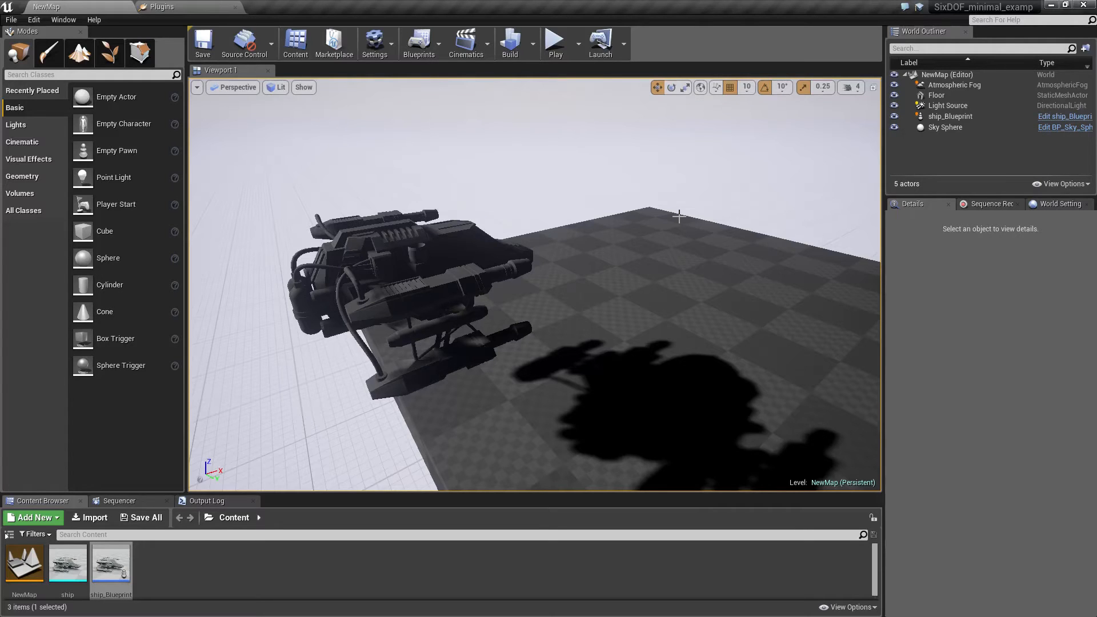
# Switch to the file explorer and open the SixDOFMovement folder under Epic Games 4.14, Engine, Plugins, Runtime.
pyautogui.hotkey('alt', 'Tab')
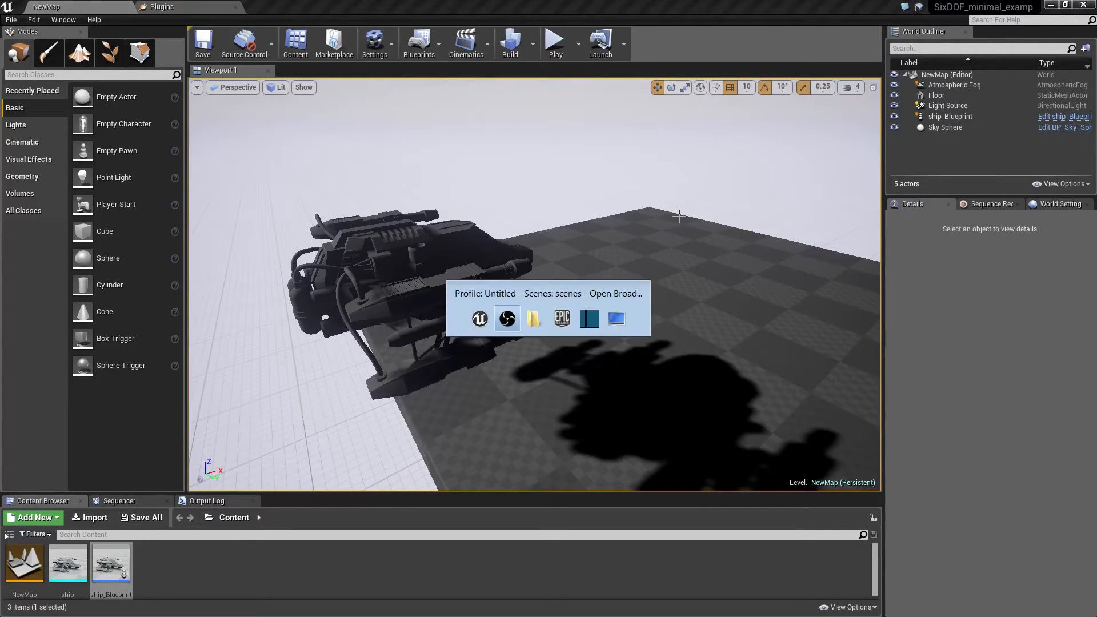
pyautogui.hotkey('alt', 'Tab')
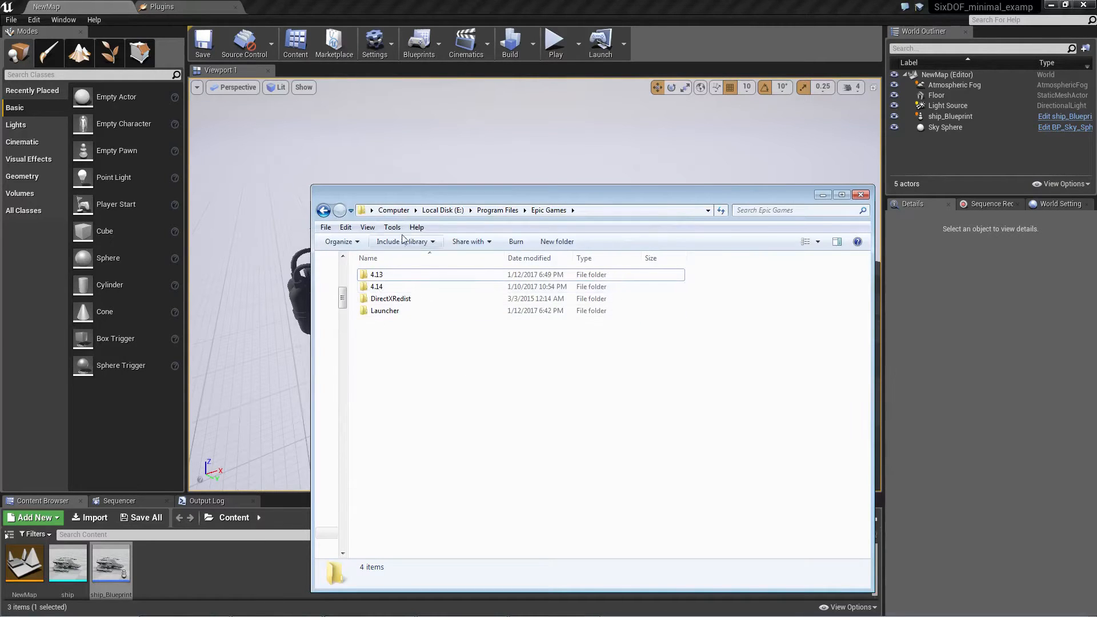
pyautogui.doubleClick(377, 288)
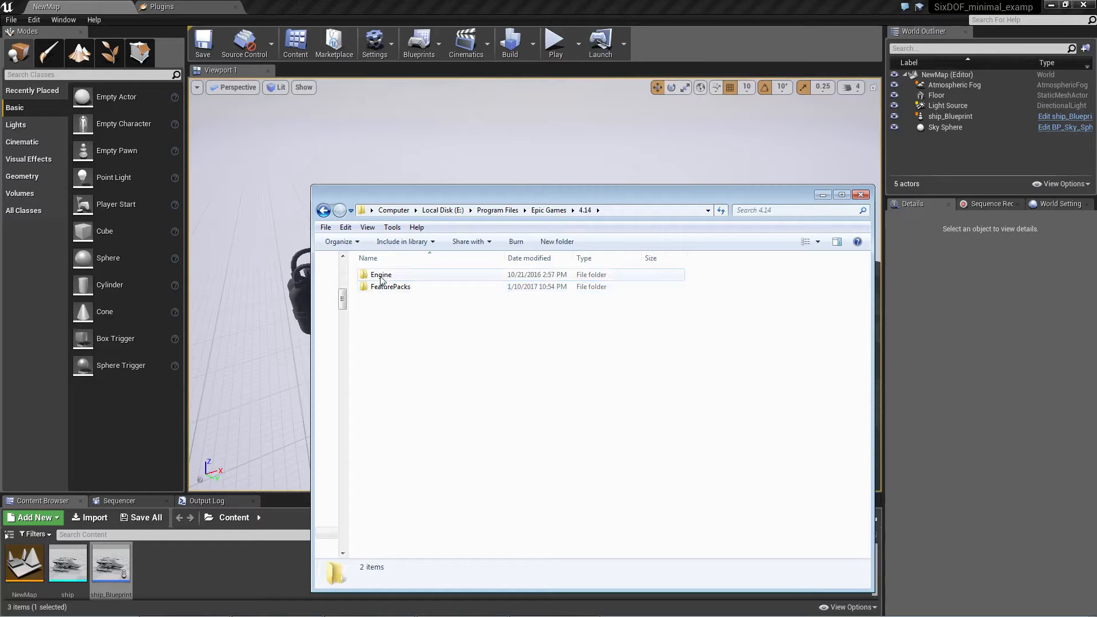
pyautogui.doubleClick(381, 277)
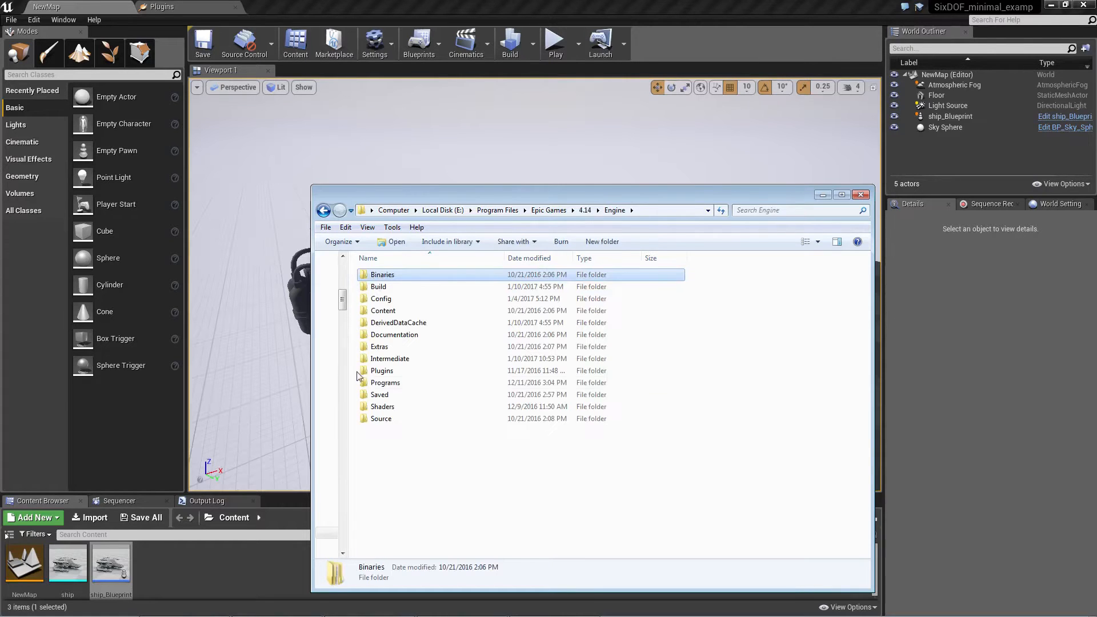
pyautogui.doubleClick(372, 373)
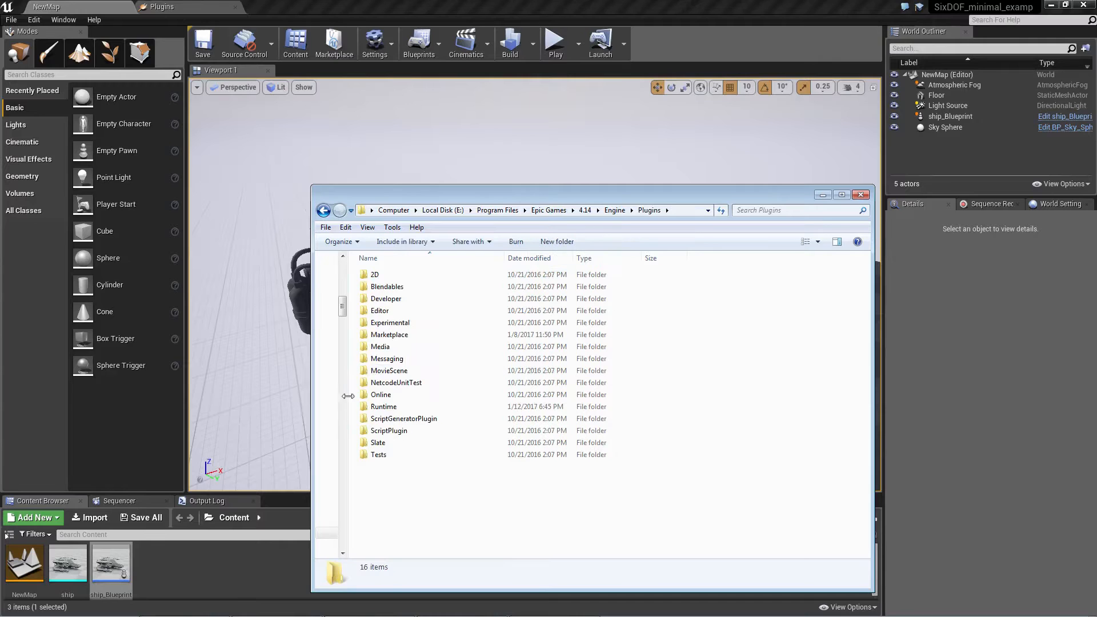
pyautogui.doubleClick(371, 408)
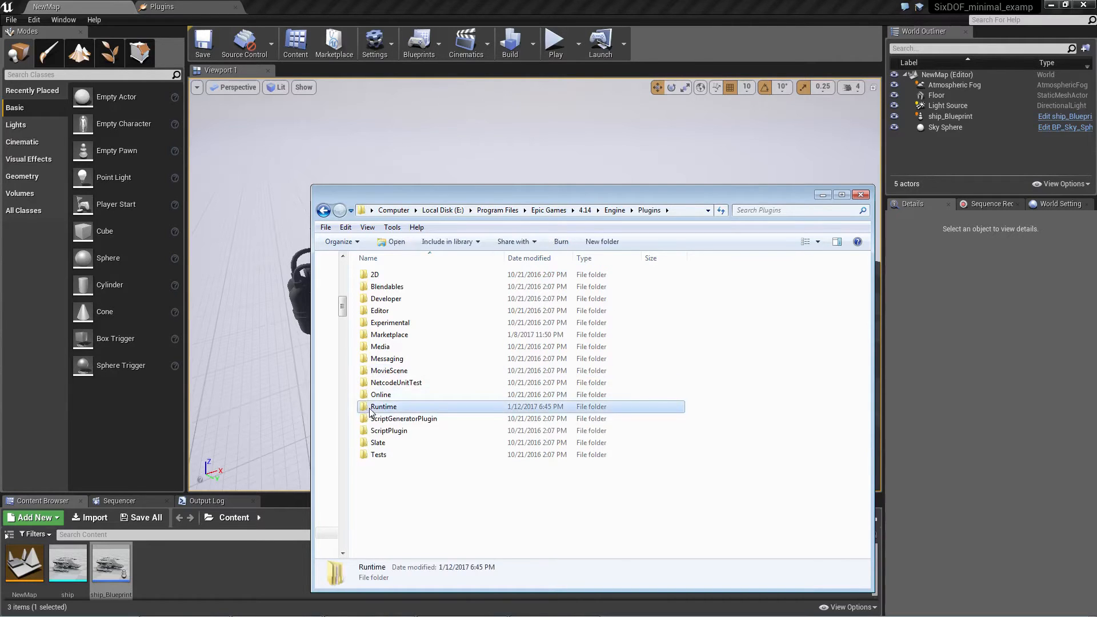
pyautogui.click(380, 373)
pyautogui.press('s')
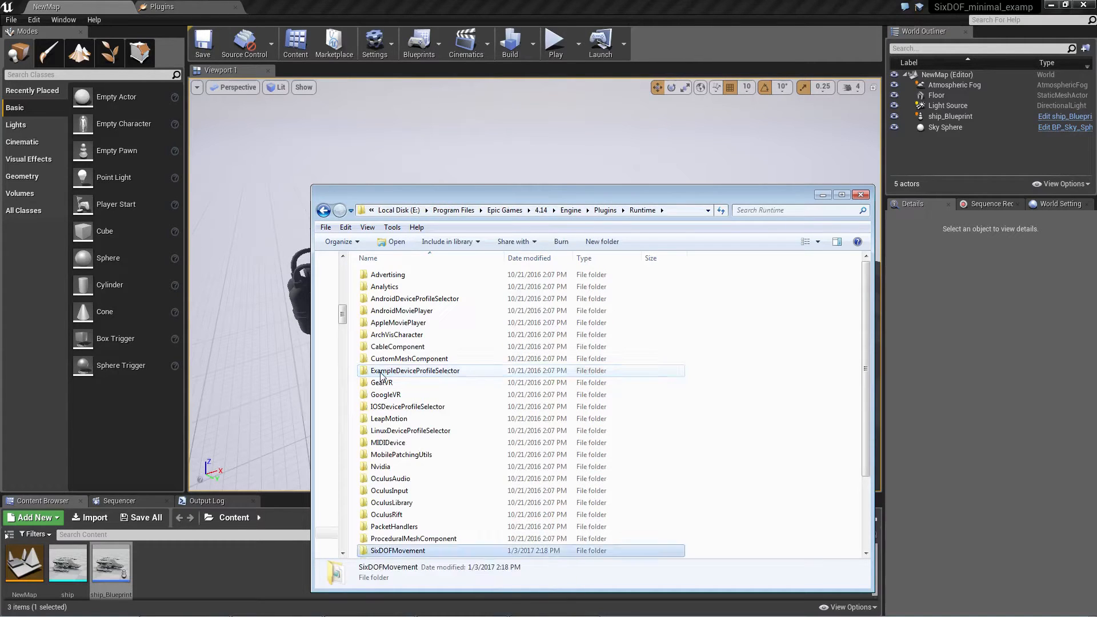
pyautogui.scroll(-2, 380, 372)
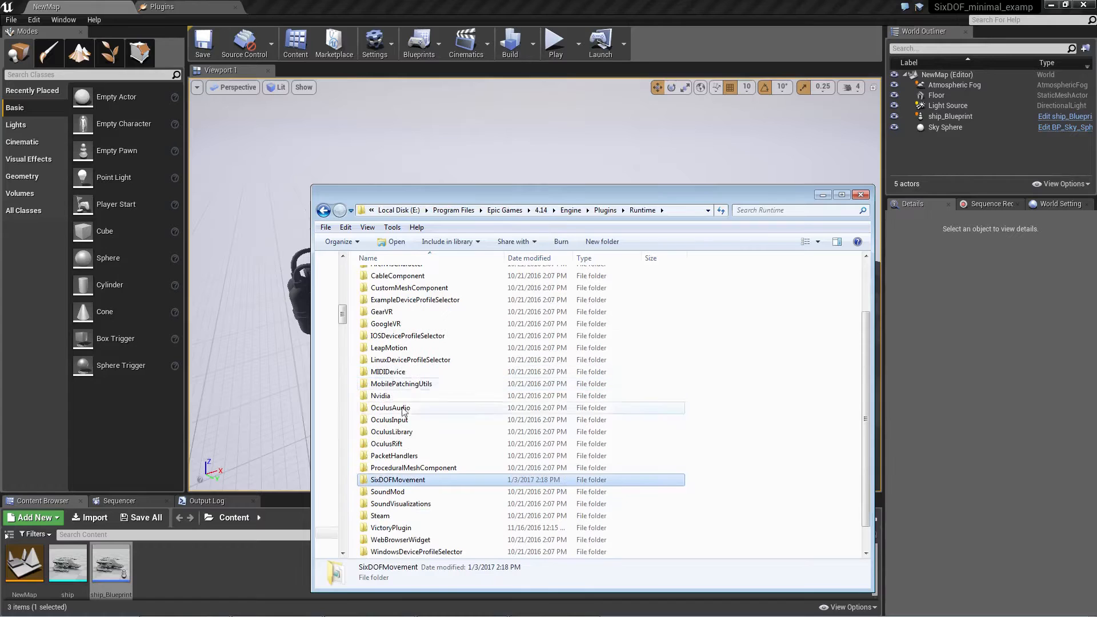
pyautogui.doubleClick(408, 482)
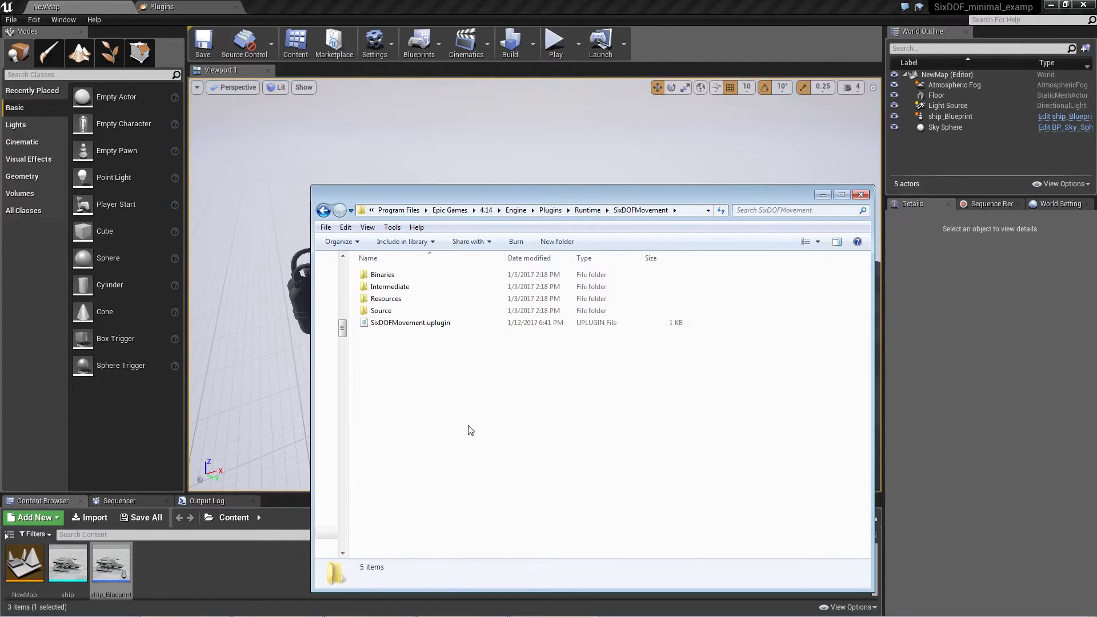
# View the engine's Plugins > Marketplace folder and close the file explorer.
pyautogui.press('BackSpace')
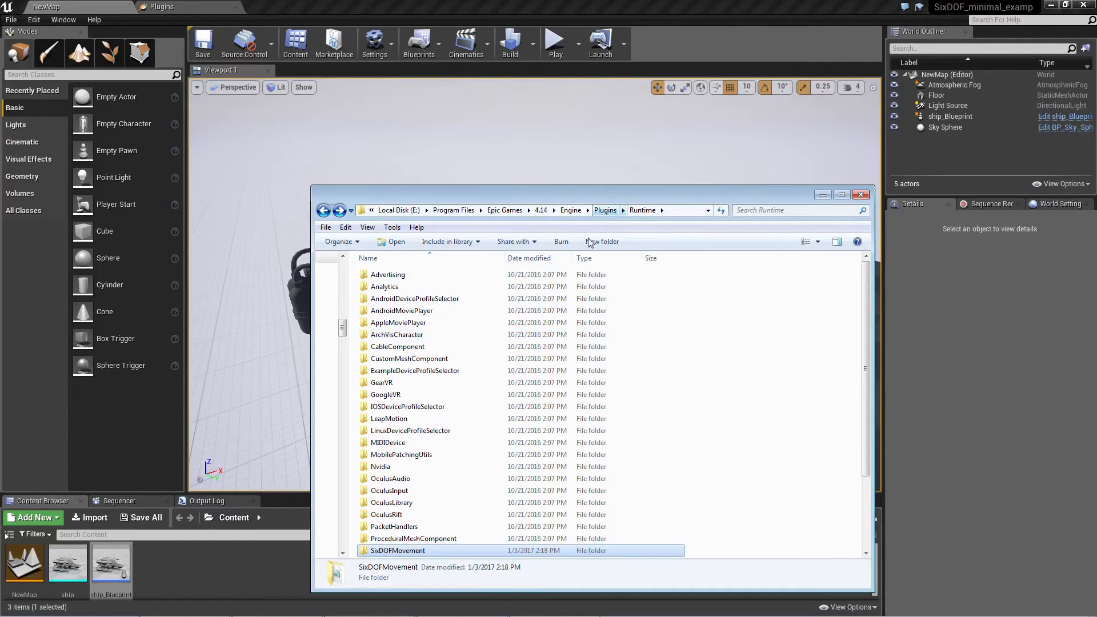
pyautogui.click(605, 211)
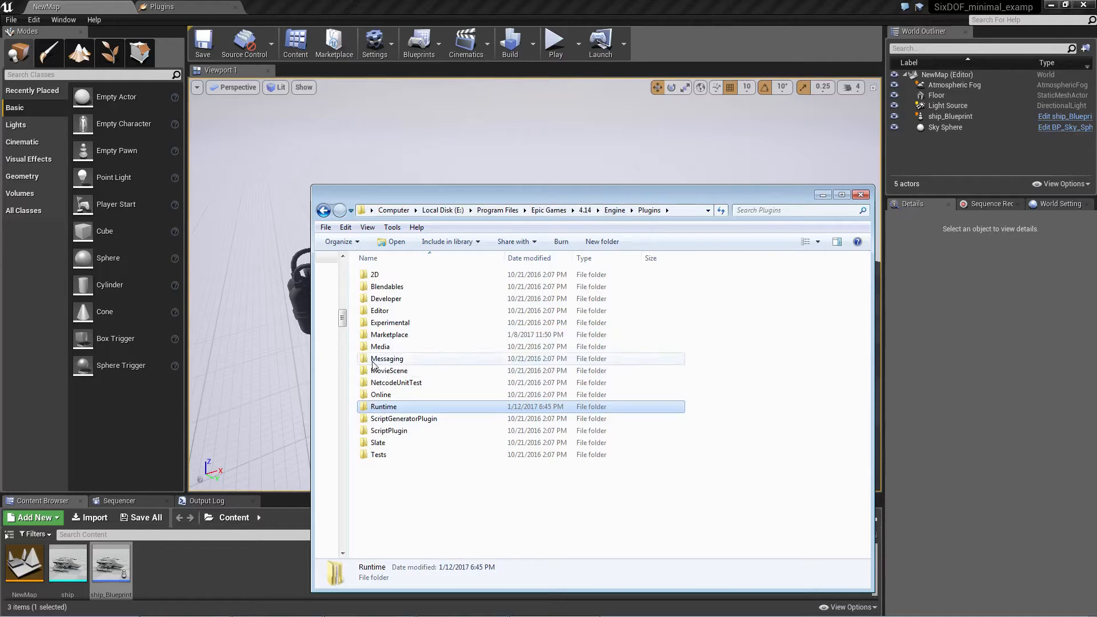
pyautogui.doubleClick(388, 335)
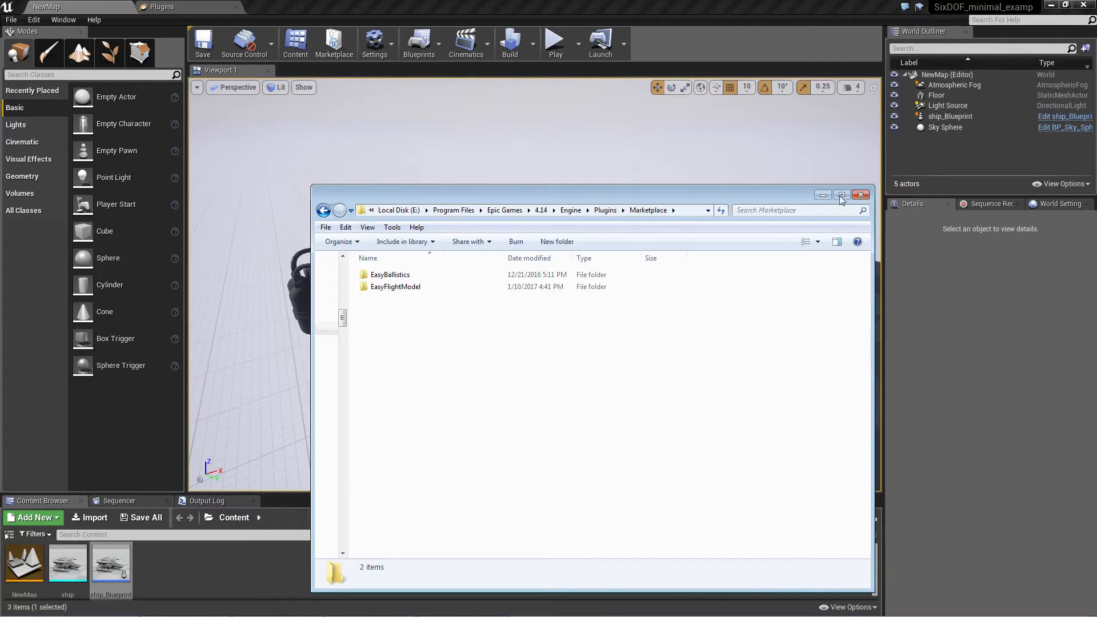
pyautogui.click(861, 196)
# Check whether the SixDOF plugin is enabled among the built-in Gameplay plugins, and return to the NewMap level.
pyautogui.click(386, 50)
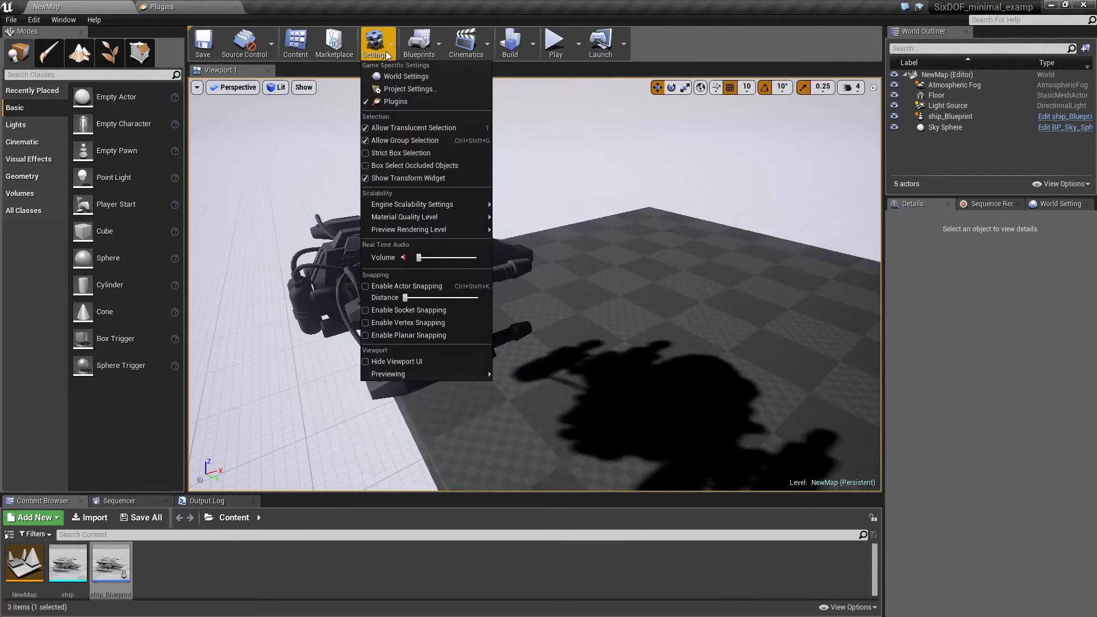
pyautogui.click(386, 98)
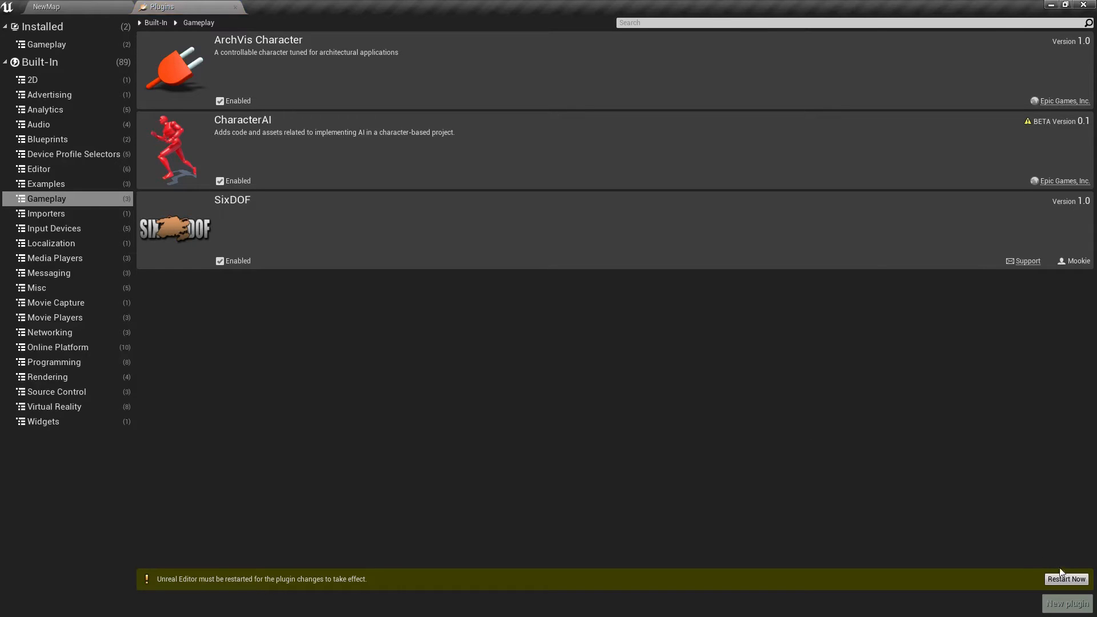
pyautogui.click(109, 5)
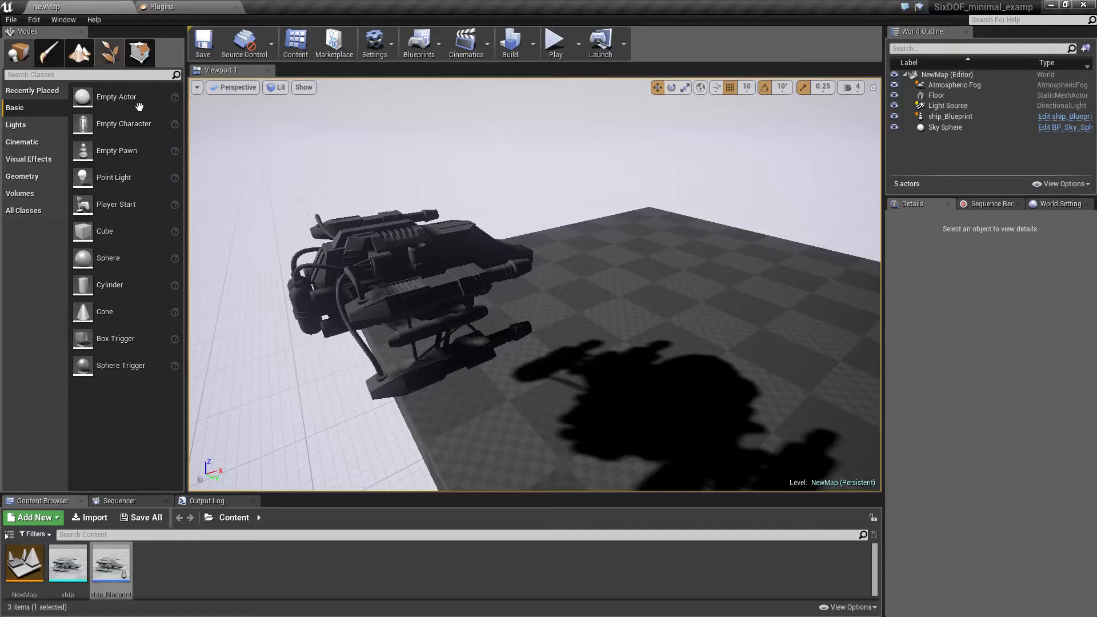
# Examine the ship in the level from several sides and select it to view its pawn settings.
pyautogui.moveTo(463, 268); pyautogui.dragTo(232, 308, button='right')
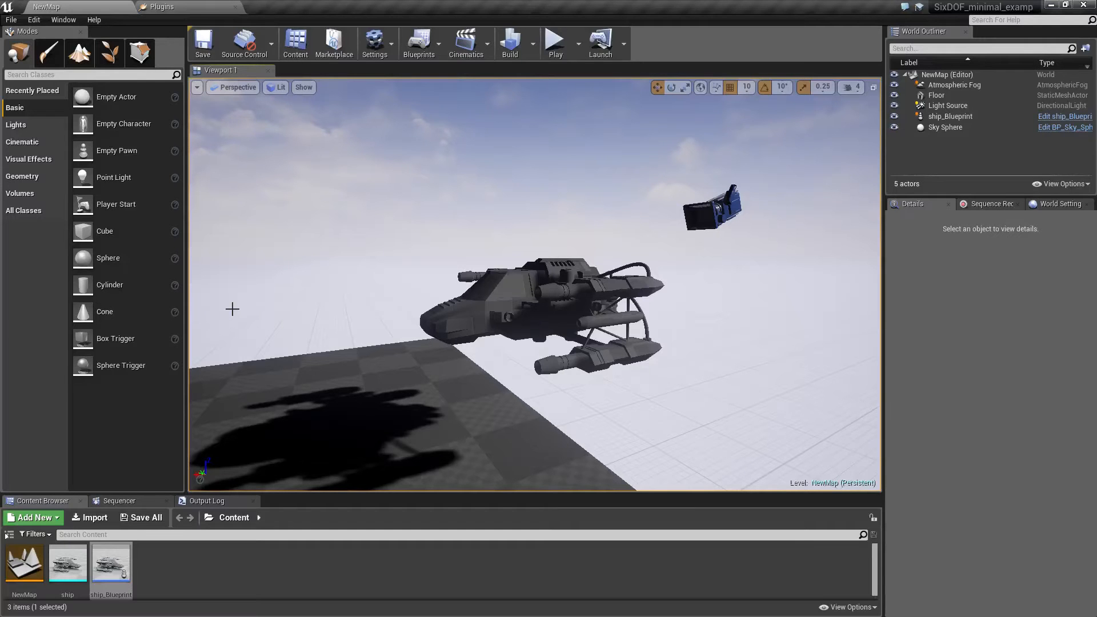
pyautogui.moveTo(314, 326); pyautogui.dragTo(535, 327, button='right')
pyautogui.press('a')
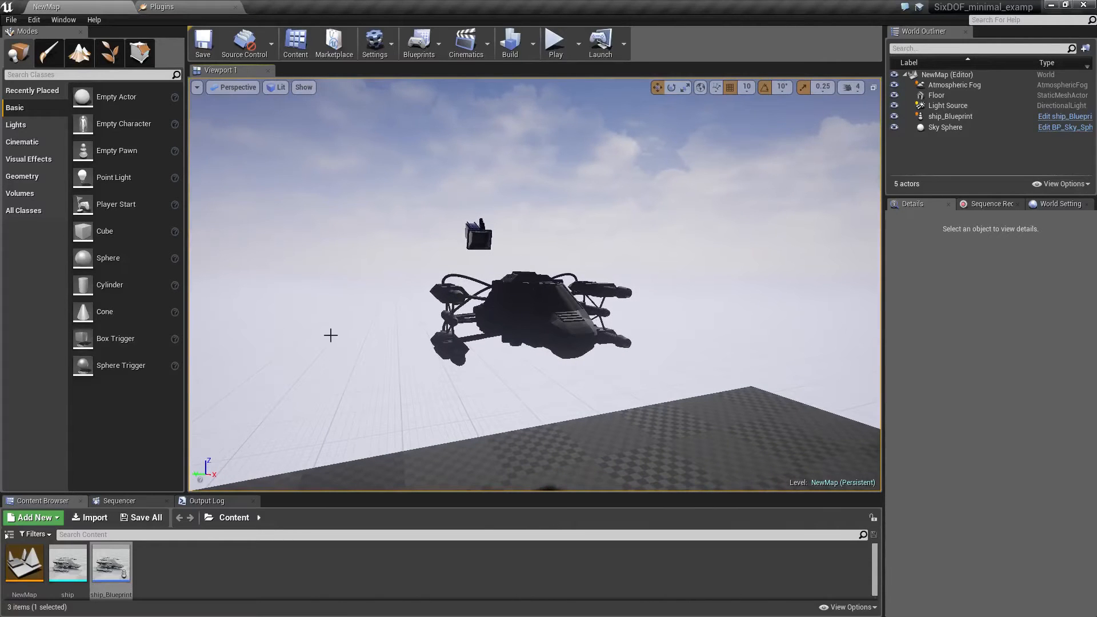
pyautogui.moveTo(330, 336); pyautogui.dragTo(413, 363, button='right')
pyautogui.press('a')
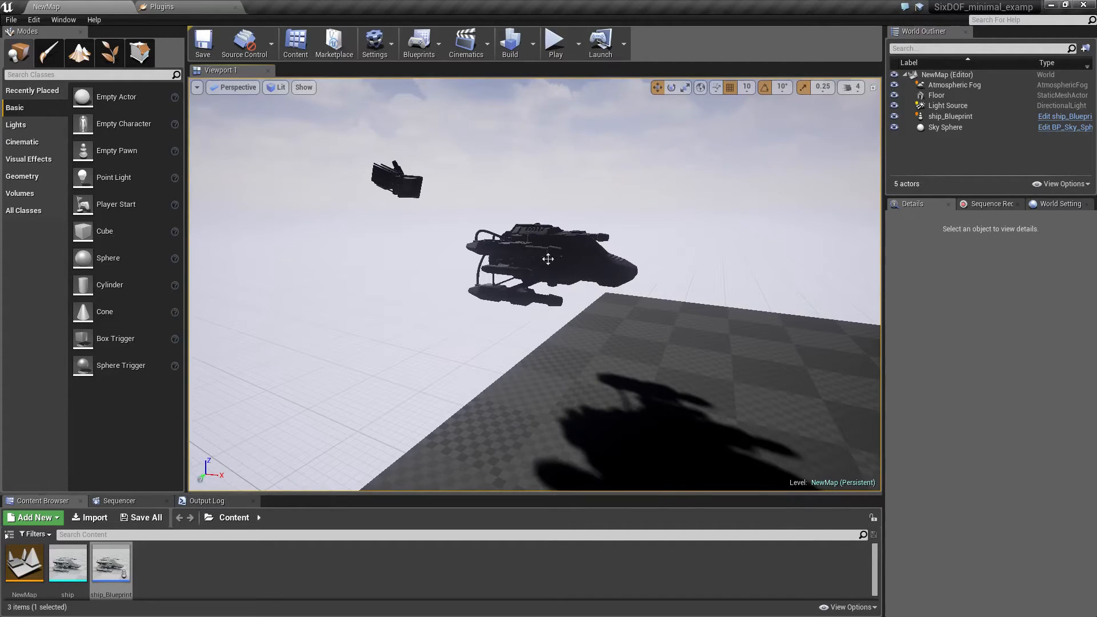
pyautogui.click(623, 270)
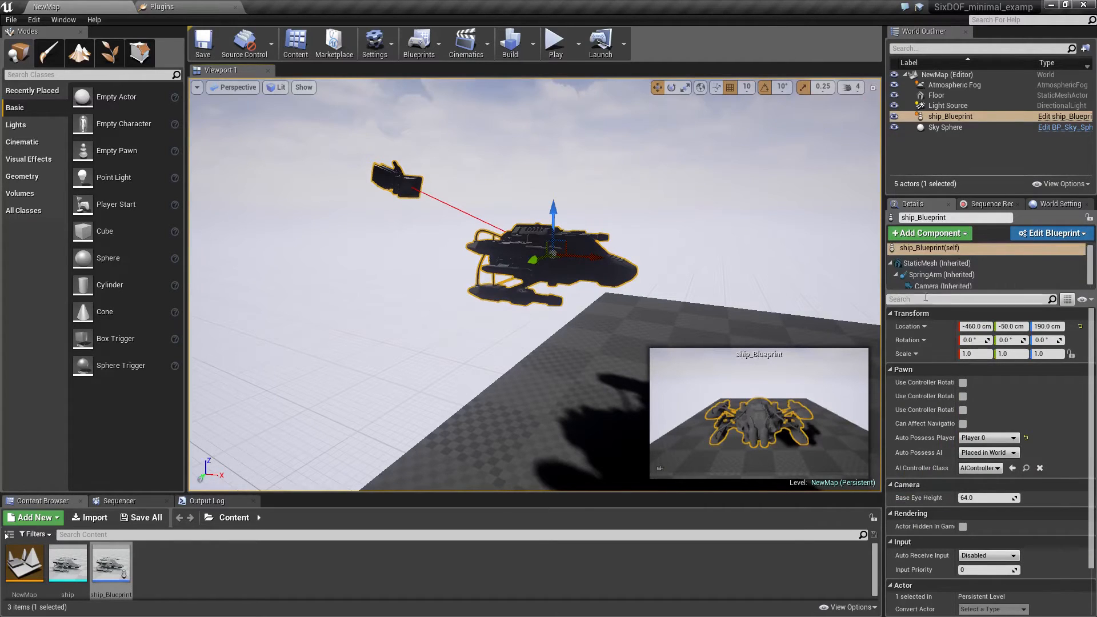
# Open ship_Blueprint for editing, and run and stop a play test of the NewMap level.
pyautogui.doubleClick(104, 565)
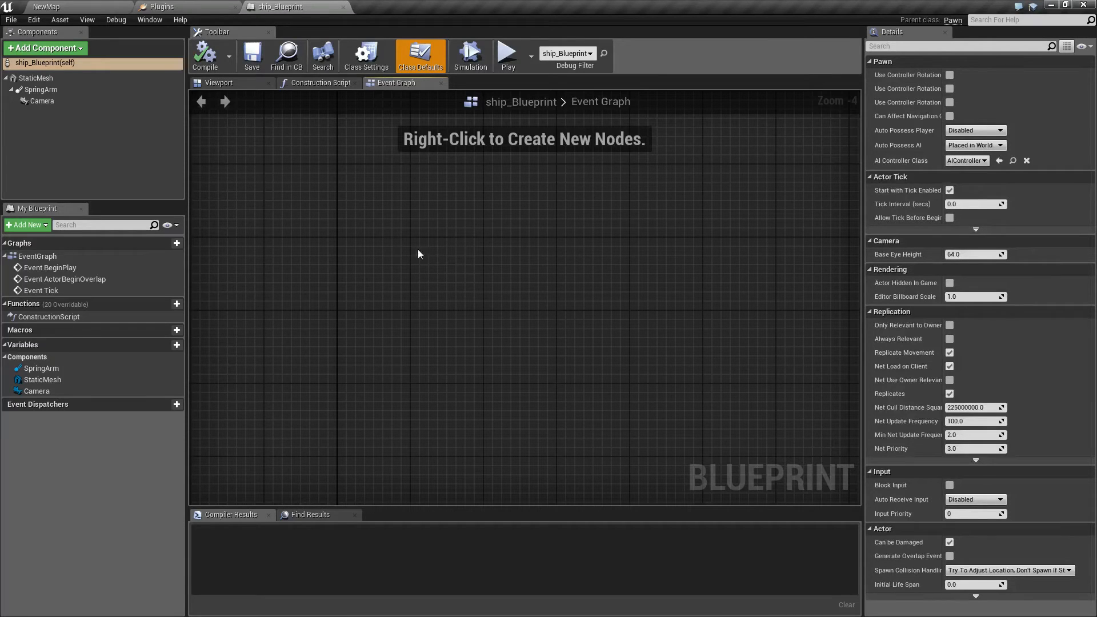
pyautogui.click(93, 5)
pyautogui.scroll(-2, 945, 421)
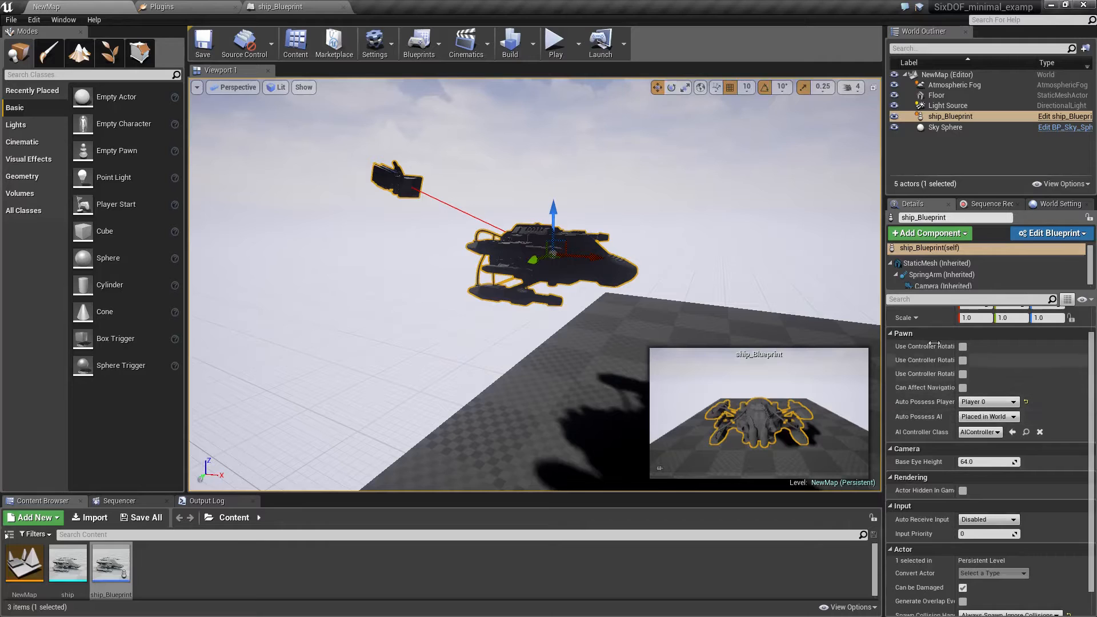
pyautogui.click(558, 45)
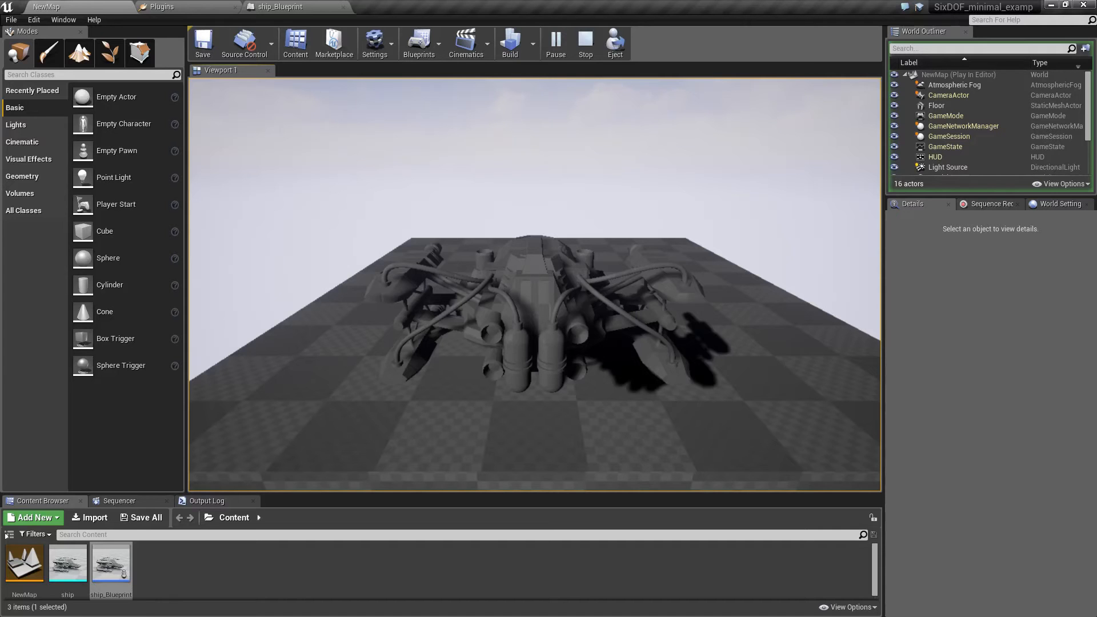
pyautogui.press('Escape')
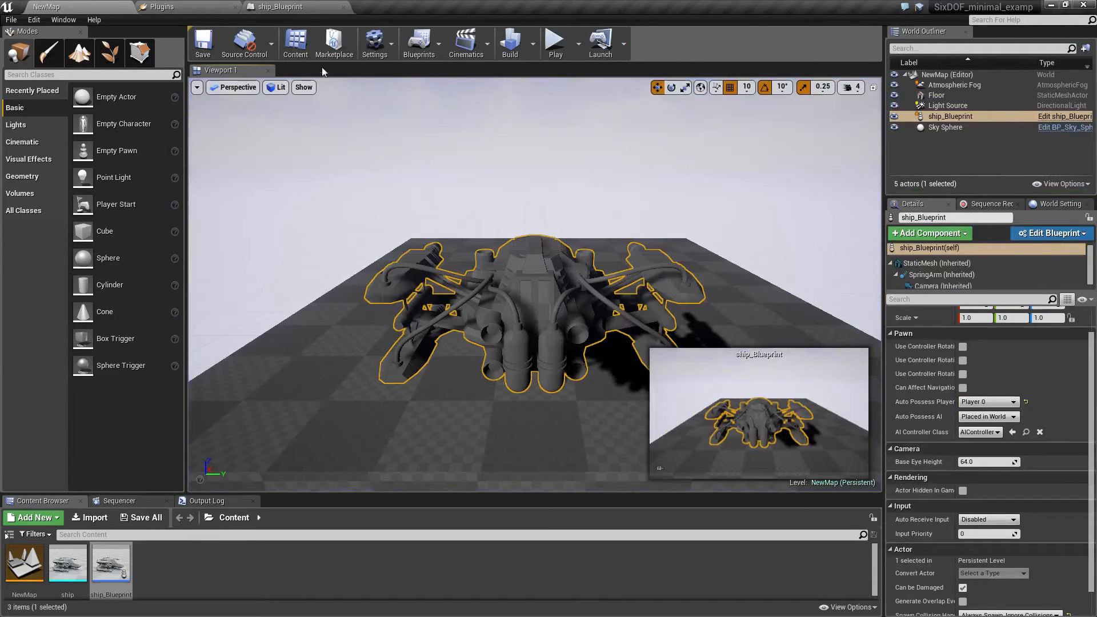
# Add a SixDOFMovement component to ship_Blueprint.
pyautogui.click(289, 7)
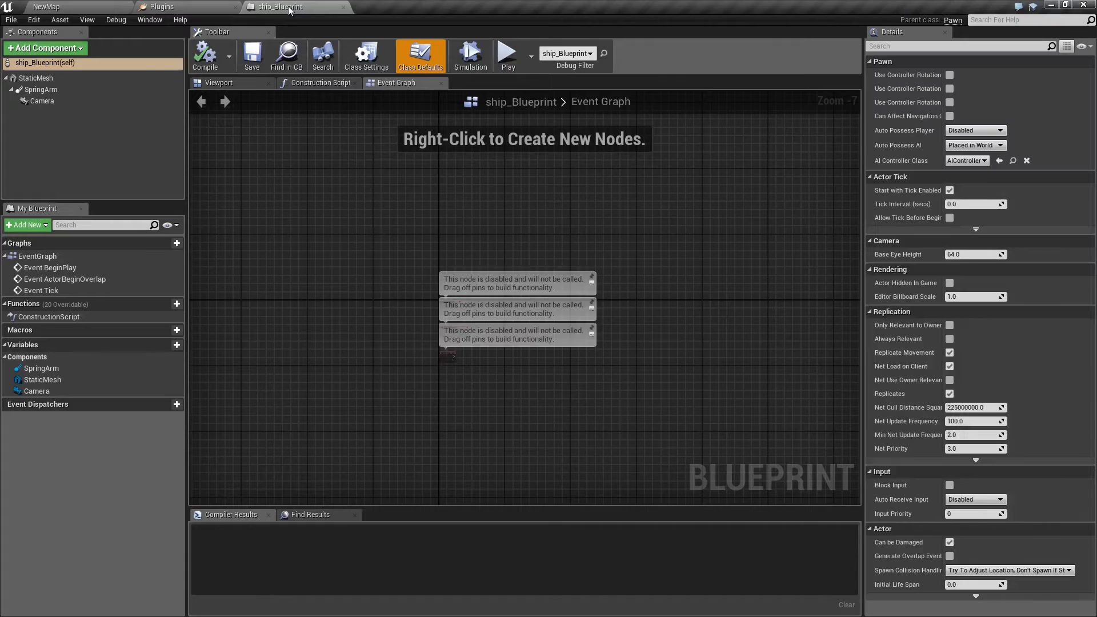
pyautogui.click(78, 49)
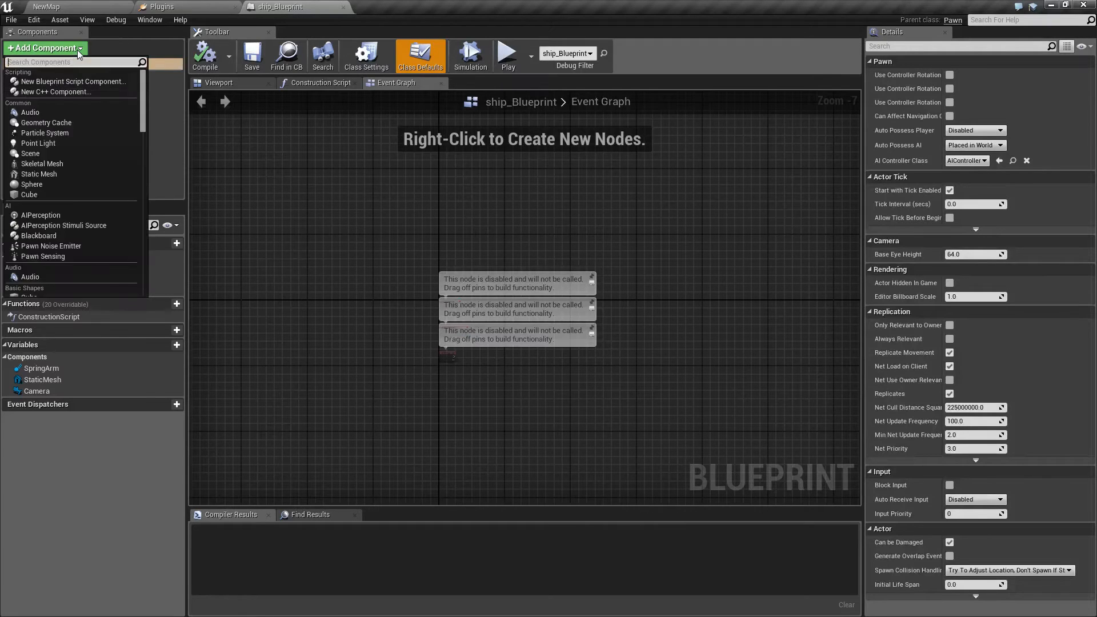
pyautogui.write('six')
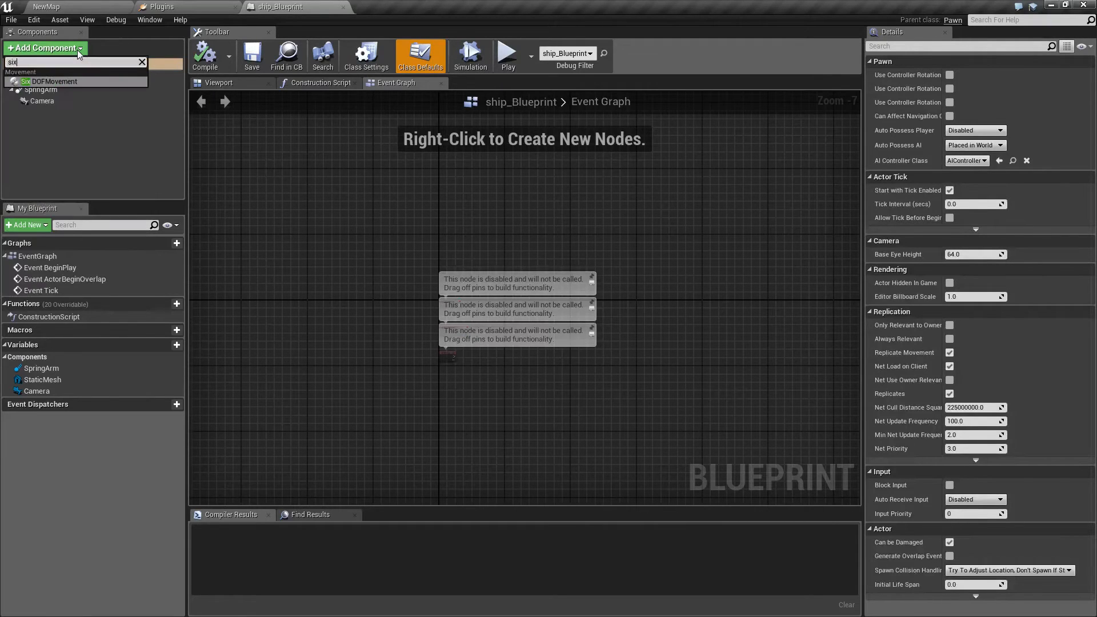
pyautogui.click(48, 81)
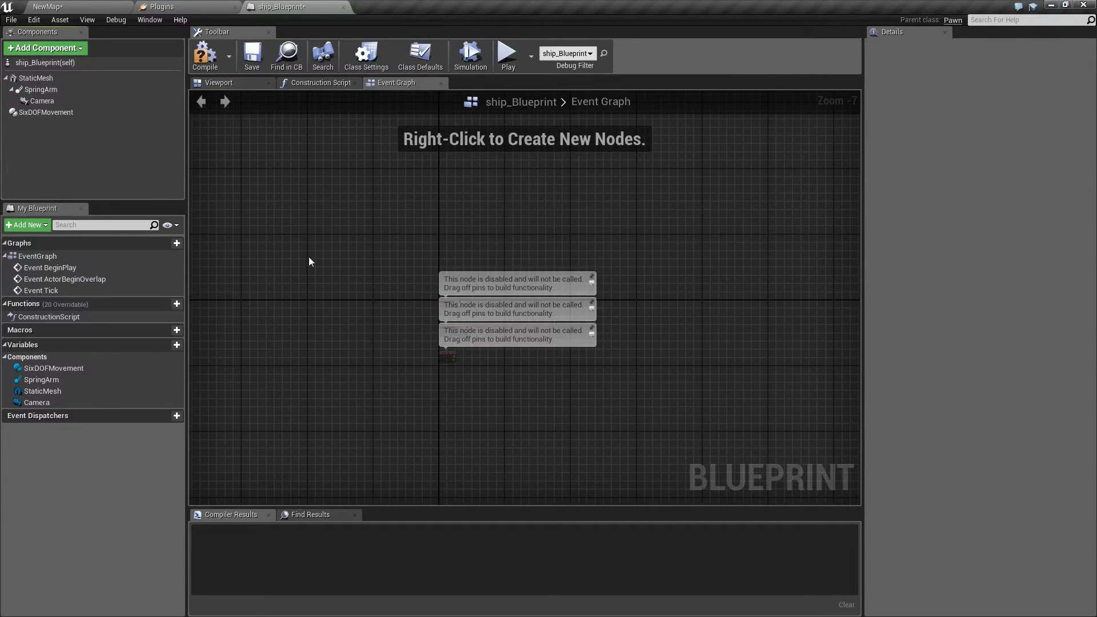
# Review the world, movement, rotation, collision and replication settings of the SixDOFMovement component.
pyautogui.scroll(2, 310, 257)
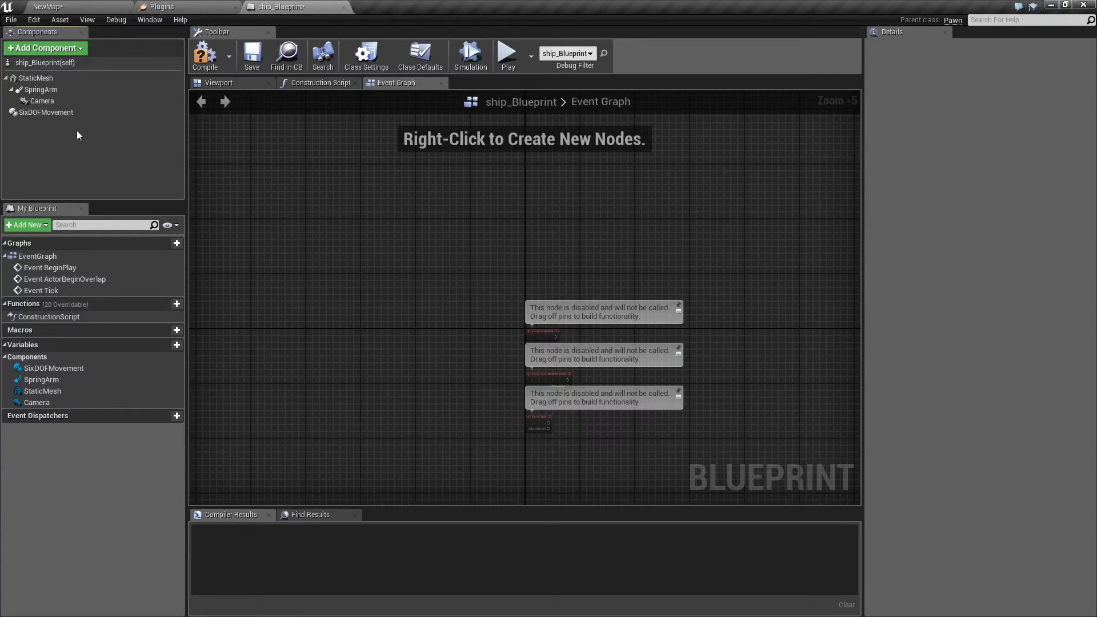
pyautogui.click(35, 114)
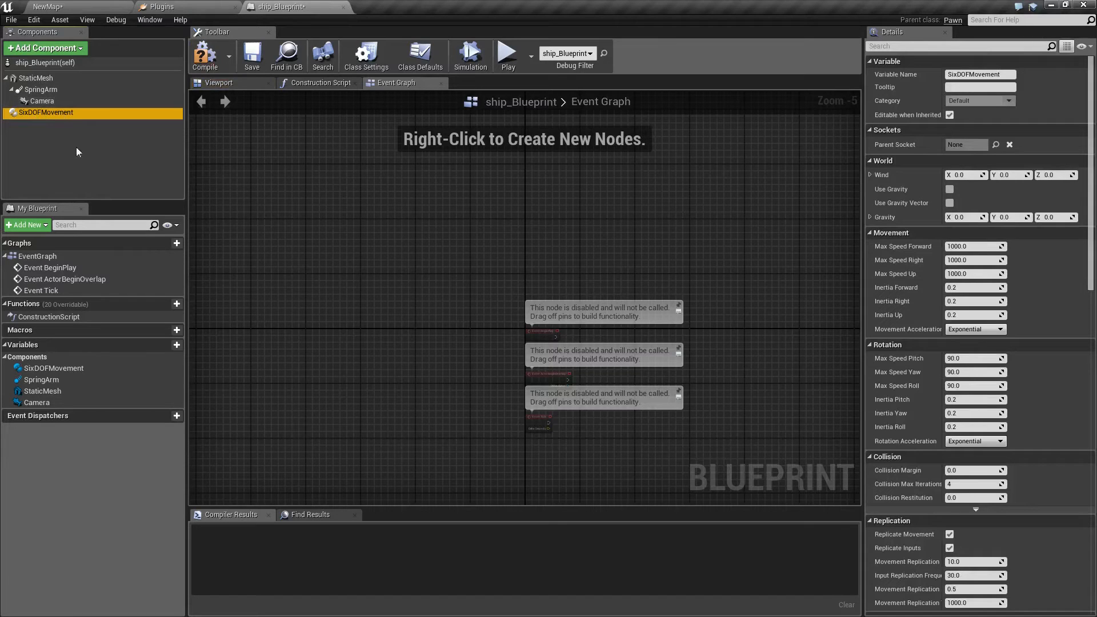
pyautogui.click(96, 76)
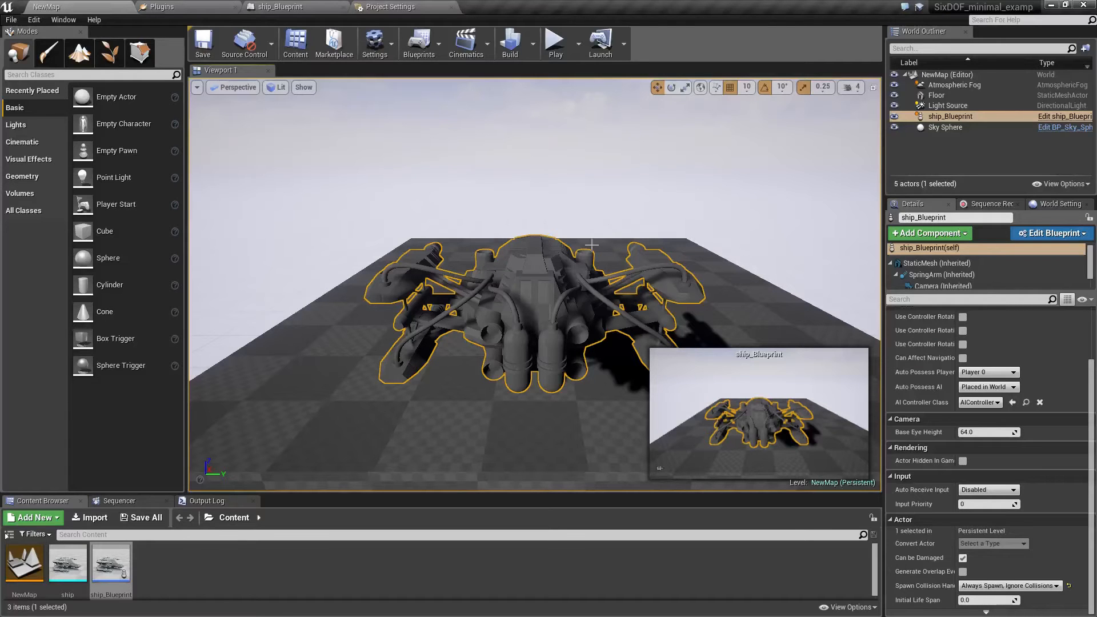
# Examine the keys and scales of the Forward and Right axis mappings in the project's input settings.
pyautogui.click(419, 6)
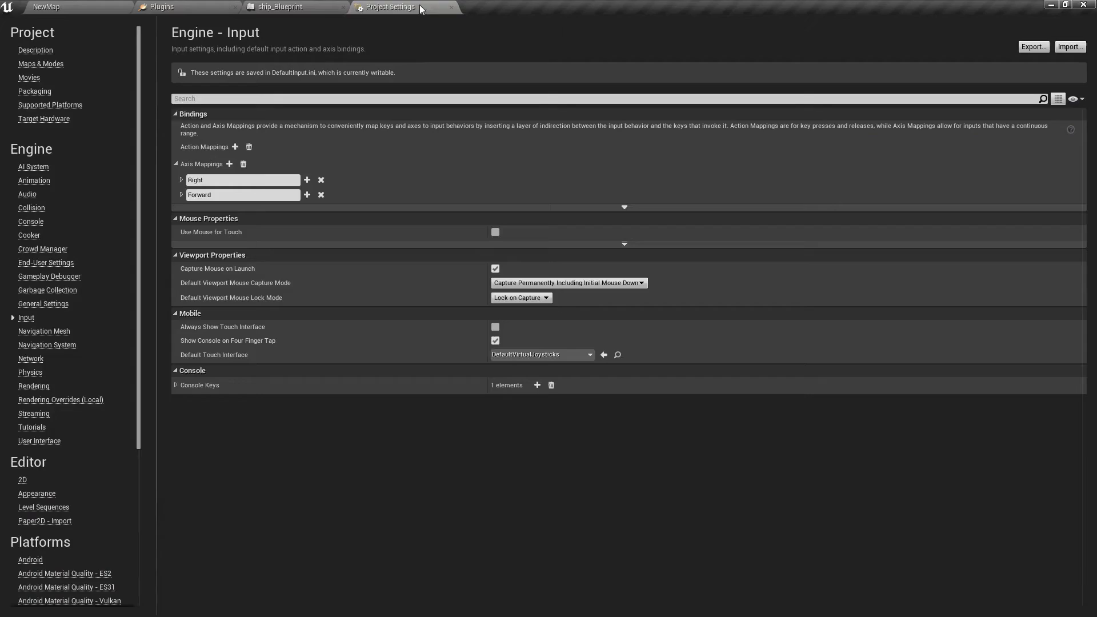
pyautogui.click(181, 195)
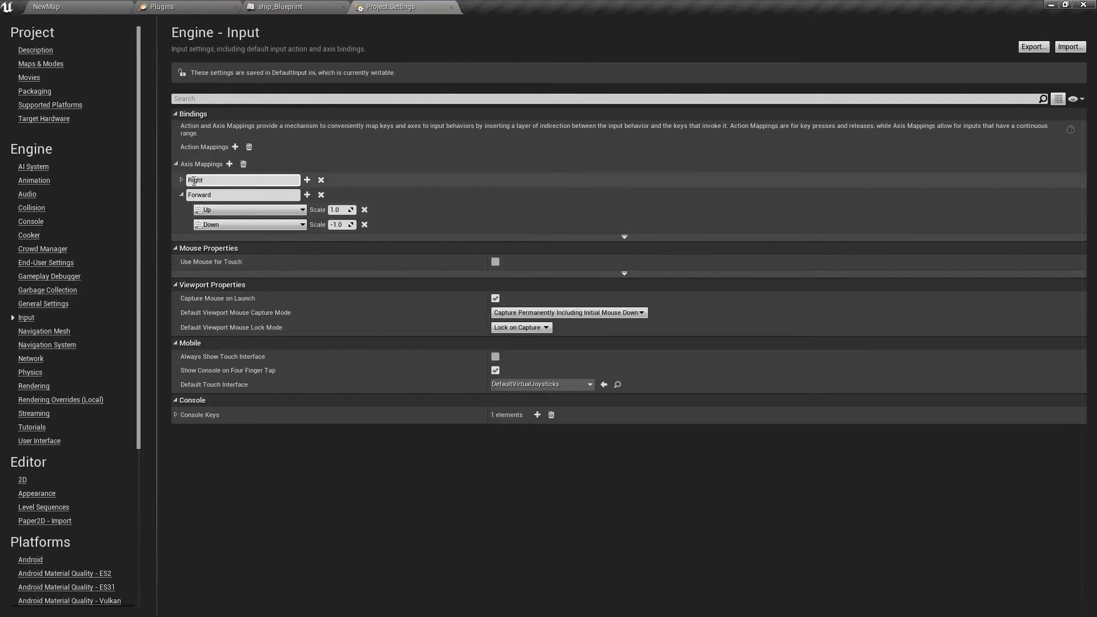
pyautogui.click(182, 180)
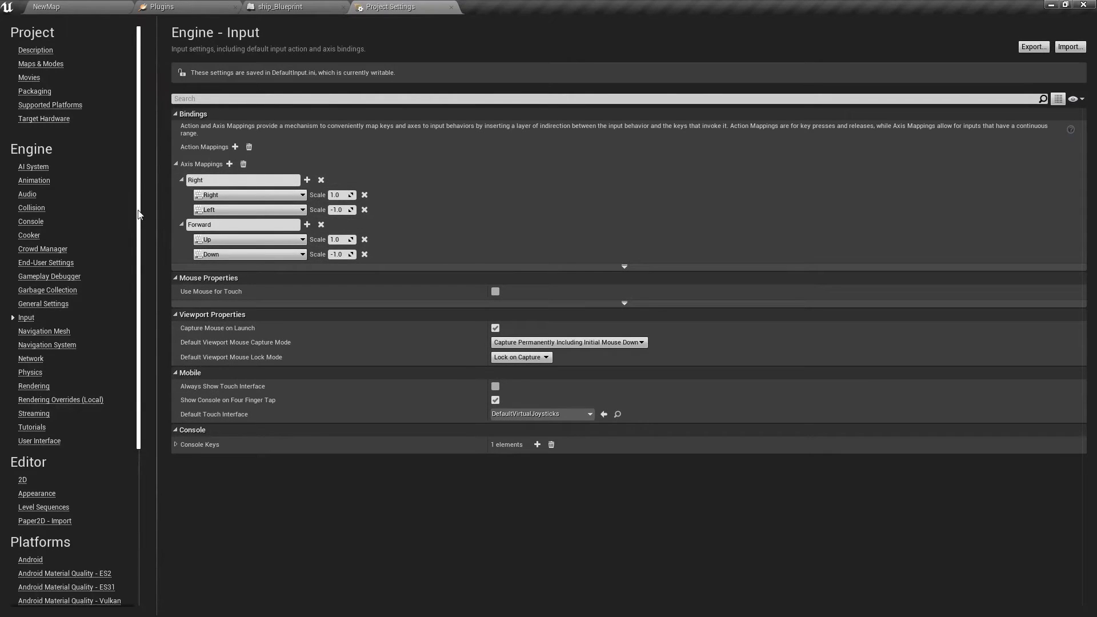
# Add an InputAxis Forward event to the event graph of ship_Blueprint.
pyautogui.click(306, 8)
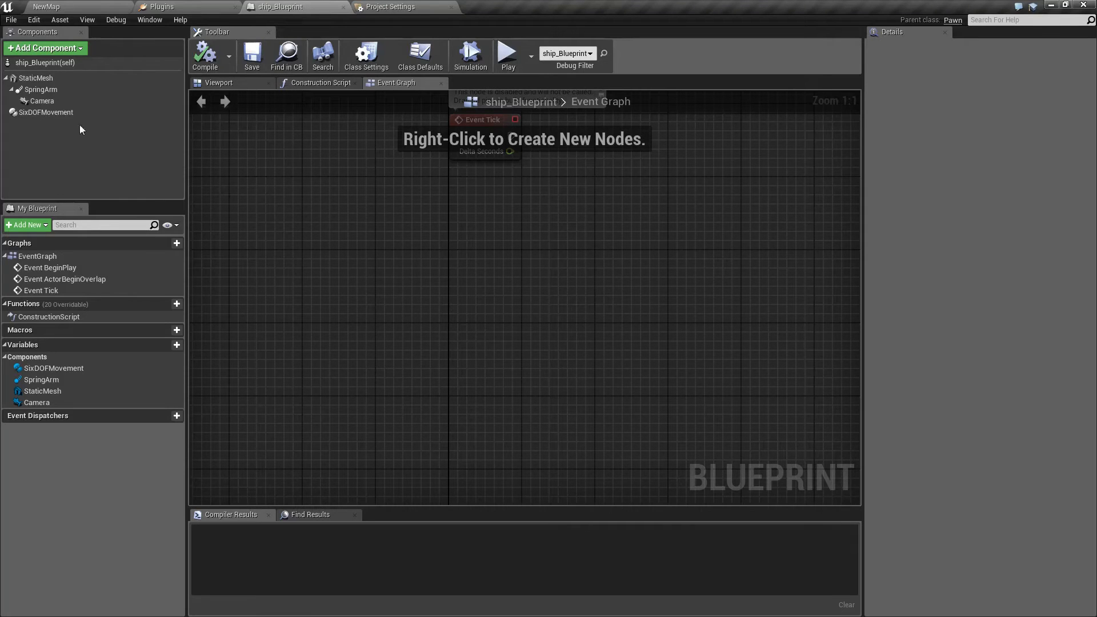
pyautogui.rightClick(398, 282)
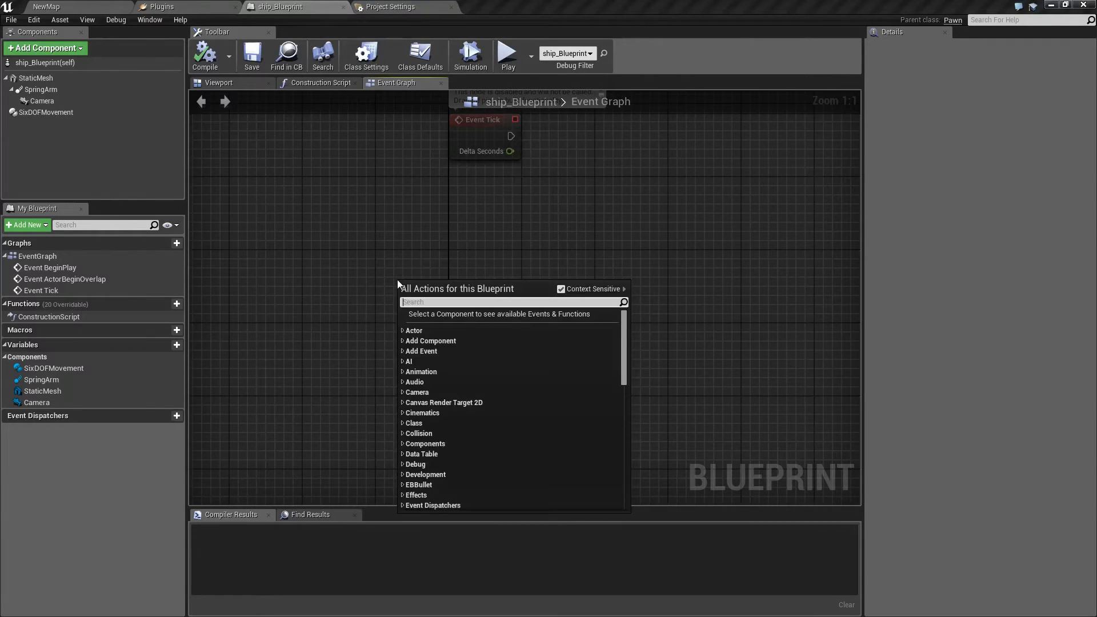
pyautogui.write('forwar')
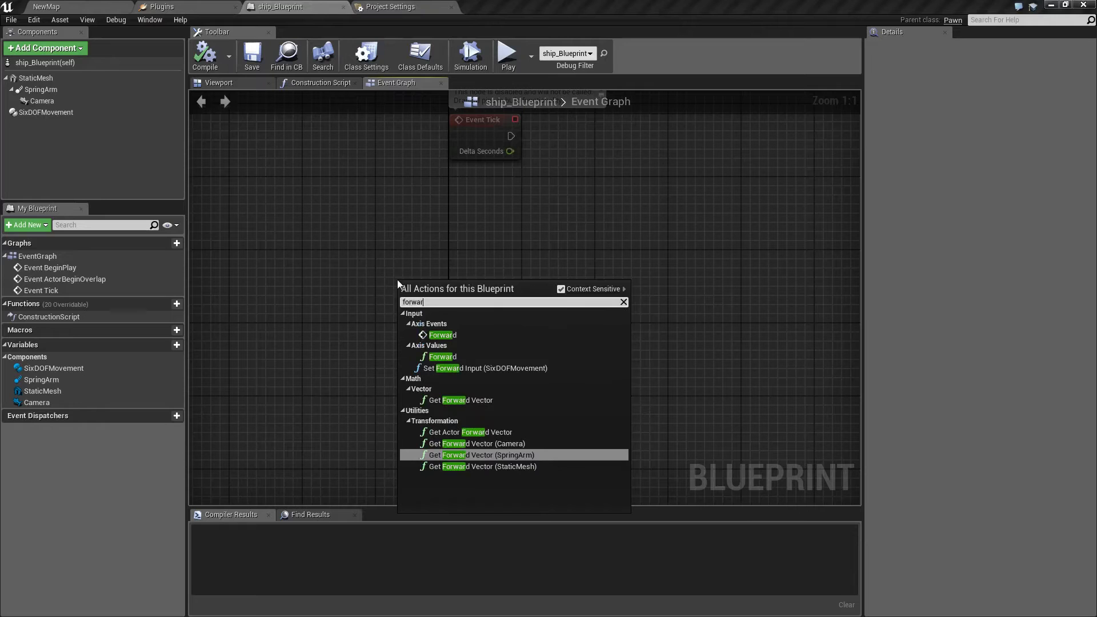
pyautogui.click(447, 336)
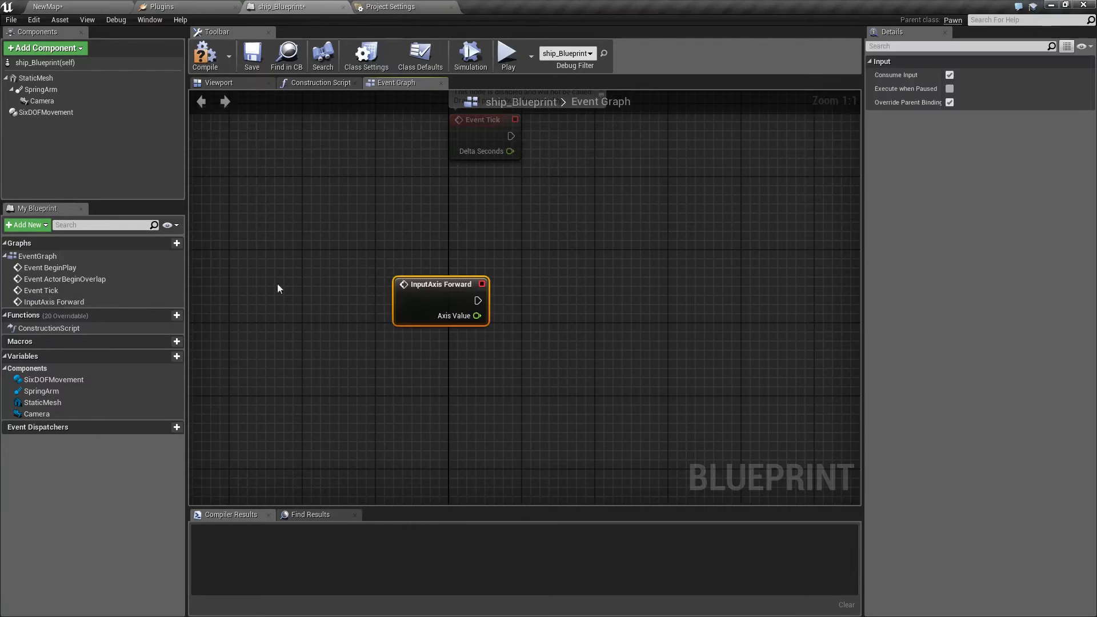
# Add a Set Forward Input node targeting a SixDOFMovement reference and wire InputAxis Forward's execution and axis value into it.
pyautogui.moveTo(48, 112); pyautogui.dragTo(436, 251)
pyautogui.moveTo(502, 259); pyautogui.dragTo(576, 301)
pyautogui.write('forwar')
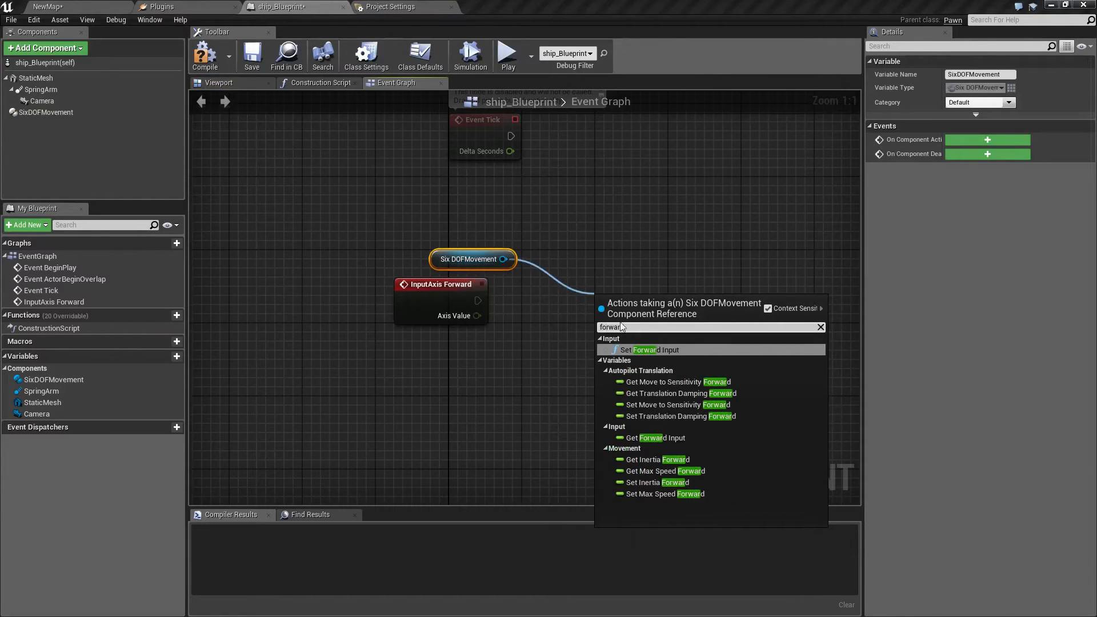
pyautogui.click(640, 349)
pyautogui.moveTo(639, 304); pyautogui.dragTo(612, 267)
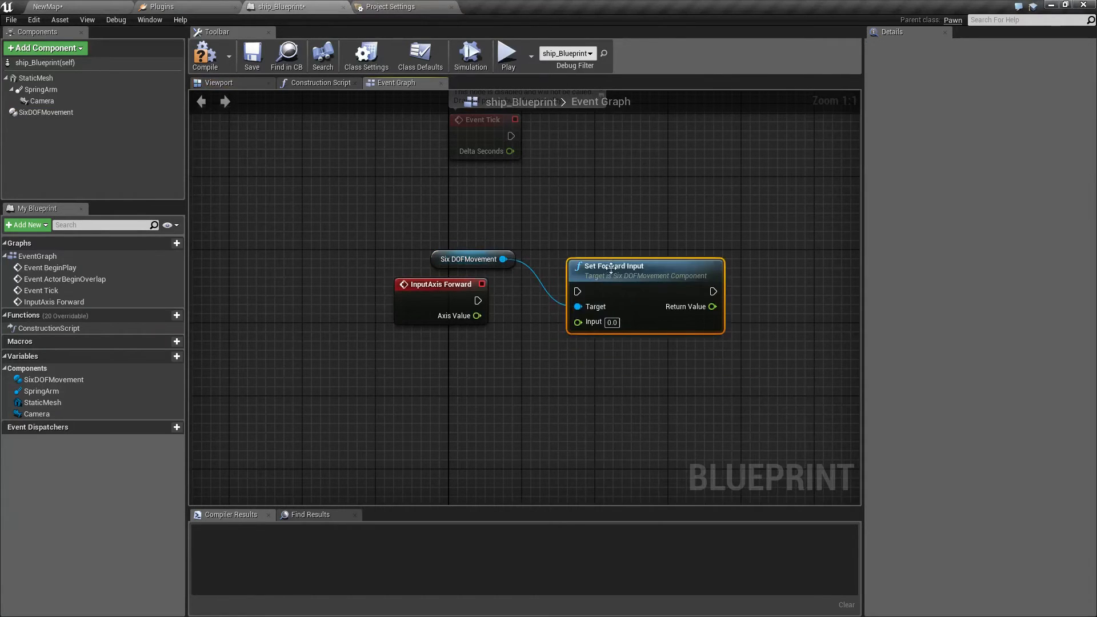
pyautogui.moveTo(478, 298); pyautogui.dragTo(578, 292)
pyautogui.moveTo(476, 316); pyautogui.dragTo(578, 322)
# Add an InputAxis Right event below the forward input nodes.
pyautogui.moveTo(455, 426); pyautogui.dragTo(460, 389, button='right')
pyautogui.rightClick(459, 389)
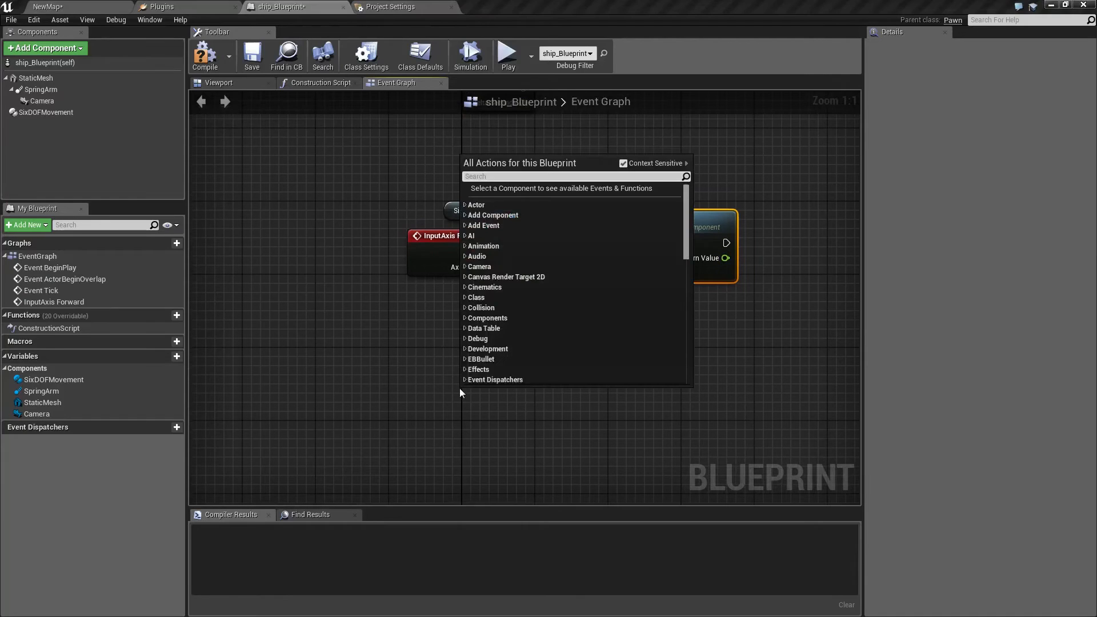
pyautogui.write('right')
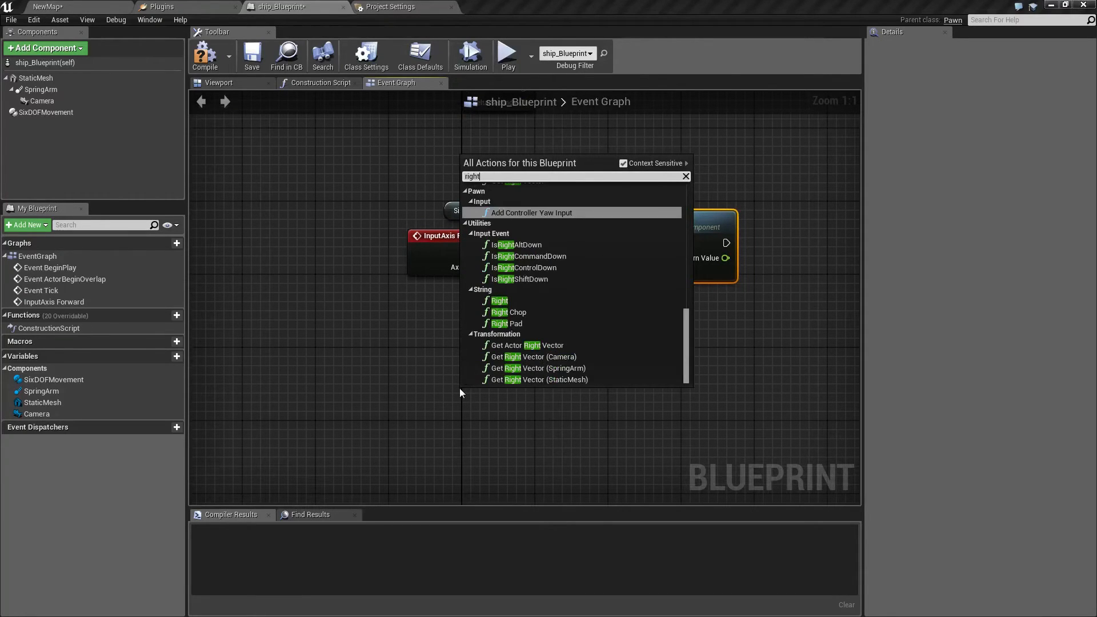
pyautogui.moveTo(692, 336); pyautogui.dragTo(692, 211)
pyautogui.click(499, 209)
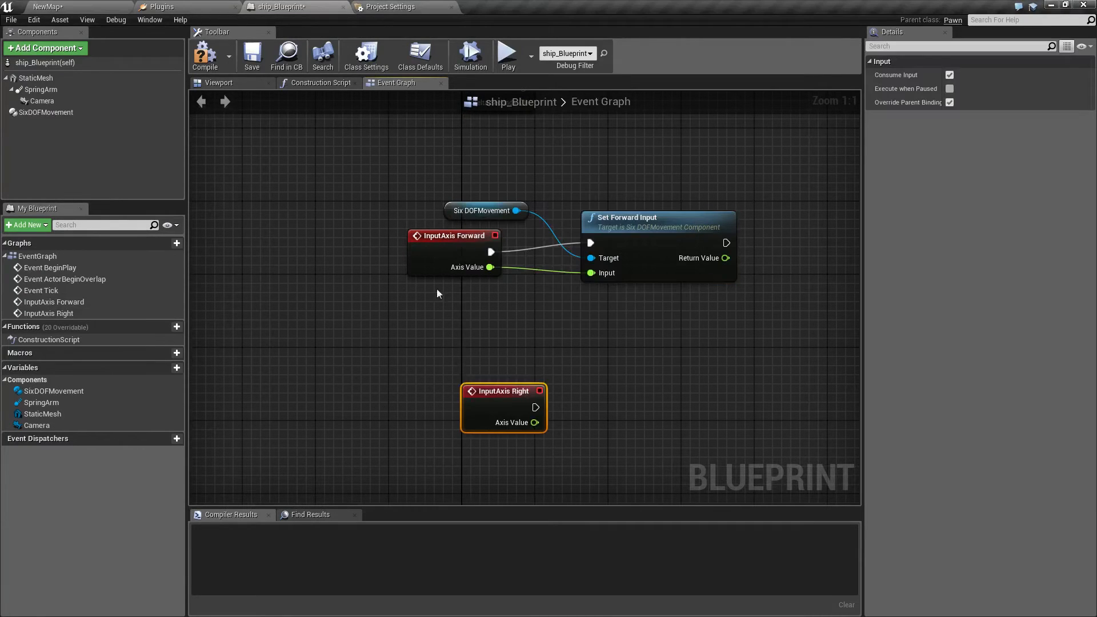
pyautogui.moveTo(489, 396); pyautogui.dragTo(463, 395)
# Add a Set Right Input node from the SixDOFMovement reference and wire InputAxis Right's execution and axis value into it.
pyautogui.moveTo(516, 215); pyautogui.dragTo(582, 364)
pyautogui.write('right')
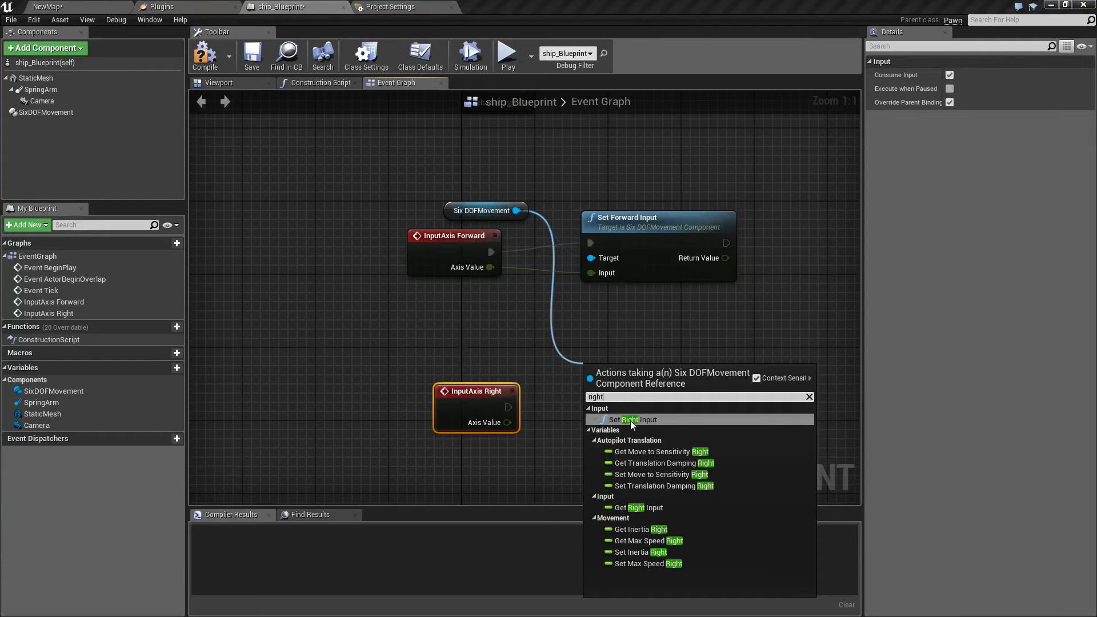
pyautogui.click(630, 421)
pyautogui.moveTo(508, 407); pyautogui.dragTo(592, 404)
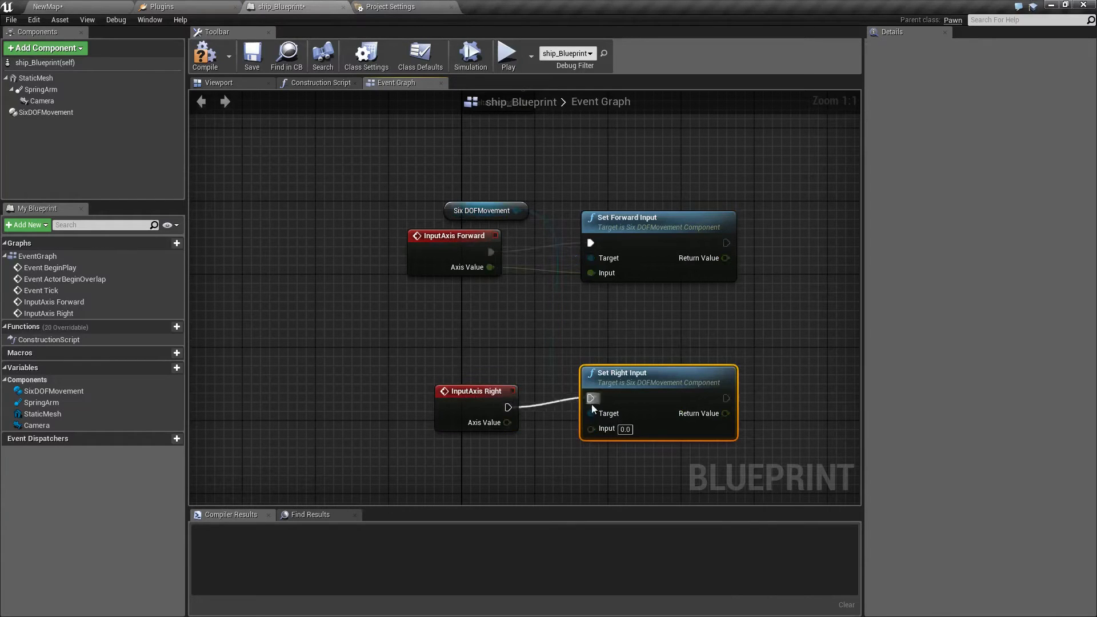
pyautogui.moveTo(506, 423); pyautogui.dragTo(603, 430)
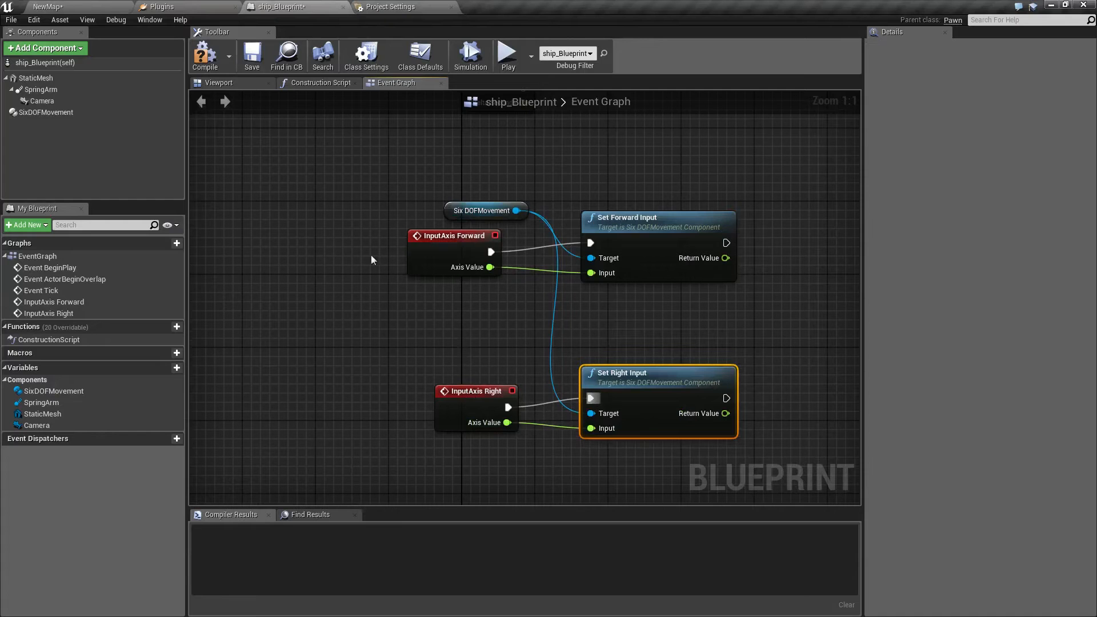
# Play test the ship's forward, backward and sideways movement, and end the test.
pyautogui.click(508, 55)
pyautogui.press('s')
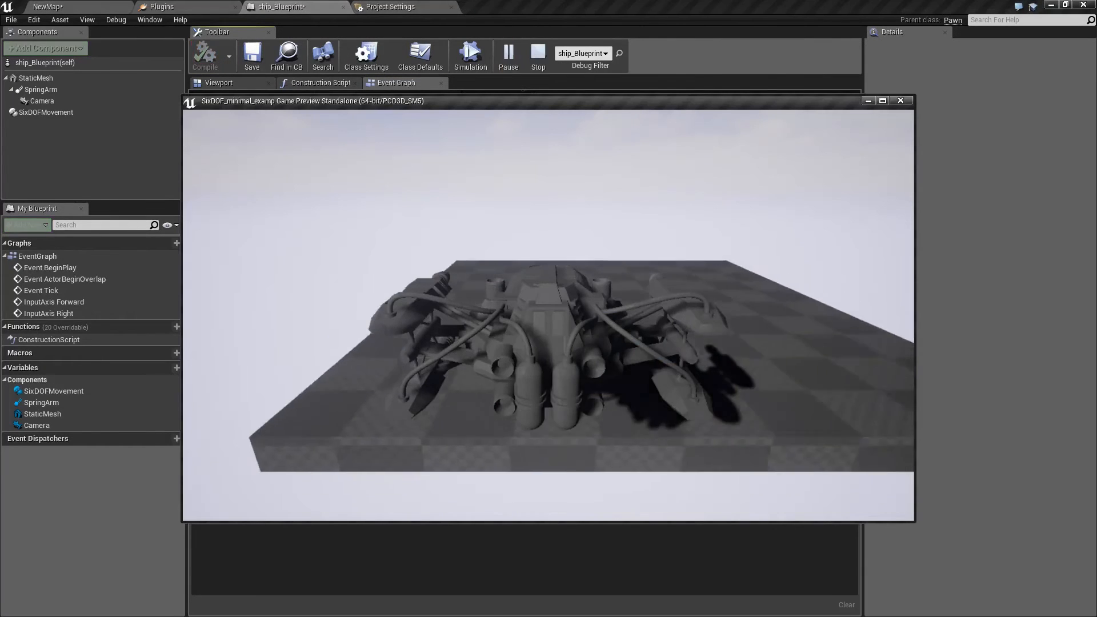
pyautogui.press('d')
pyautogui.press('w')
pyautogui.press('a')
pyautogui.press('s')
pyautogui.press('d')
pyautogui.press('w')
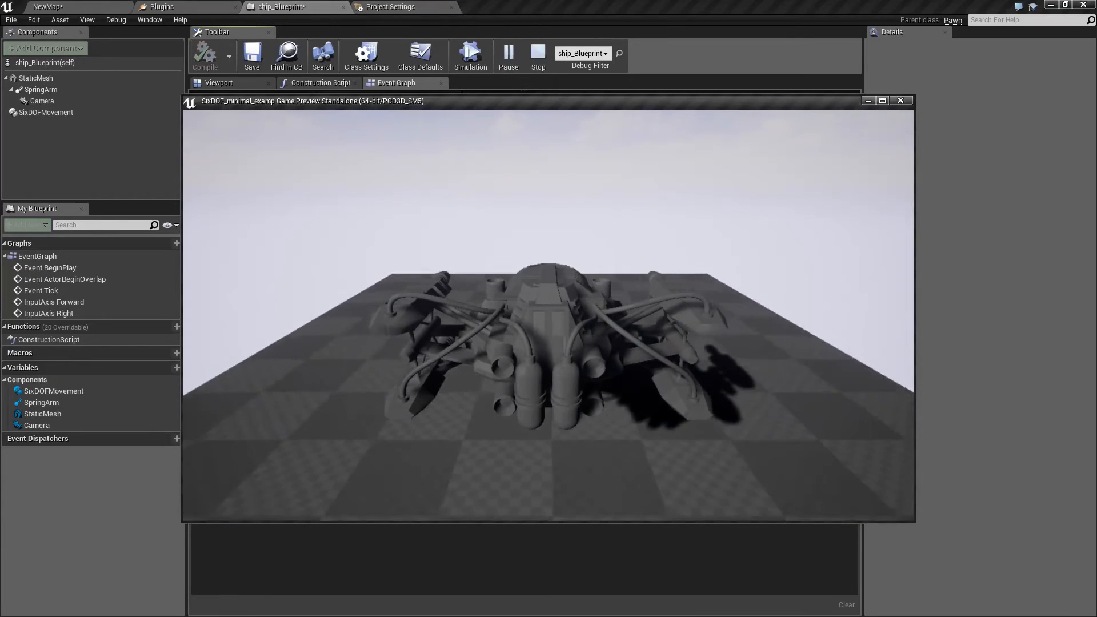
pyautogui.press('a')
pyautogui.press('d')
pyautogui.press('s')
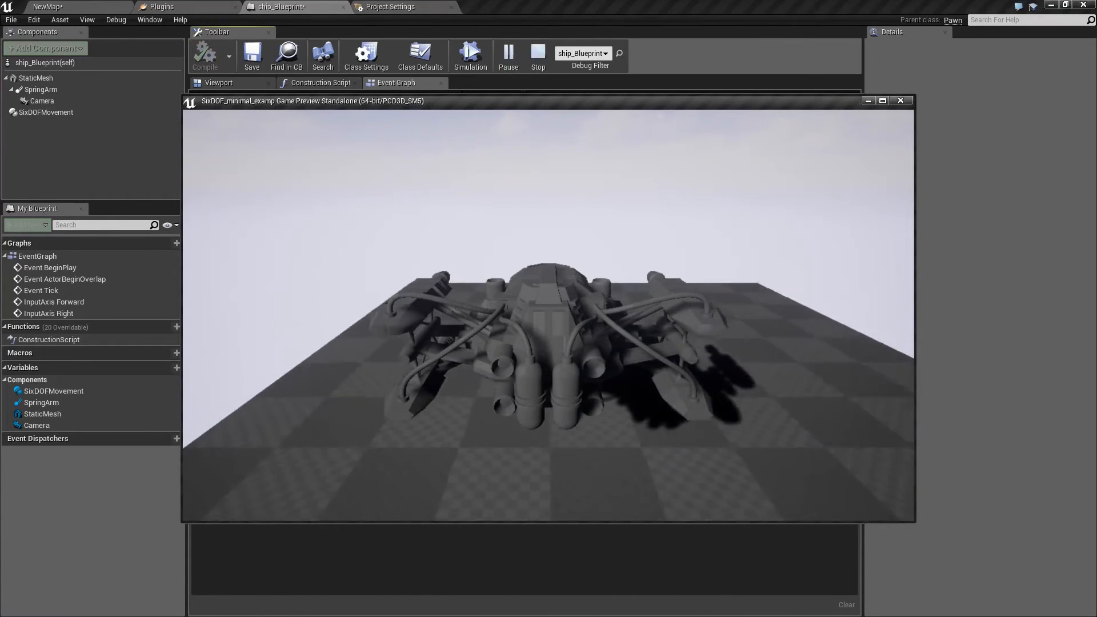
pyautogui.press('Escape')
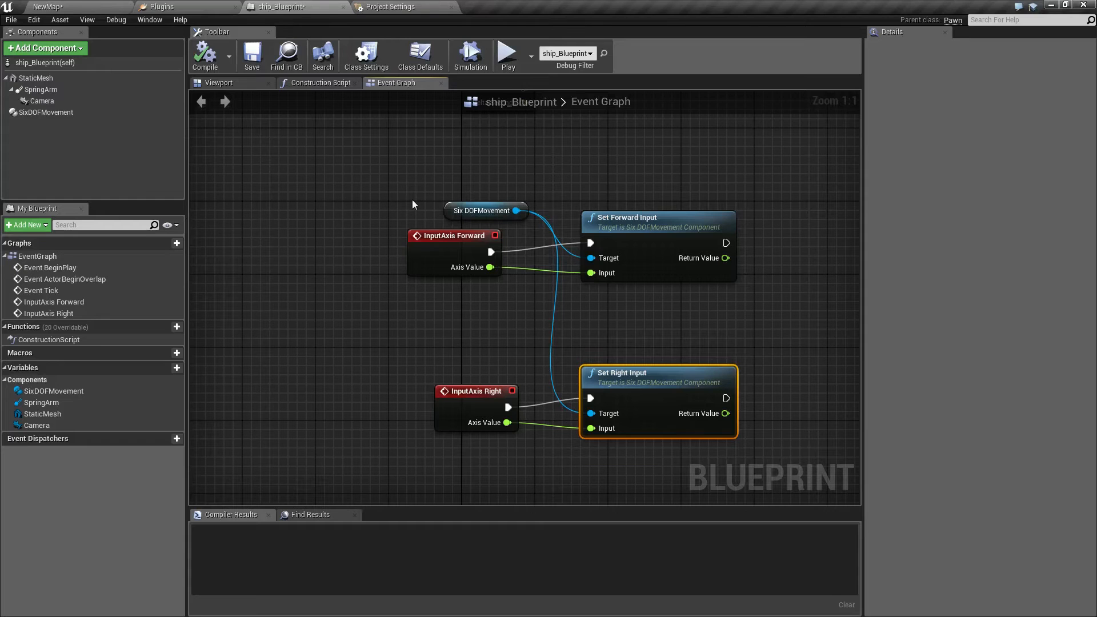
# Add a Mouse X axis event in the empty area below the Set Right Input nodes.
pyautogui.moveTo(412, 342); pyautogui.dragTo(389, 174, button='right')
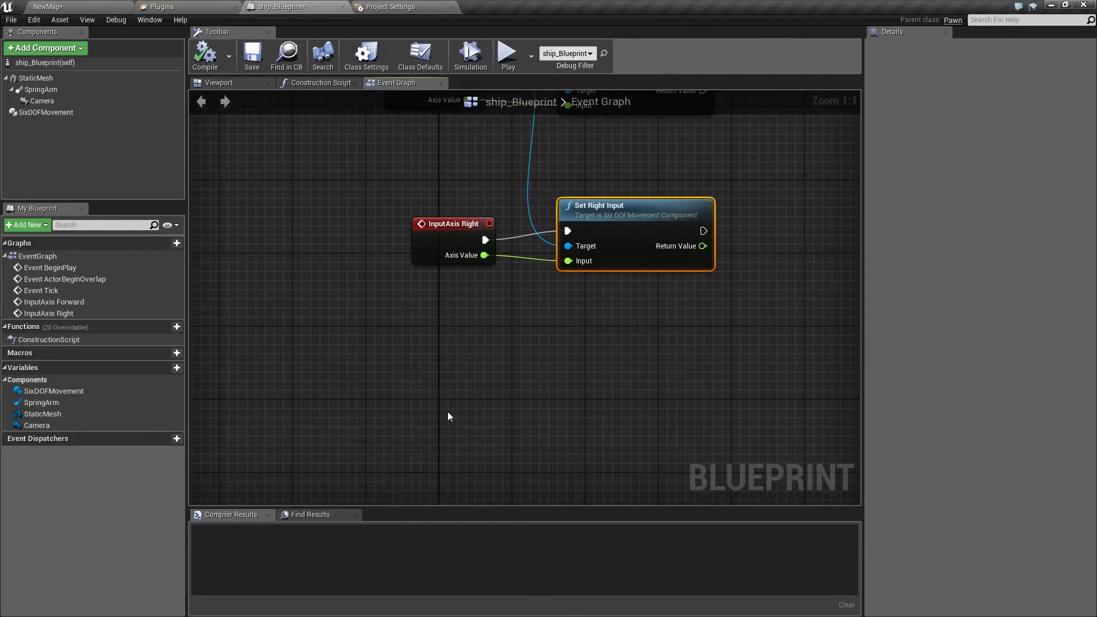
pyautogui.moveTo(437, 418); pyautogui.dragTo(444, 388, button='right')
pyautogui.rightClick(445, 388)
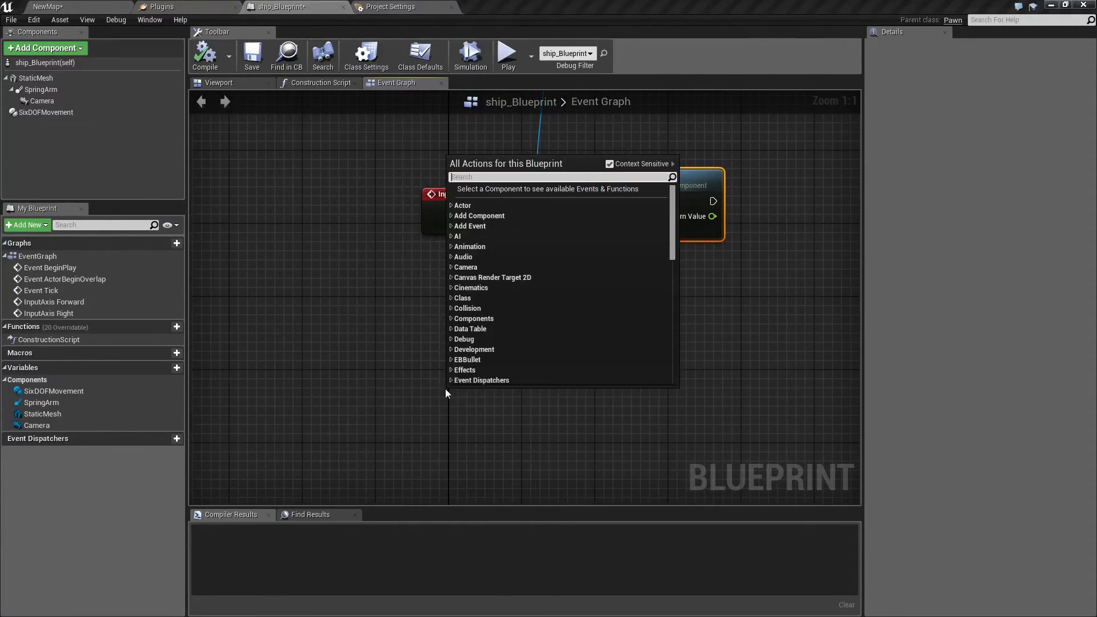
pyautogui.write('mous')
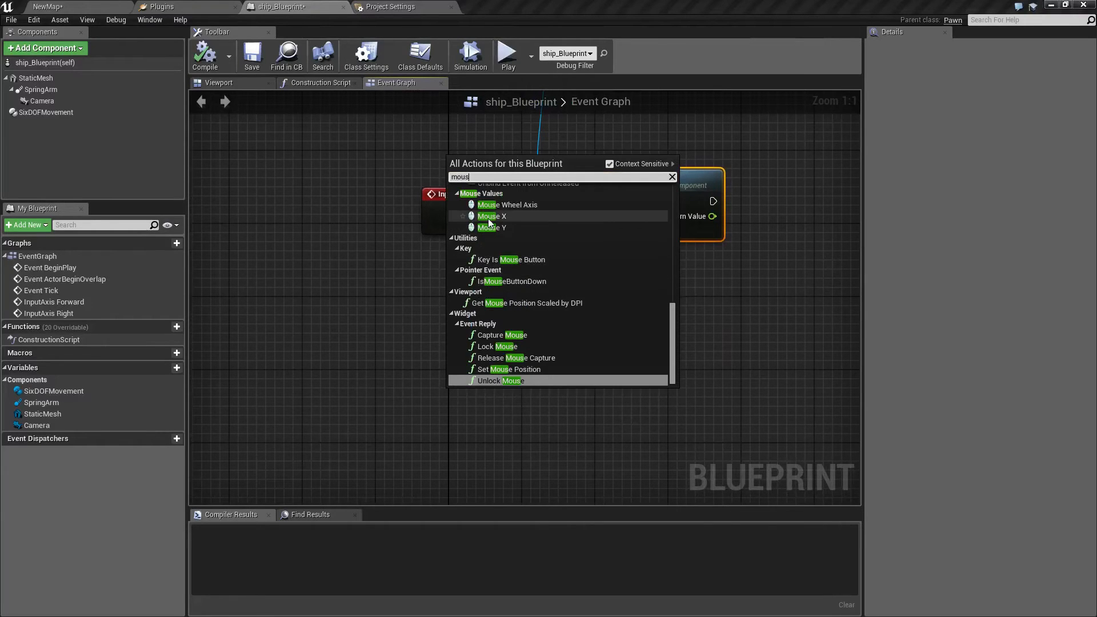
pyautogui.scroll(3, 484, 258)
pyautogui.scroll(5, 484, 258)
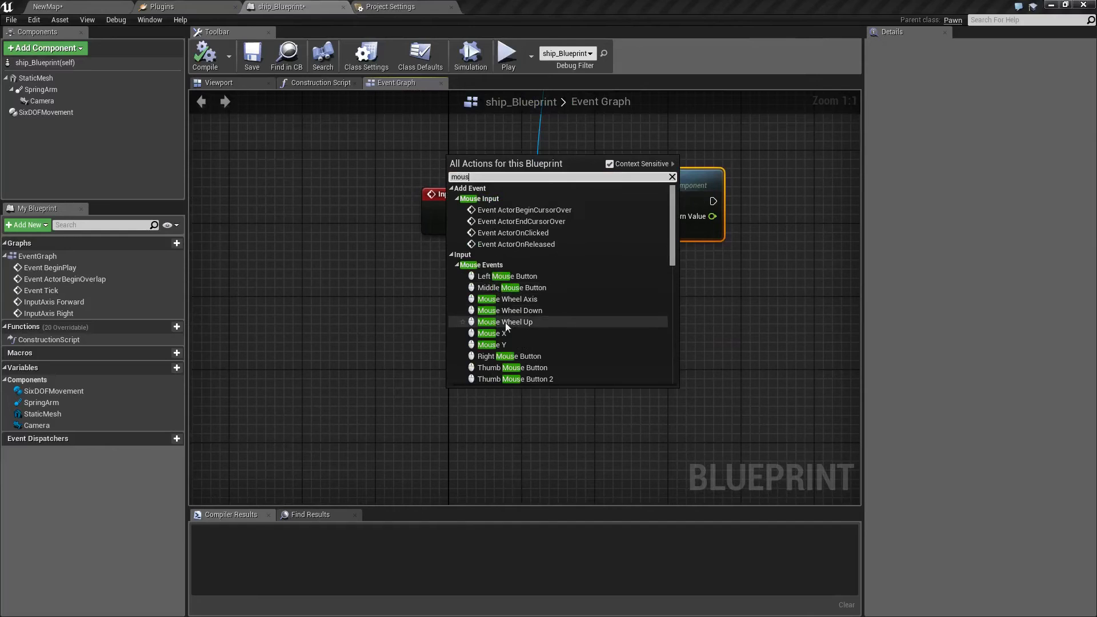
pyautogui.click(492, 334)
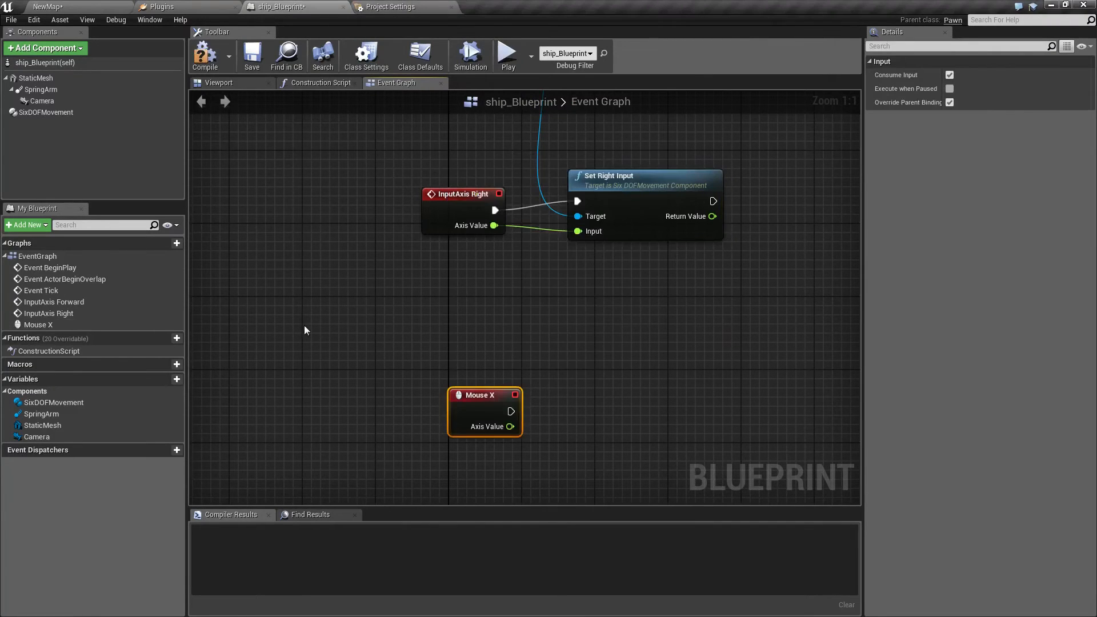
# Add a Set Yaw Input node targeting a second SixDOFMovement reference and wire Mouse X's execution and axis value into it.
pyautogui.click(34, 112)
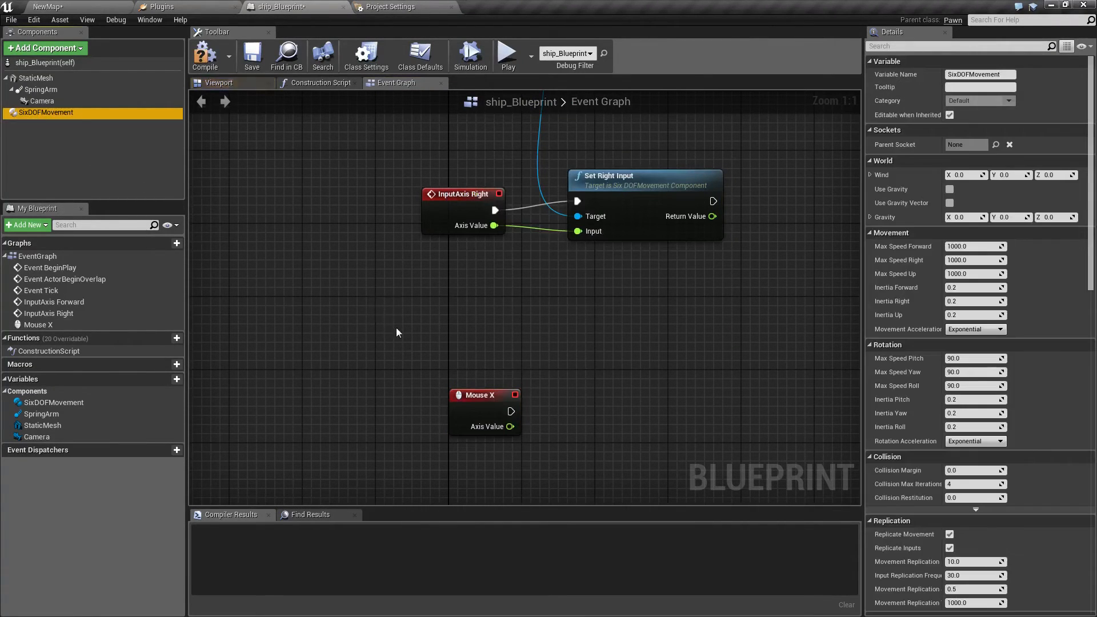
pyautogui.moveTo(427, 297); pyautogui.dragTo(429, 298)
pyautogui.moveTo(503, 306); pyautogui.dragTo(608, 390)
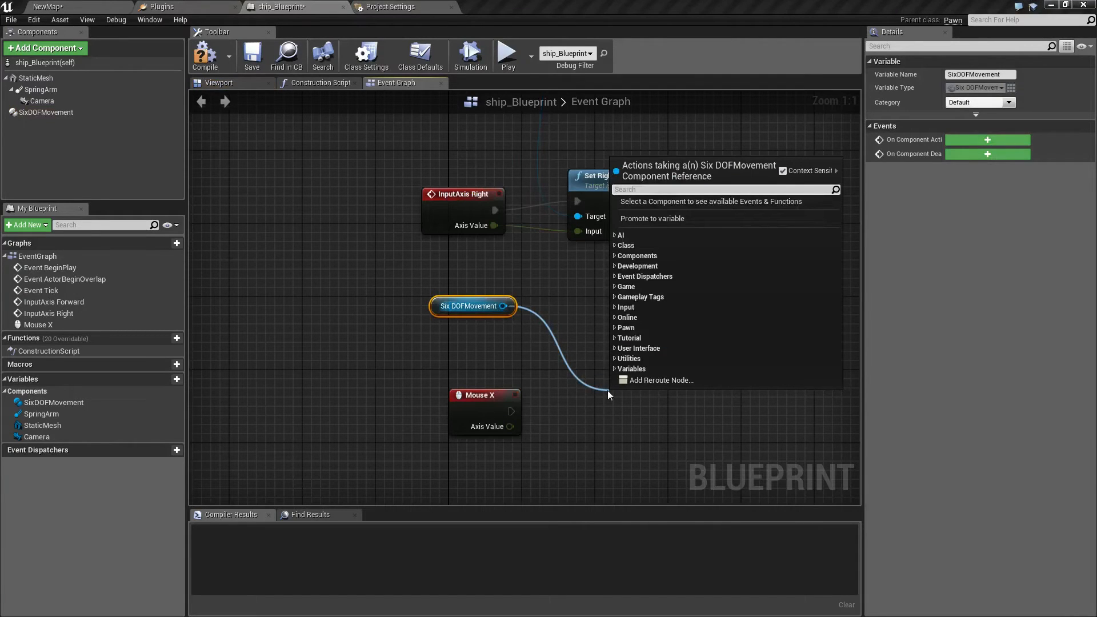
pyautogui.write('yaw')
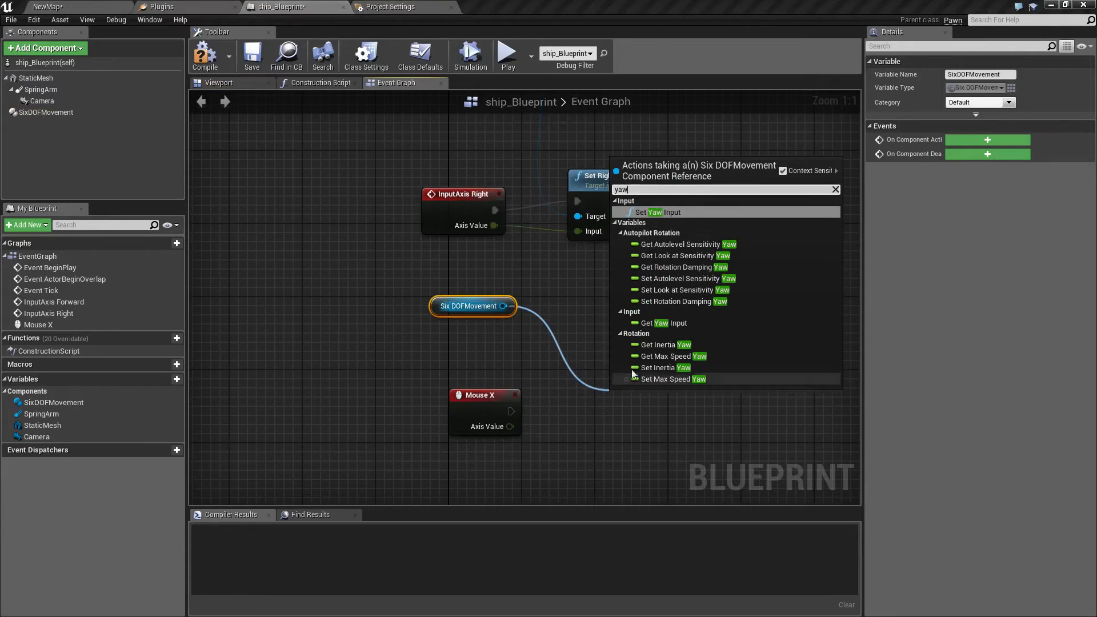
pyautogui.click(667, 213)
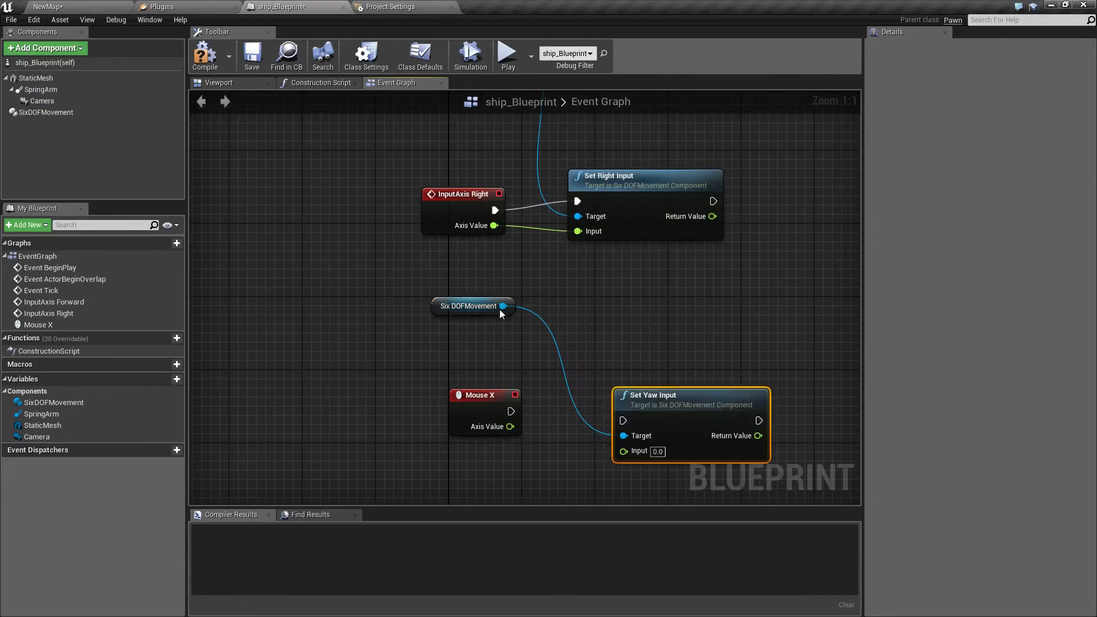
pyautogui.moveTo(509, 412); pyautogui.dragTo(624, 420)
pyautogui.moveTo(509, 427); pyautogui.dragTo(623, 451)
# Add a Mouse Y axis event below the Mouse X nodes.
pyautogui.moveTo(469, 438); pyautogui.dragTo(465, 304, button='right')
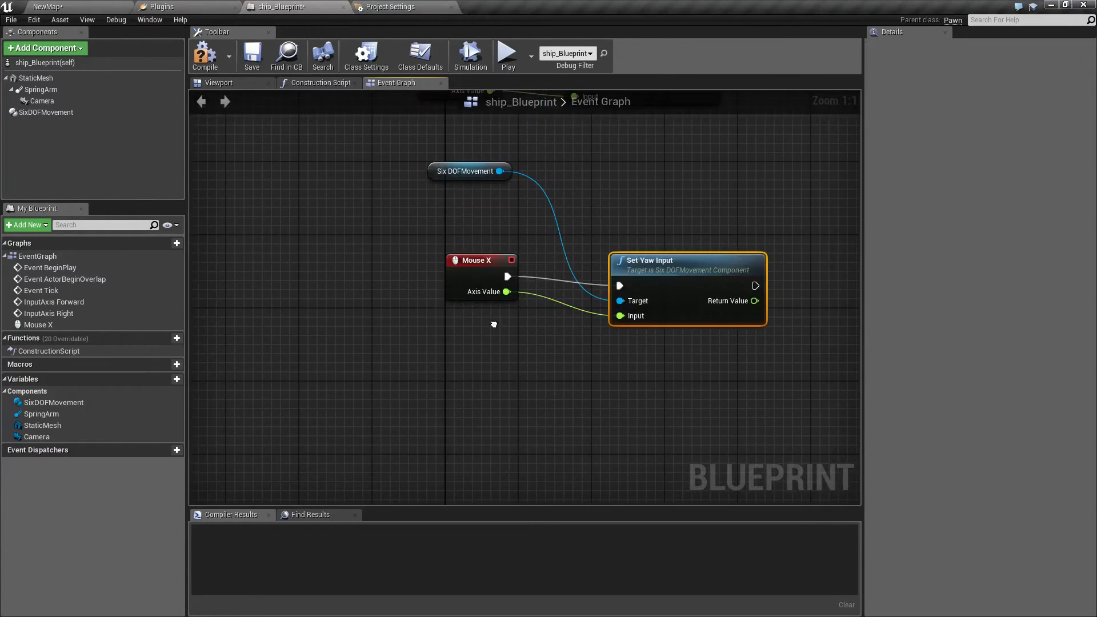
pyautogui.rightClick(469, 438)
pyautogui.write('mouse y')
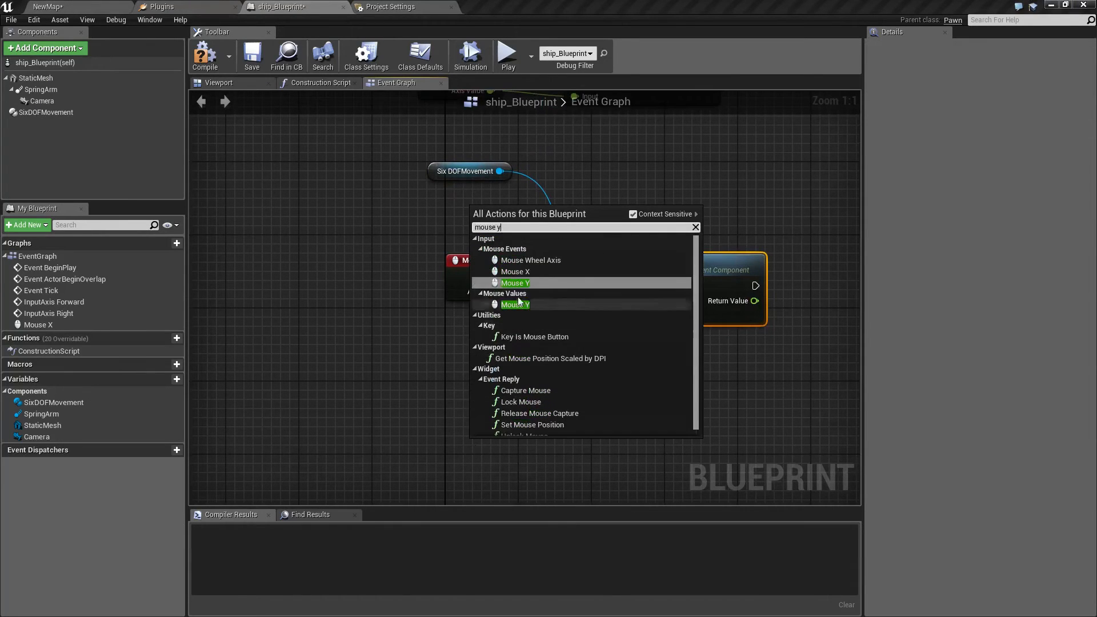
pyautogui.click(483, 284)
# Add a Set Pitch Input node from the lower SixDOFMovement reference and wire Mouse Y's execution and axis value into it.
pyautogui.moveTo(500, 171); pyautogui.dragTo(596, 390)
pyautogui.write('pitch i')
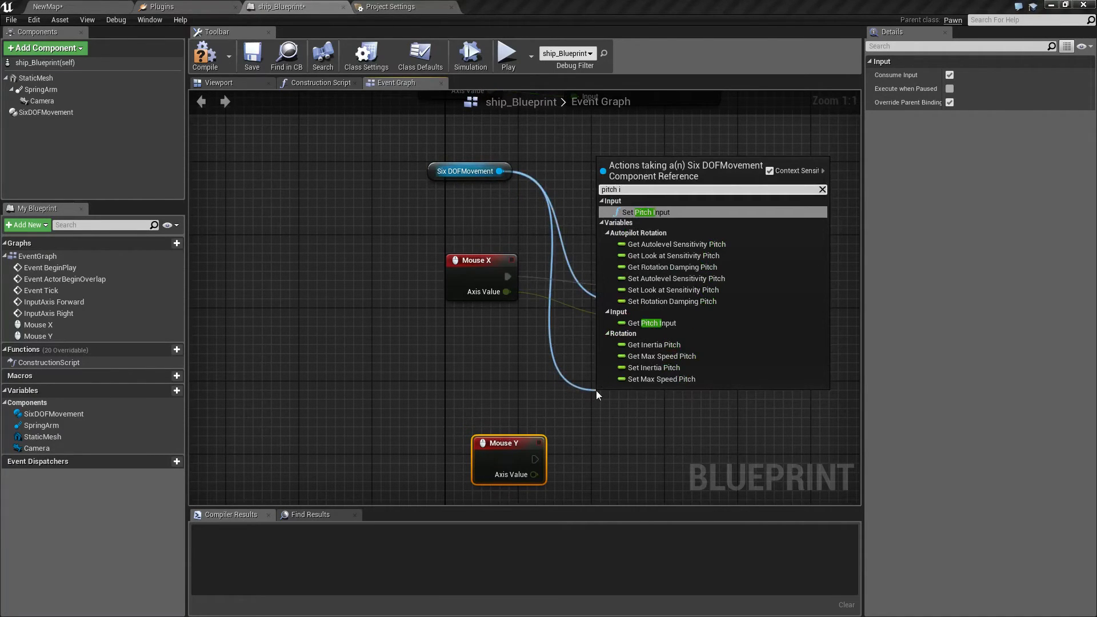
pyautogui.click(657, 213)
pyautogui.moveTo(535, 459); pyautogui.dragTo(610, 423)
pyautogui.moveTo(533, 474); pyautogui.dragTo(612, 454)
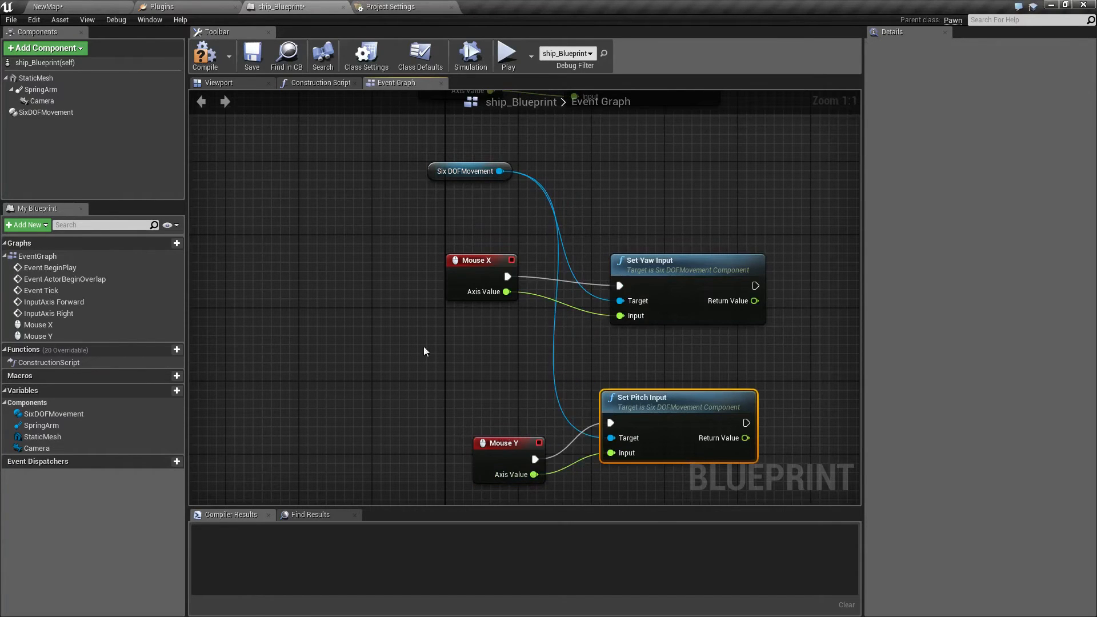
# Compile ship_Blueprint and play test the ship's yaw and pitch control with the mouse.
pyautogui.click(205, 57)
pyautogui.click(507, 54)
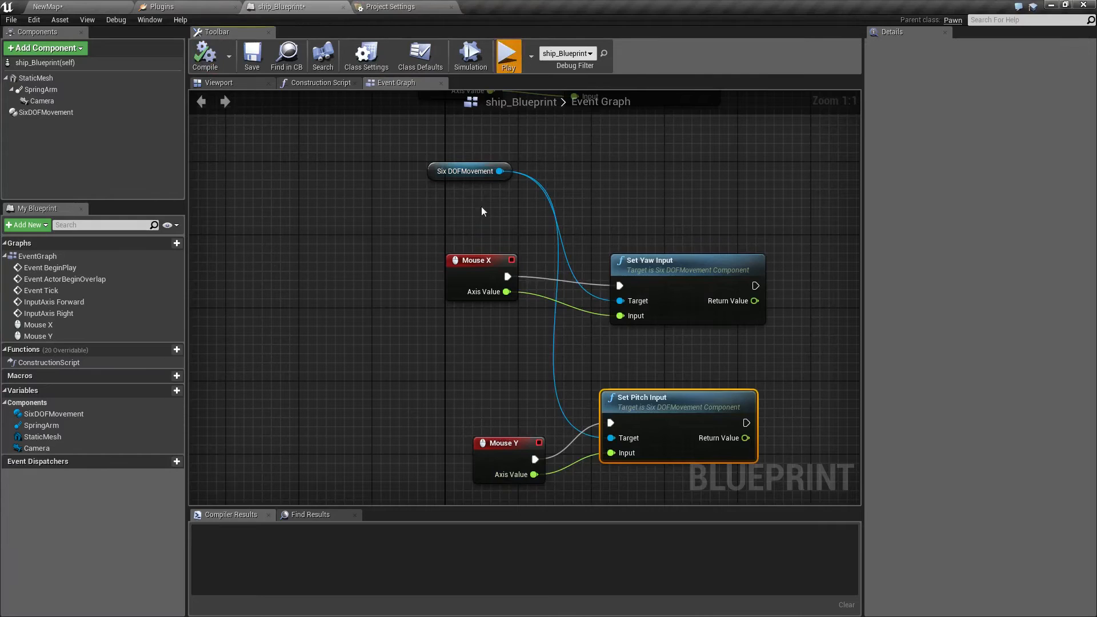
pyautogui.click(531, 256)
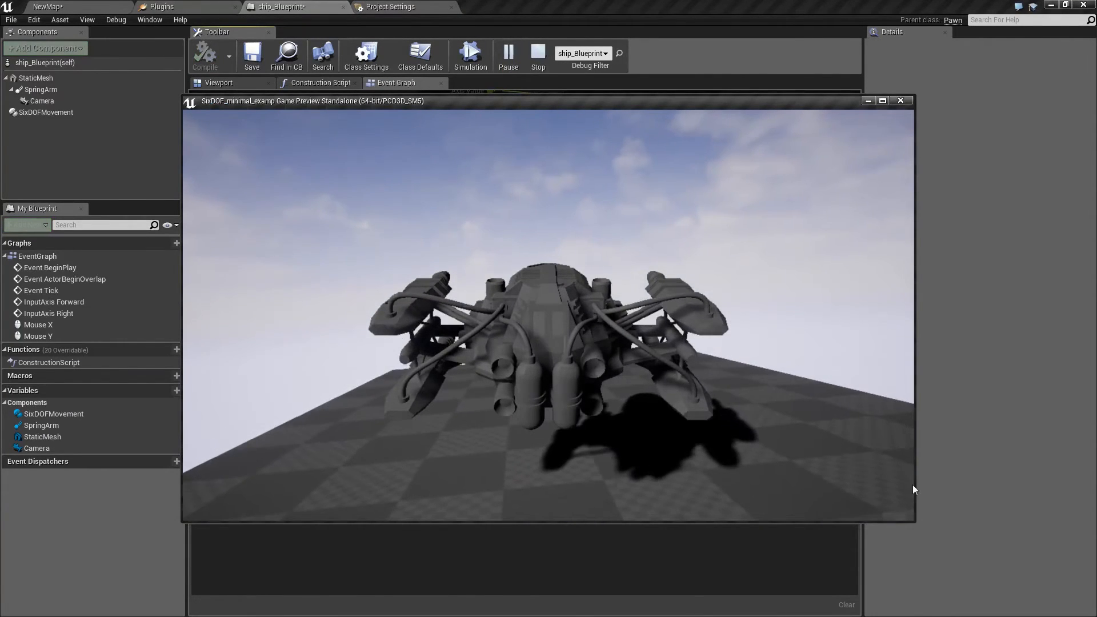
pyautogui.press('Escape')
# Move the Mouse Y event slightly up to line it up with the Set Pitch Input node.
pyautogui.moveTo(496, 441); pyautogui.dragTo(486, 422)
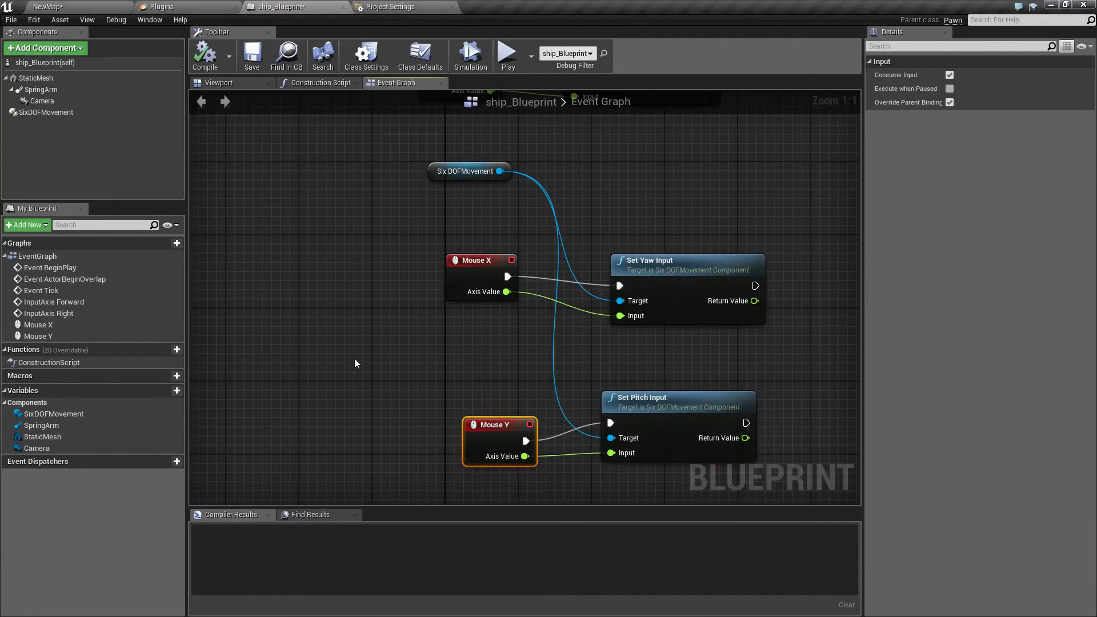
pyautogui.scroll(-3, 352, 360)
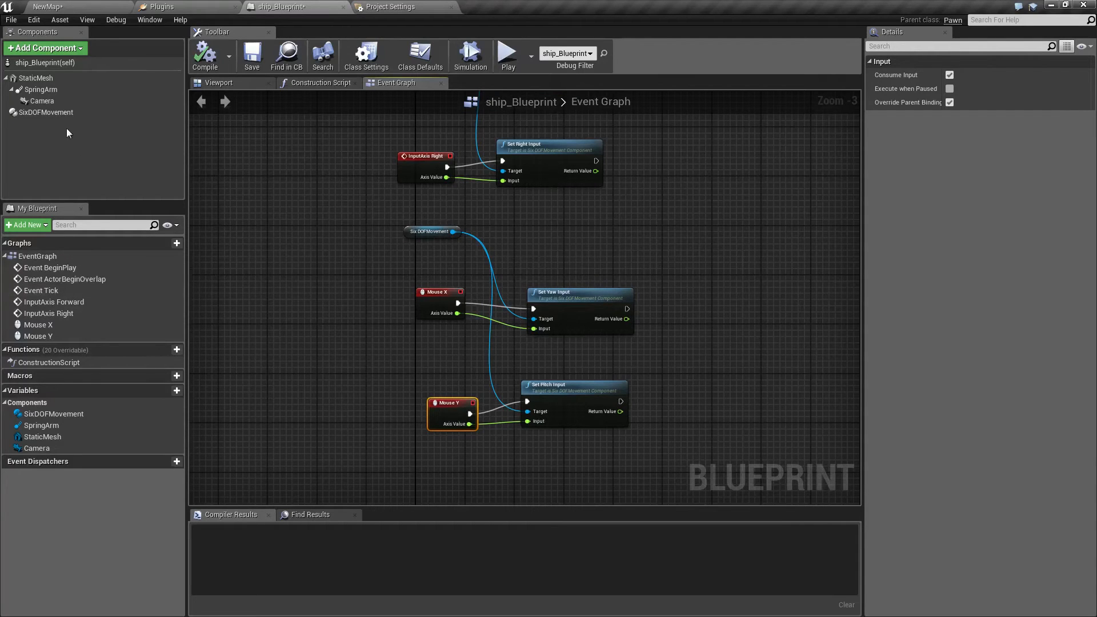
# Set Inertia Forward, Inertia Right and Inertia Up of the SixDOFMovement component to 1.
pyautogui.click(59, 113)
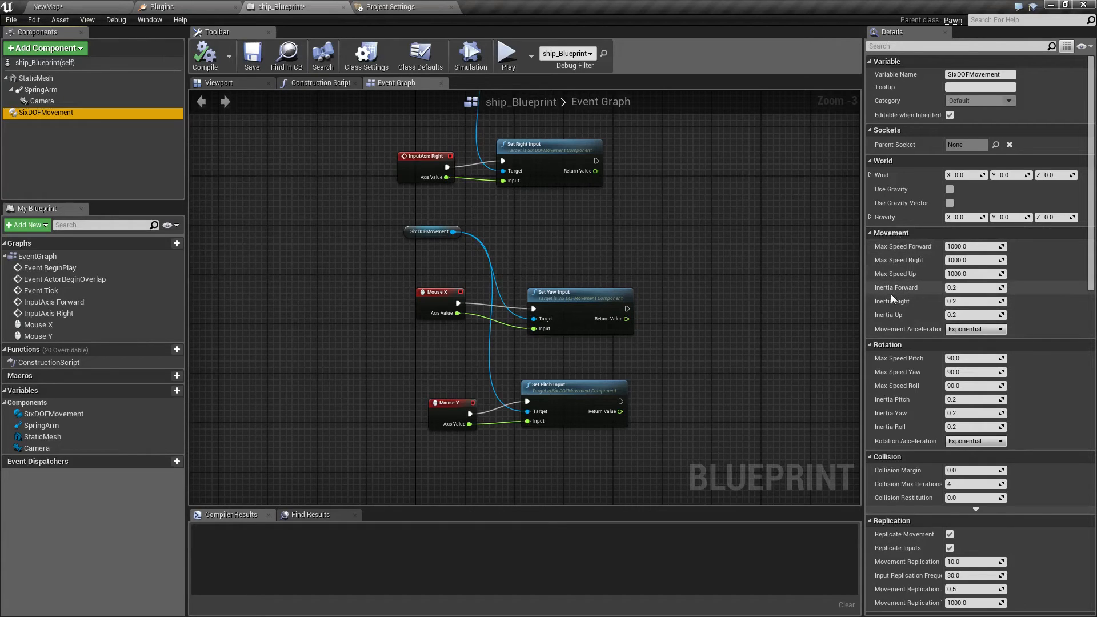
pyautogui.click(954, 287)
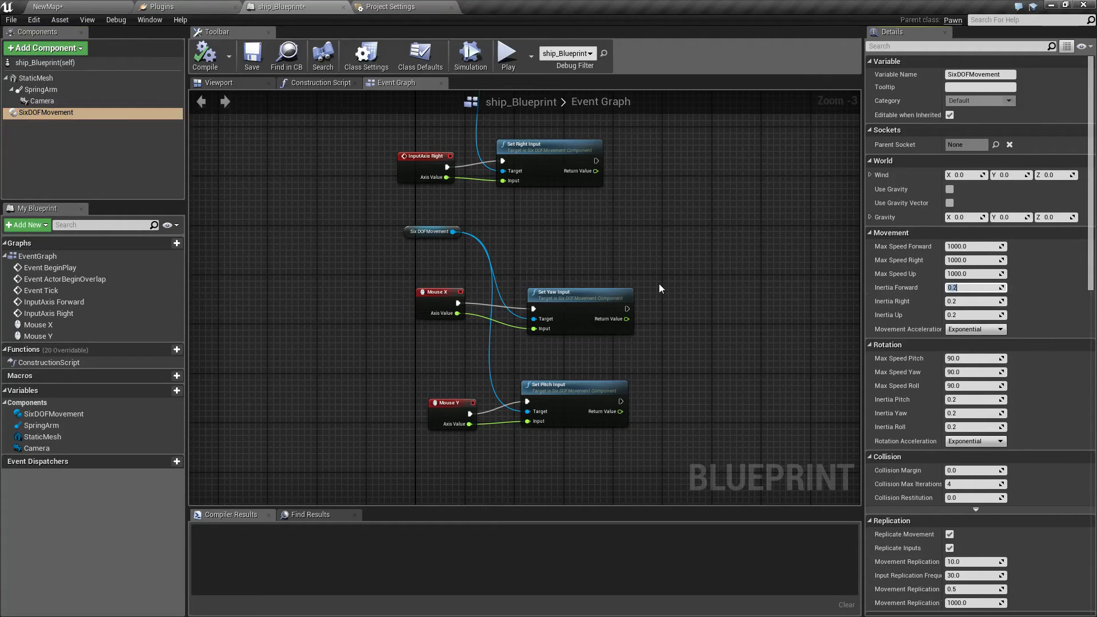
pyautogui.write('1')
pyautogui.press('Tab')
pyautogui.write('1')
pyautogui.press('Tab')
pyautogui.write('1')
pyautogui.press('Return')
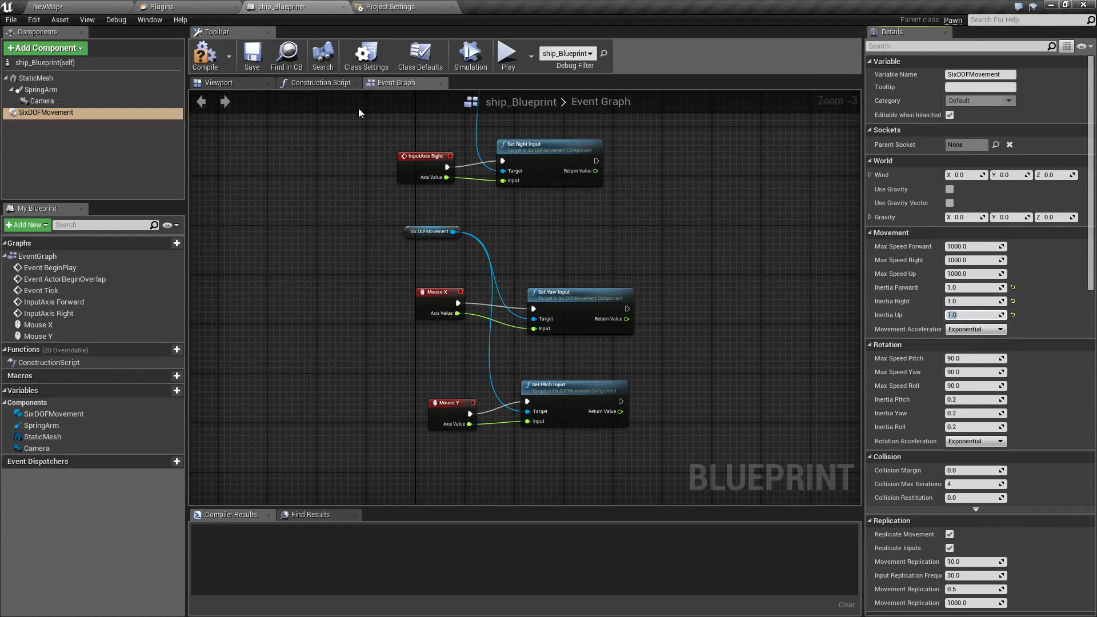
# Compile ship_Blueprint and play test the ship's forward and backward movement with the higher inertia.
pyautogui.click(261, 143)
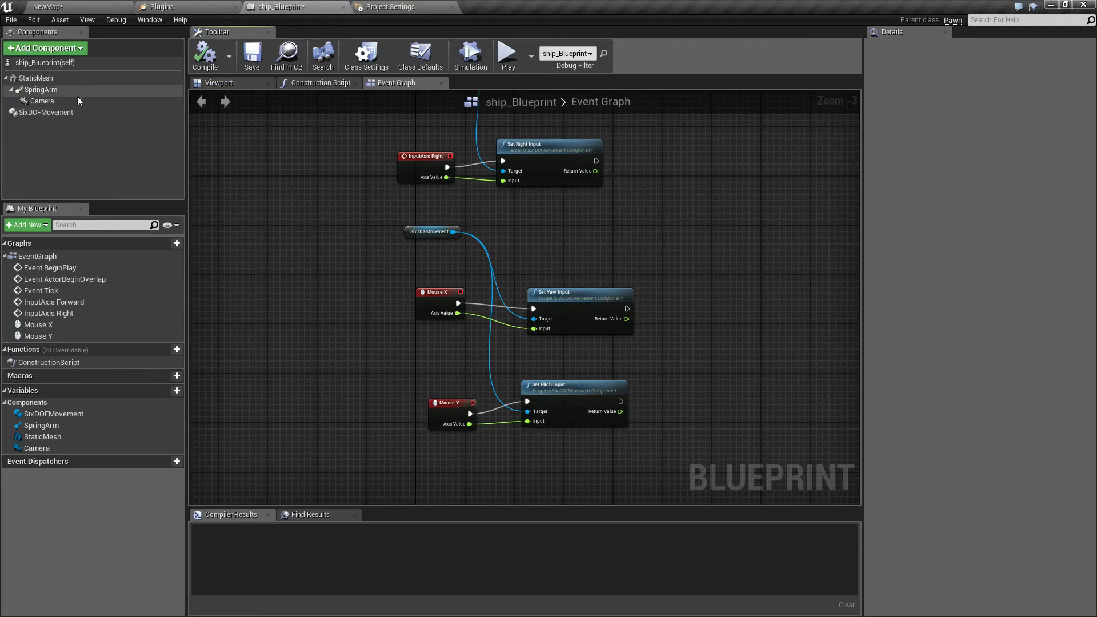
pyautogui.click(67, 6)
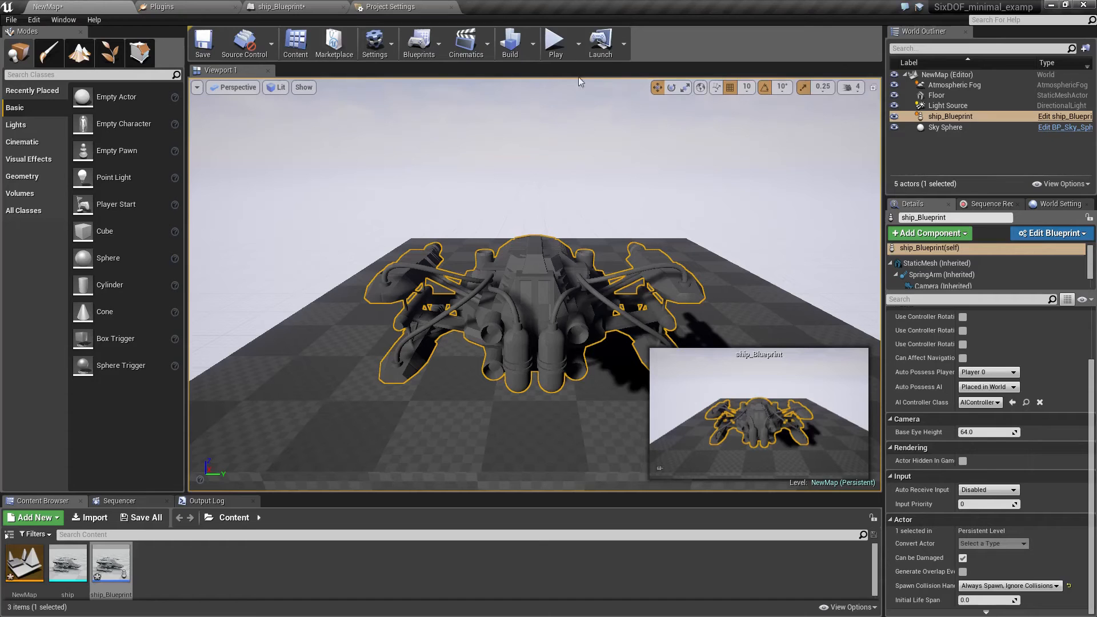
pyautogui.click(557, 51)
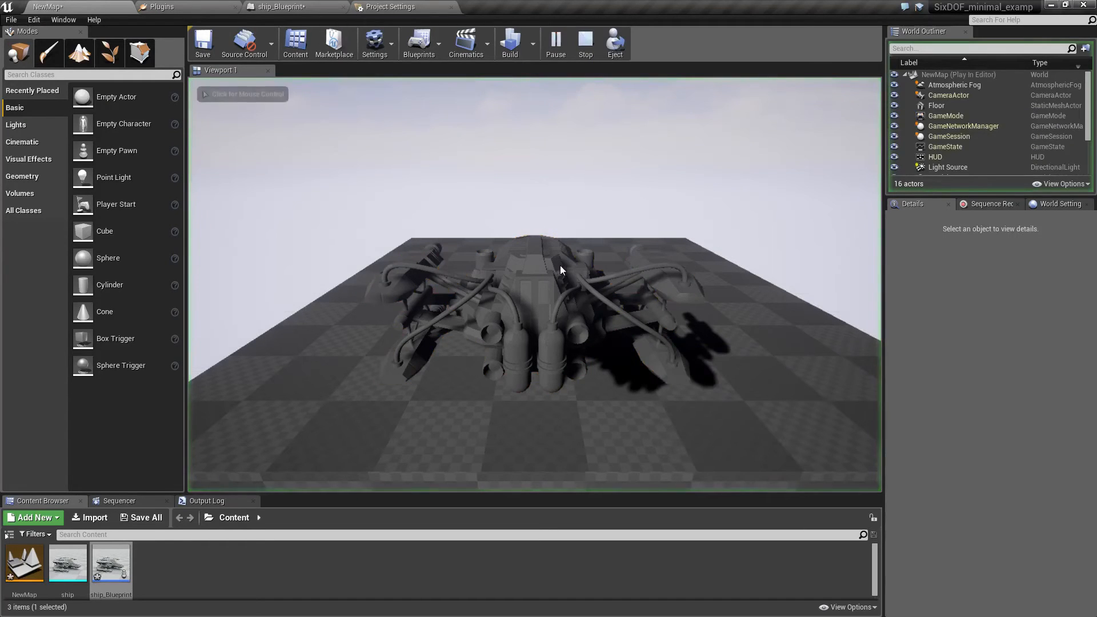
pyautogui.press('w')
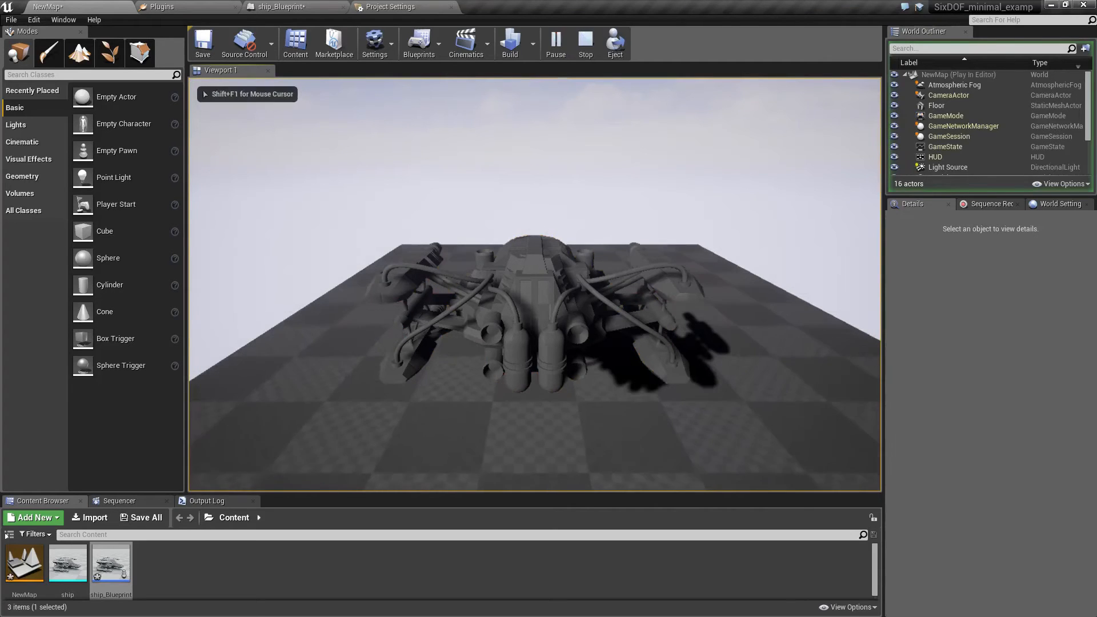
pyautogui.press('w')
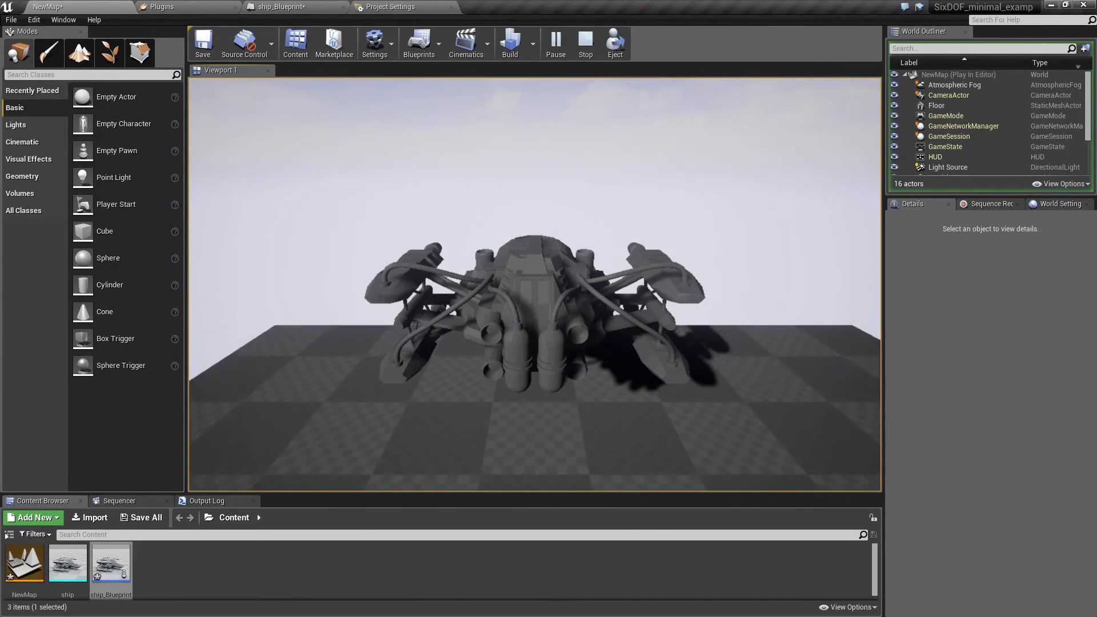
pyautogui.press('s')
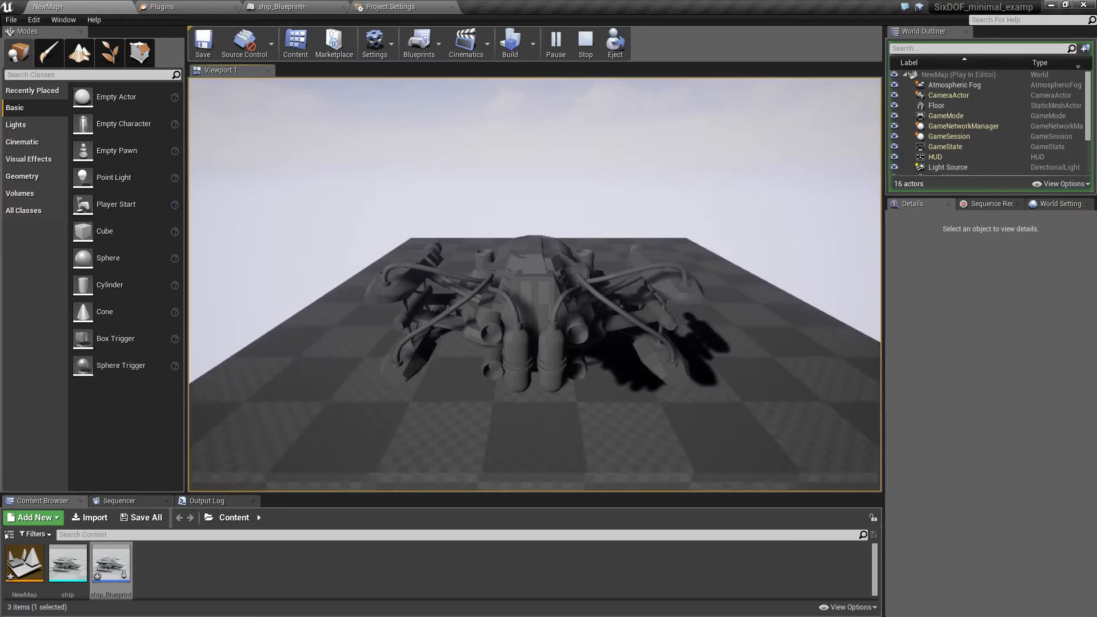
pyautogui.press('Escape')
pyautogui.click(391, 6)
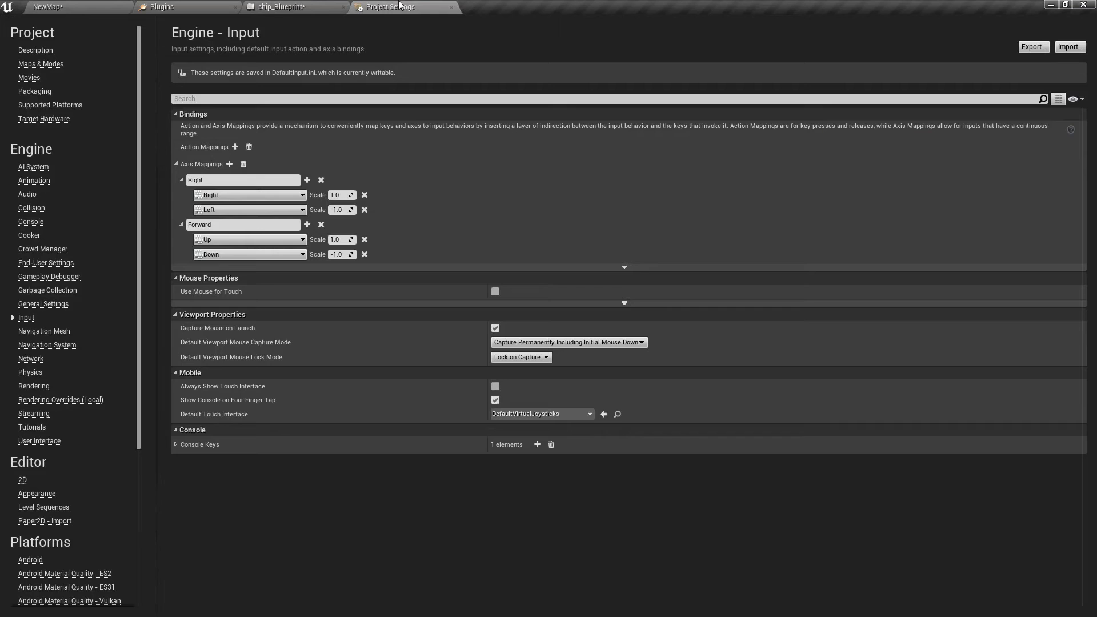
# Set the SixDOFMovement component's forward, right and up movement inertia to 0.
pyautogui.click(306, 6)
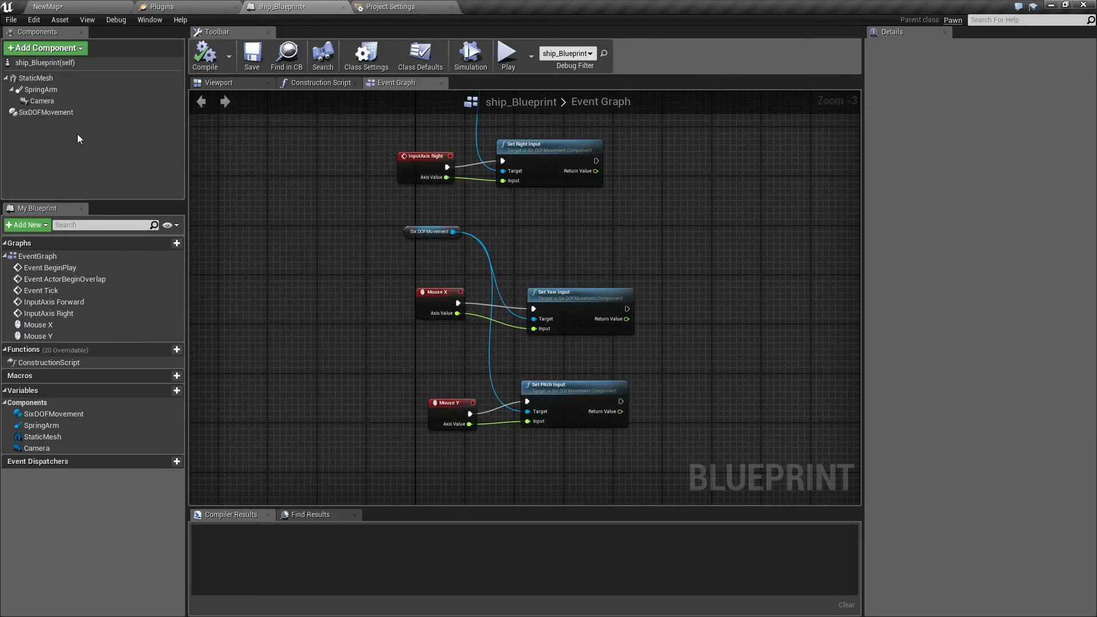
pyautogui.click(36, 112)
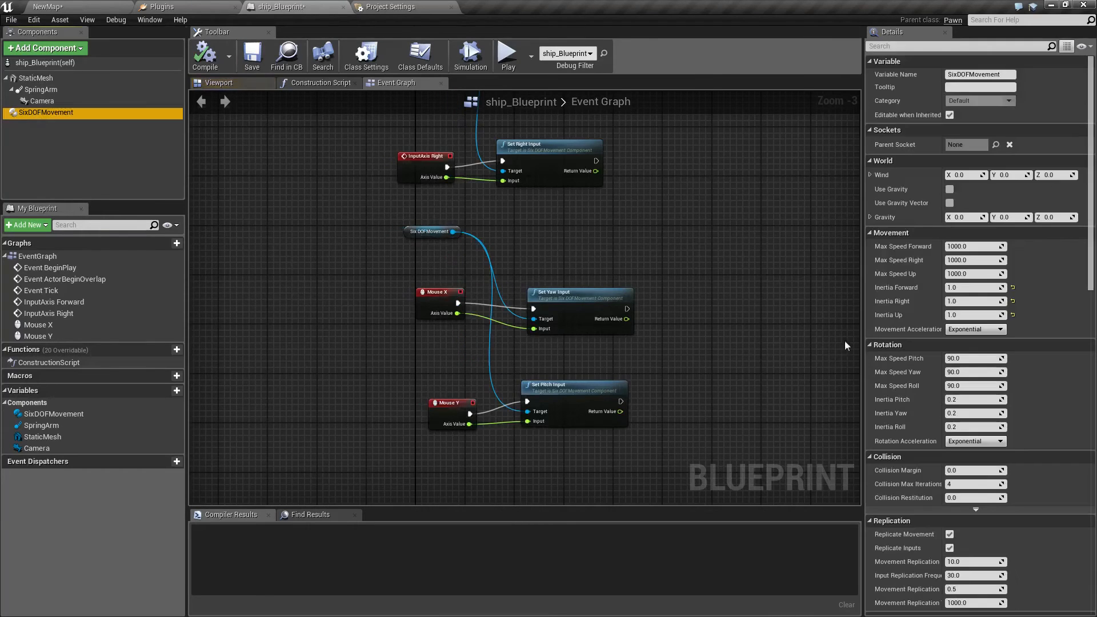
pyautogui.click(997, 289)
pyautogui.write('0')
pyautogui.press('Tab')
pyautogui.write('0')
pyautogui.press('Tab')
pyautogui.write('0')
# Compile ship_Blueprint and play test the ship's movement with zero inertia.
pyautogui.click(207, 63)
pyautogui.click(63, 7)
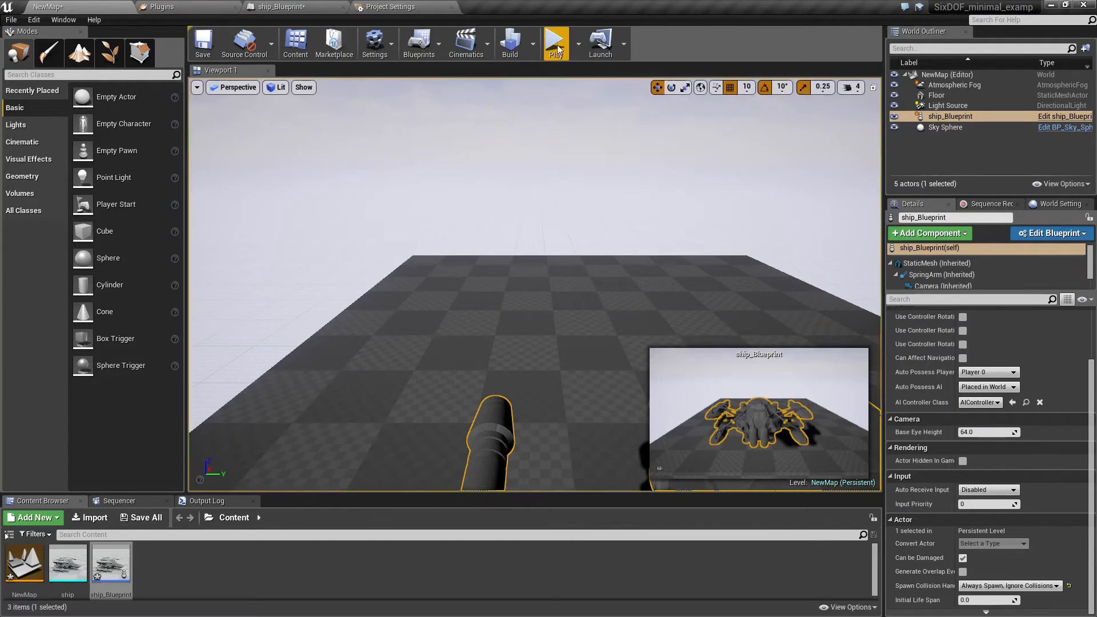
pyautogui.click(557, 51)
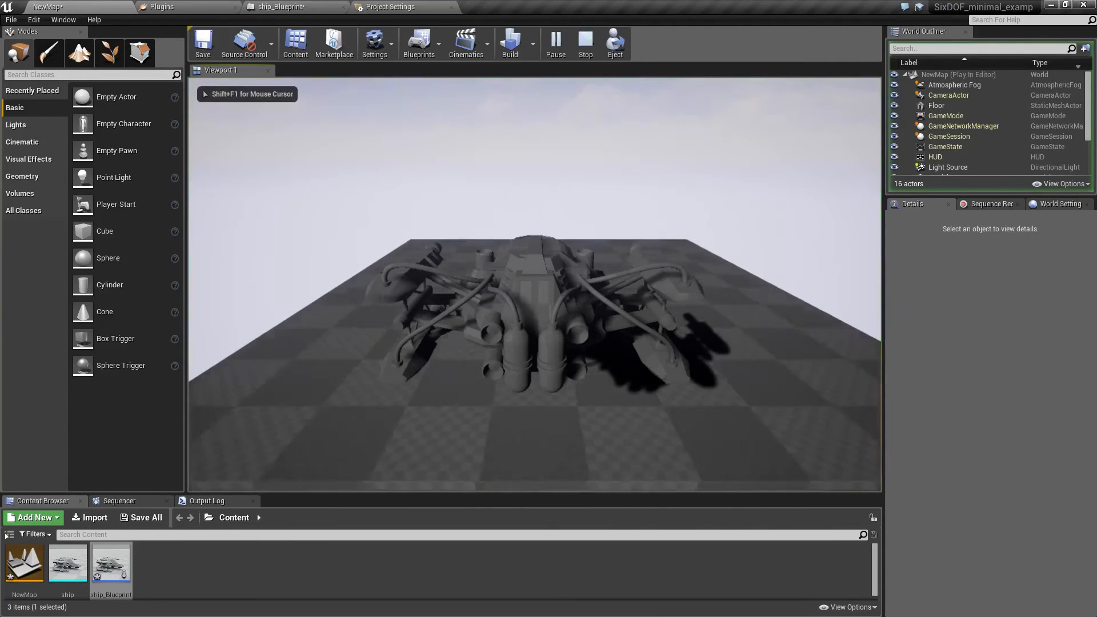
pyautogui.press('Escape')
pyautogui.click(381, 6)
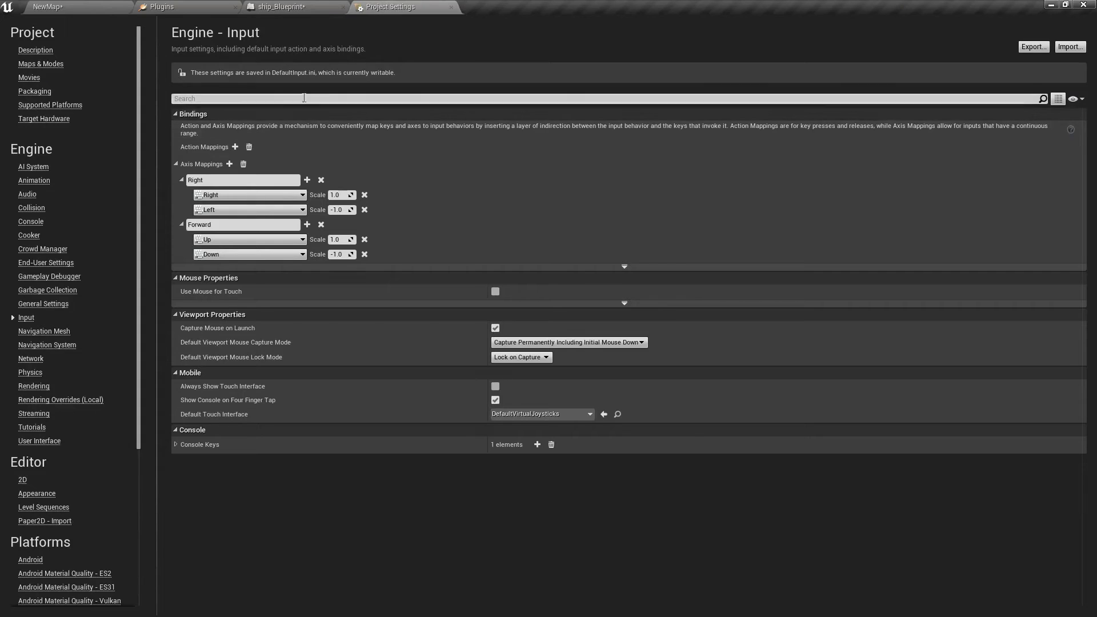
# Reset the SixDOFMovement component's three movement inertia values to their defaults and set Movement Acceleration to Linear.
pyautogui.click(269, 7)
pyautogui.click(44, 117)
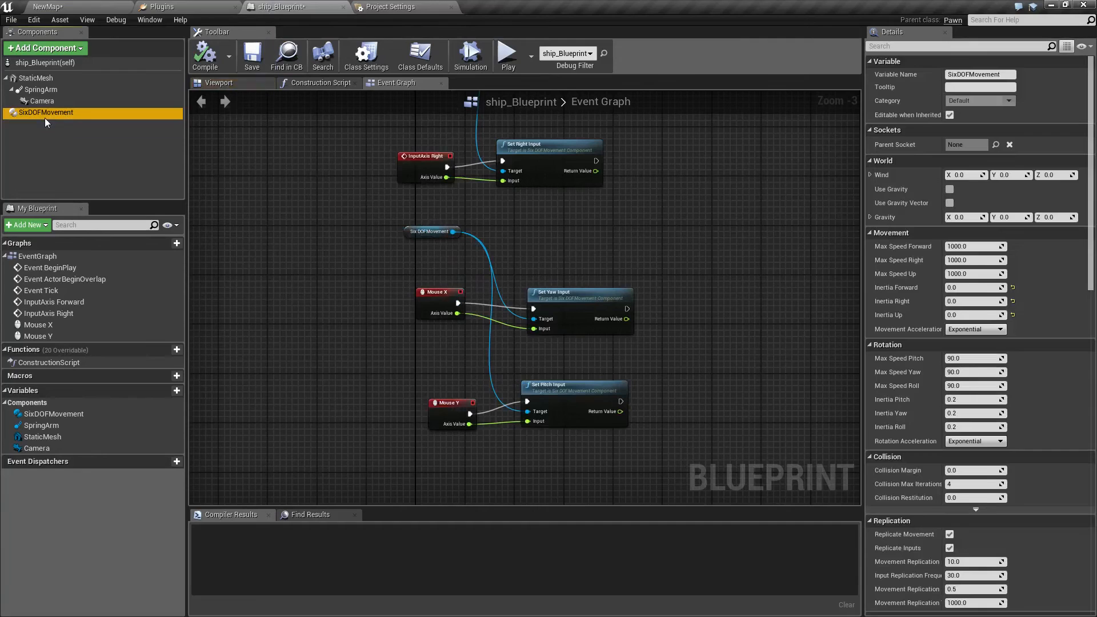
pyautogui.click(1014, 313)
pyautogui.click(1013, 314)
pyautogui.click(1014, 300)
pyautogui.click(1013, 288)
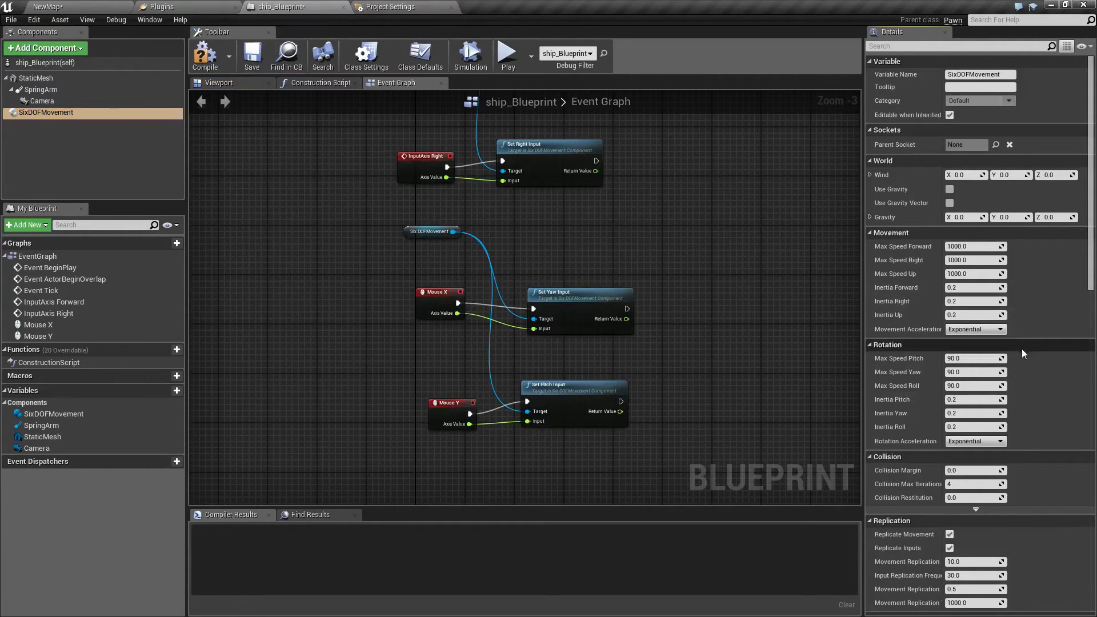
pyautogui.click(983, 332)
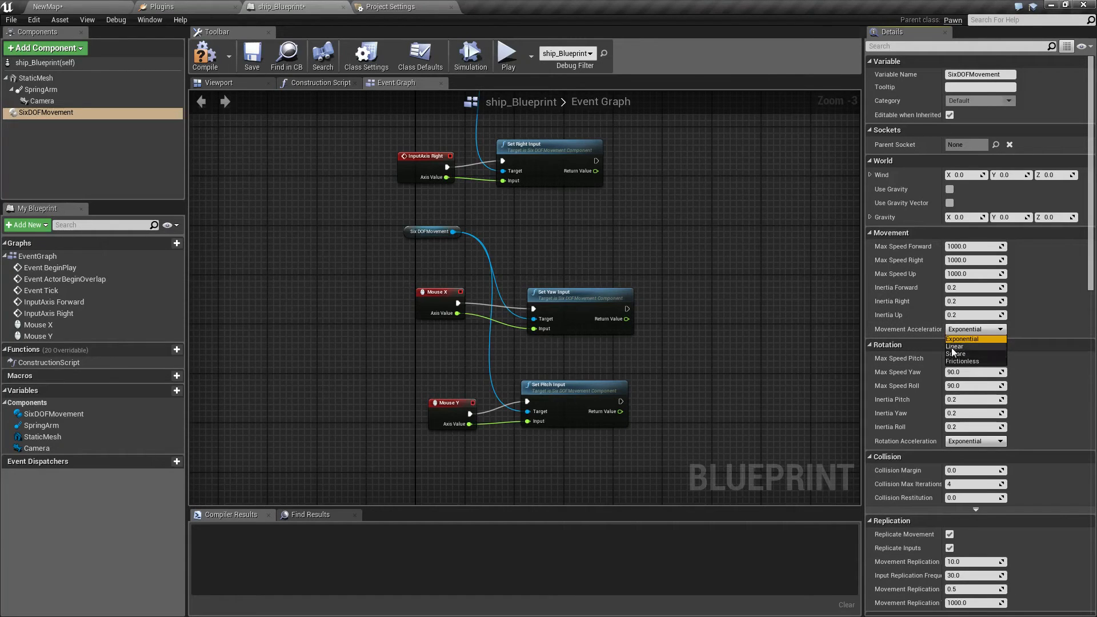
pyautogui.click(953, 346)
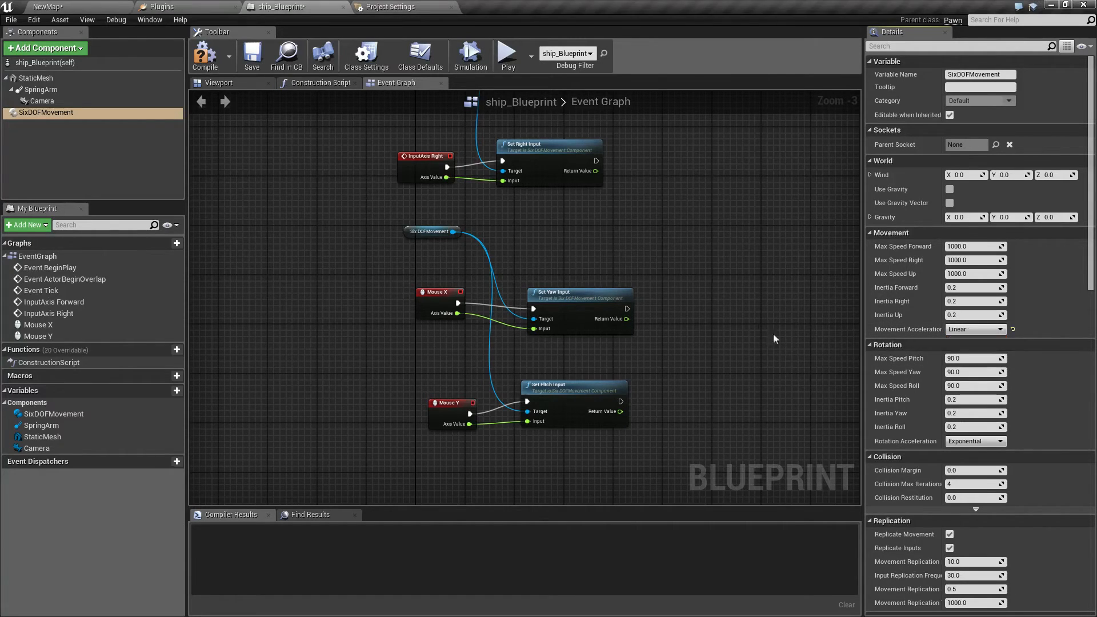
# Compile ship_Blueprint and play test the ship with linear movement acceleration.
pyautogui.click(200, 58)
pyautogui.click(91, 6)
pyautogui.click(552, 45)
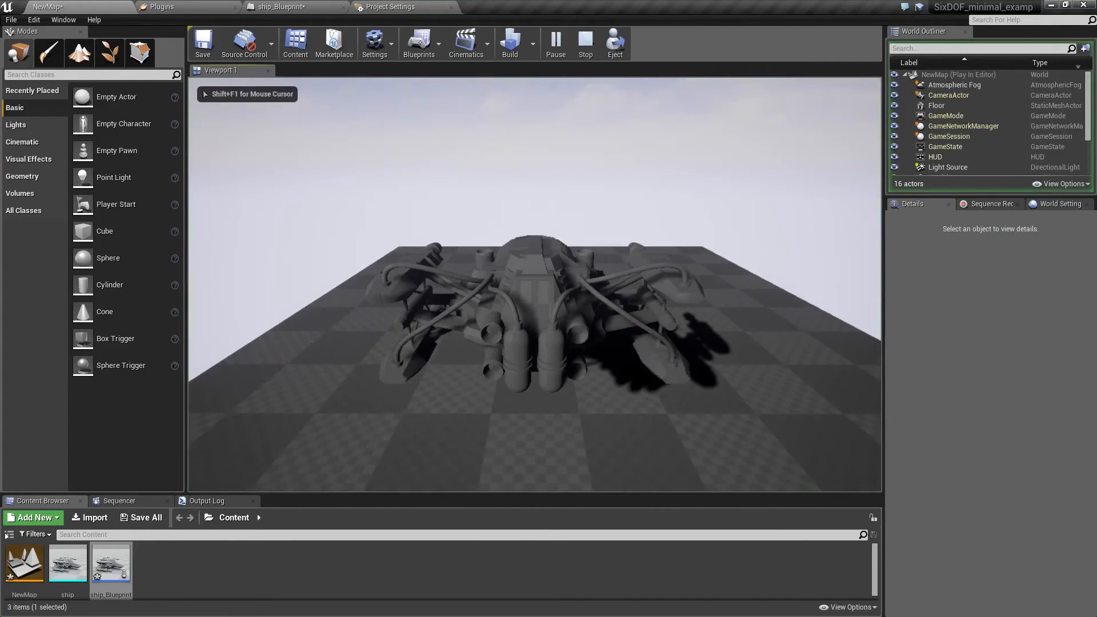
pyautogui.press('Escape')
pyautogui.click(390, 7)
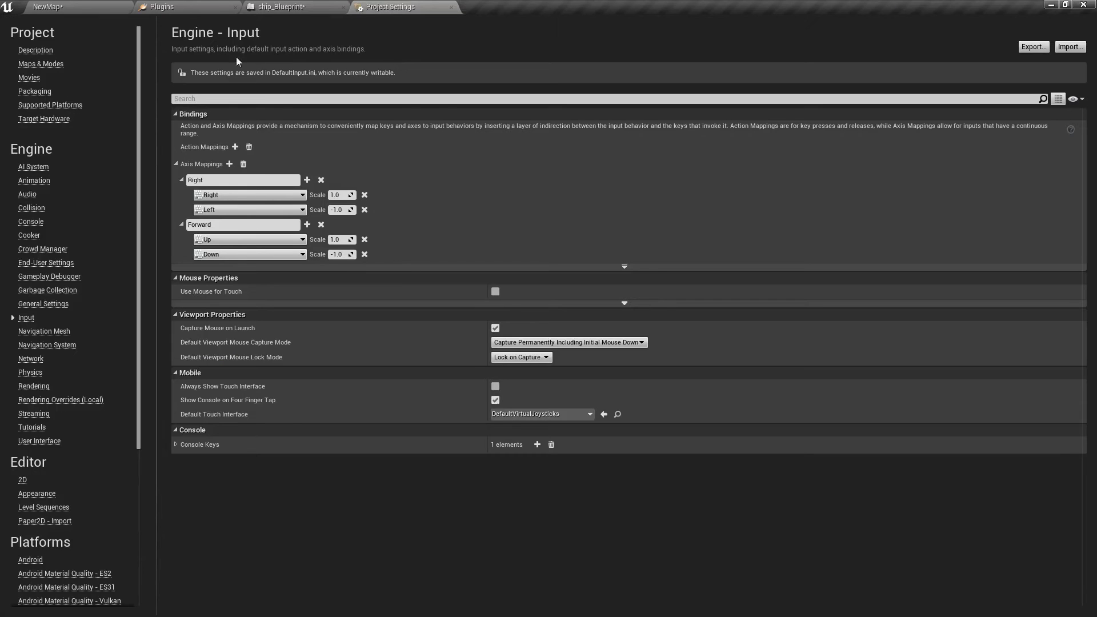
# Raise Inertia Forward, Inertia Right and Inertia Up to 1 on the SixDOFMovement component.
pyautogui.click(293, 7)
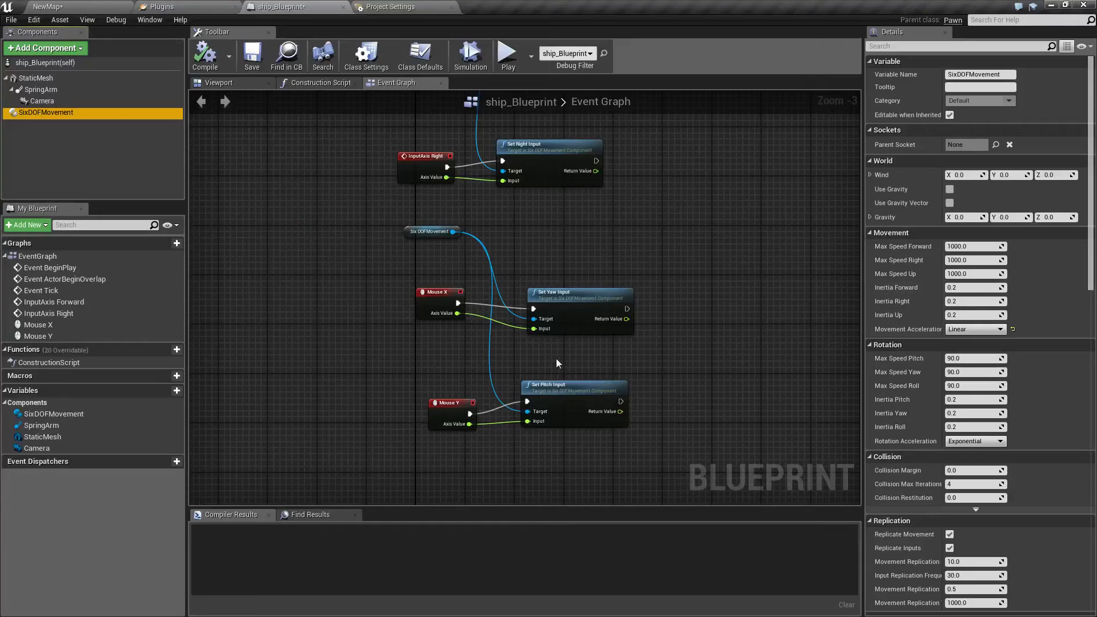
pyautogui.click(957, 288)
pyautogui.click(959, 302)
pyautogui.write('1')
pyautogui.click(959, 314)
pyautogui.write('1')
pyautogui.press('Return')
# Compile ship_Blueprint and play test forward and backward flight with linear acceleration and inertia of 1.
pyautogui.click(204, 59)
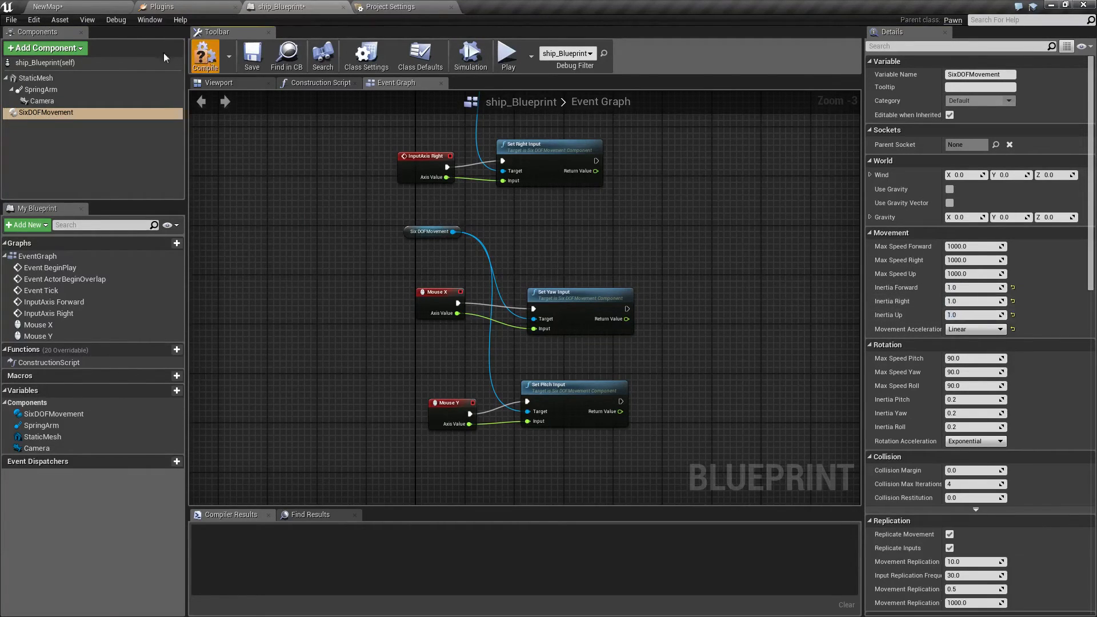
pyautogui.click(74, 6)
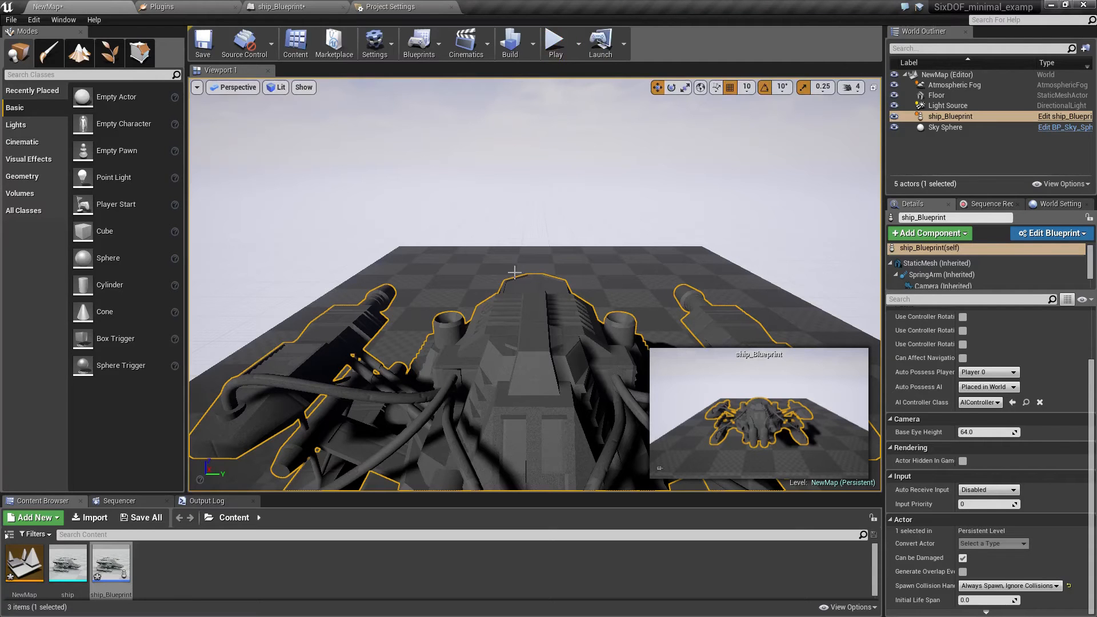
pyautogui.click(554, 43)
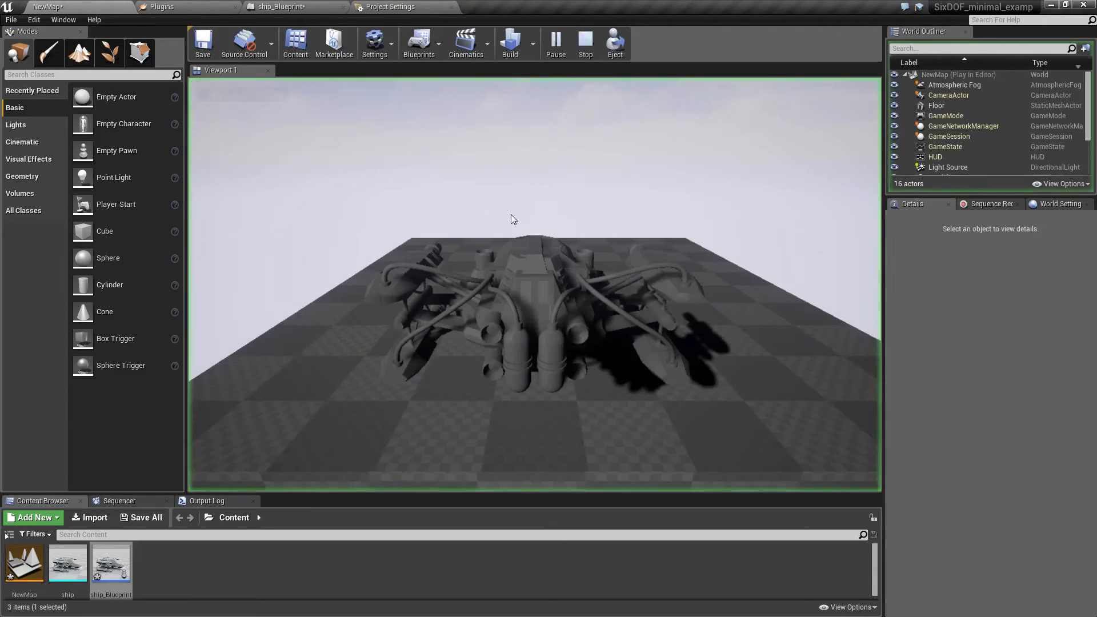
pyautogui.press('w')
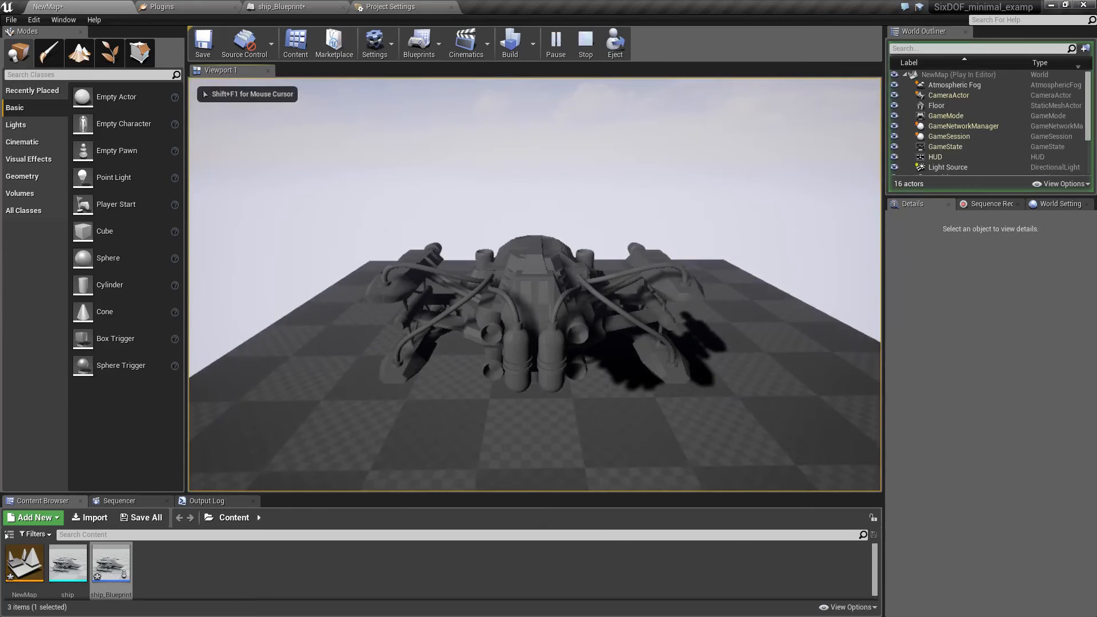
pyautogui.press('s')
pyautogui.press('w')
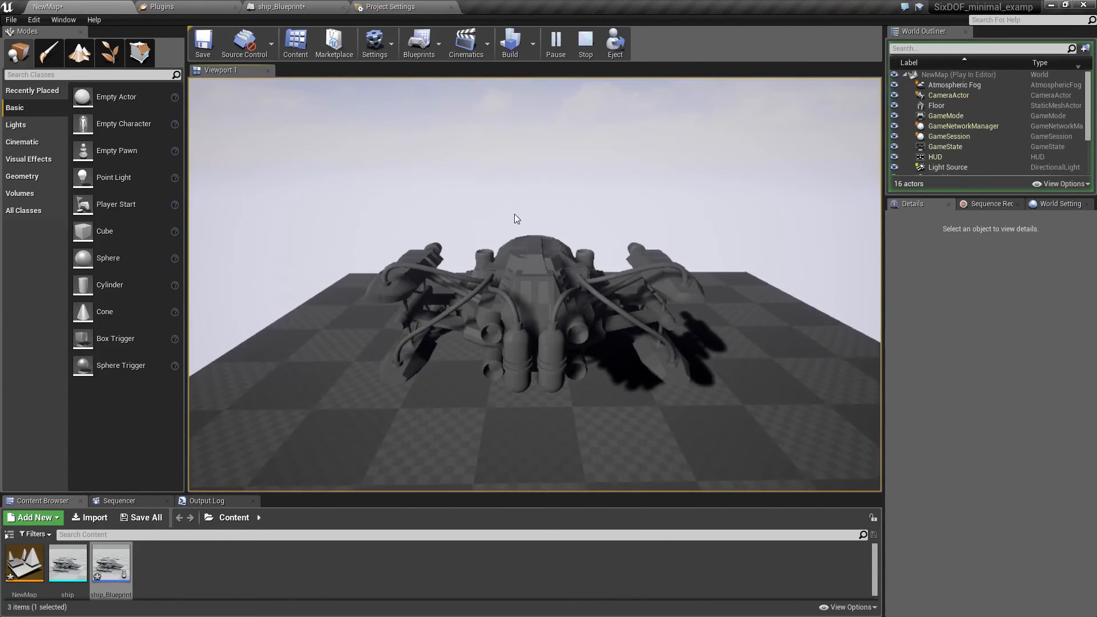
pyautogui.press('Escape')
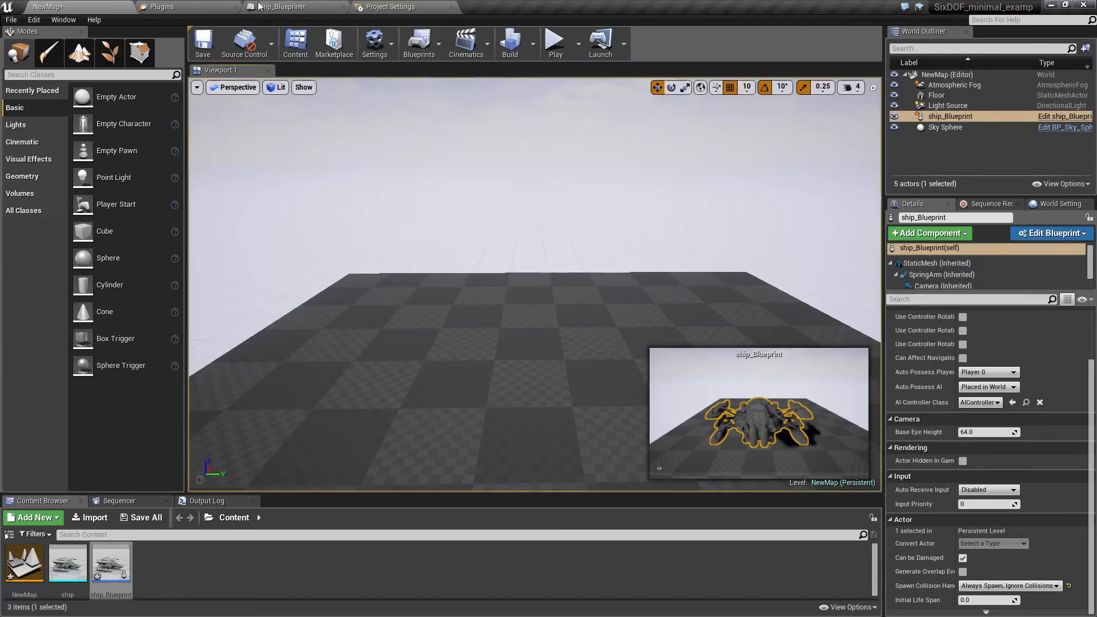
# Set the SixDOFMovement component's Movement Acceleration to Square.
pyautogui.click(258, 7)
pyautogui.click(50, 112)
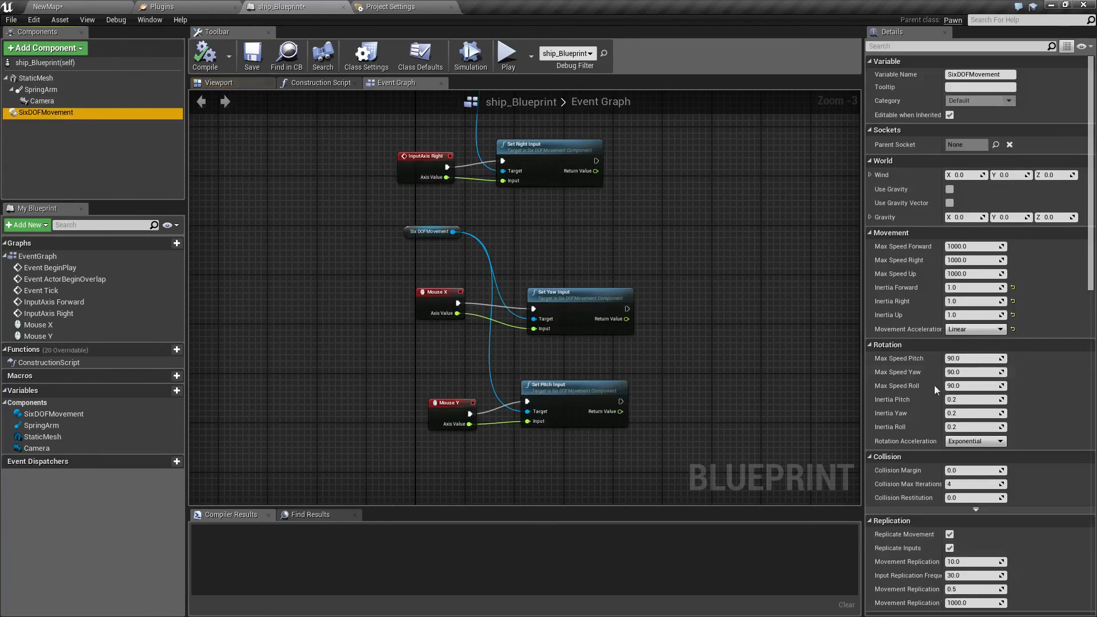
pyautogui.click(971, 329)
pyautogui.click(971, 354)
# Play test forward and backward flight with the new movement acceleration, stop the session and return to ship_Blueprint.
pyautogui.click(85, 5)
pyautogui.click(556, 41)
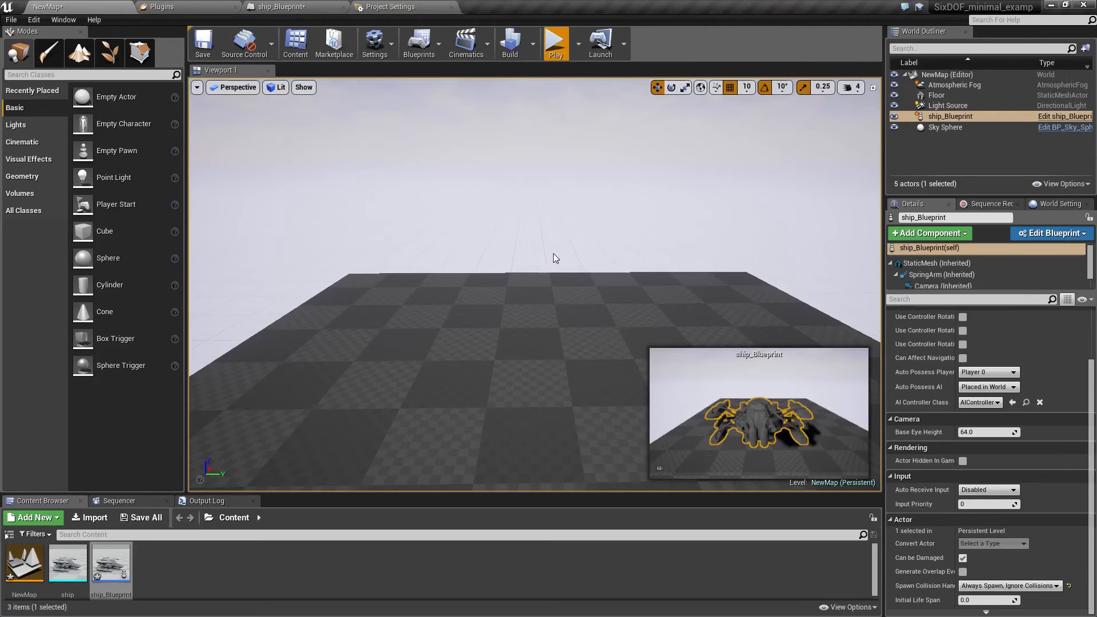
pyautogui.click(553, 252)
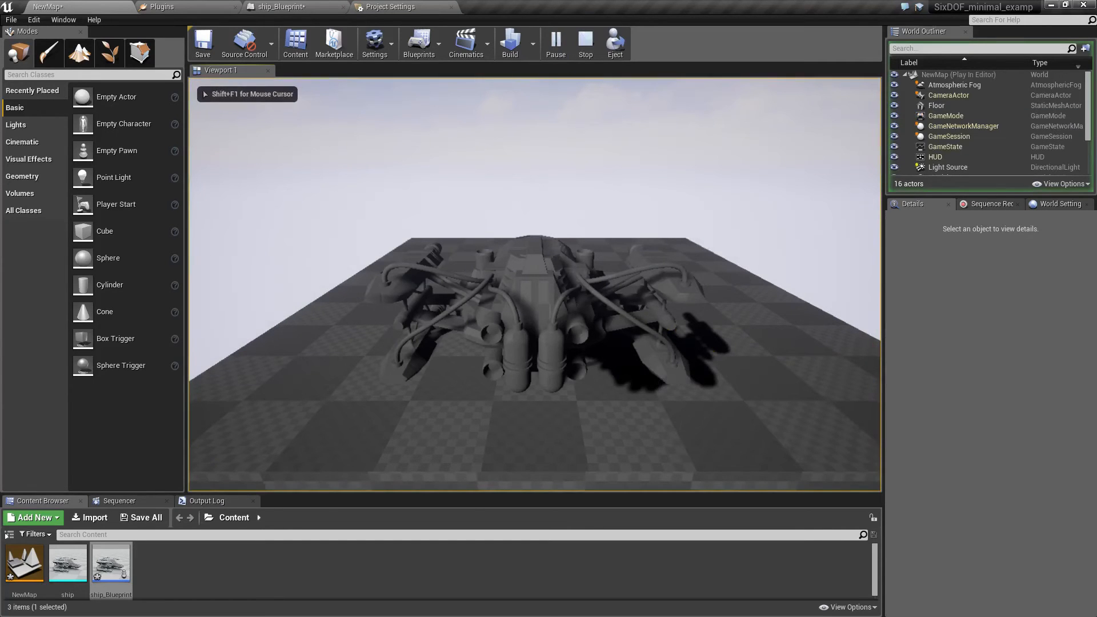
pyautogui.press('w')
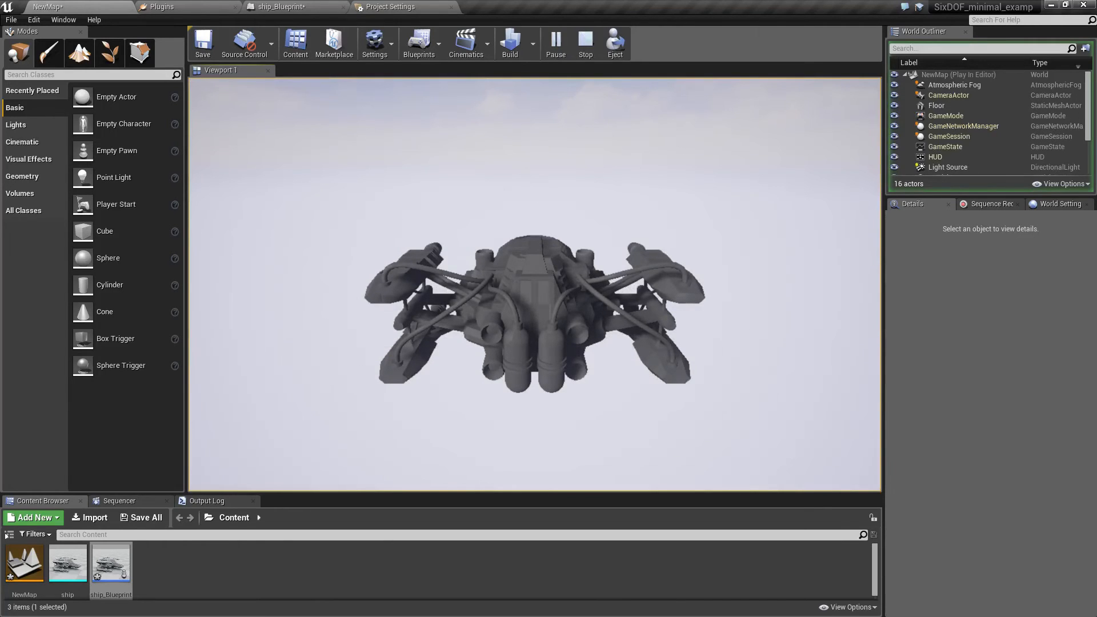
pyautogui.press('s')
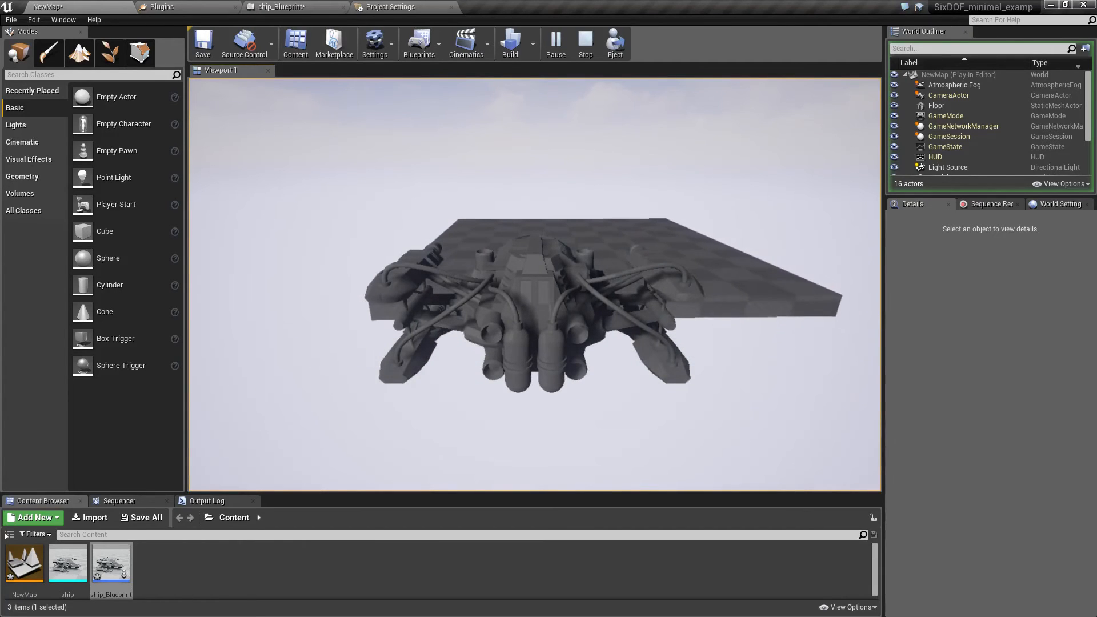
pyautogui.press('Escape')
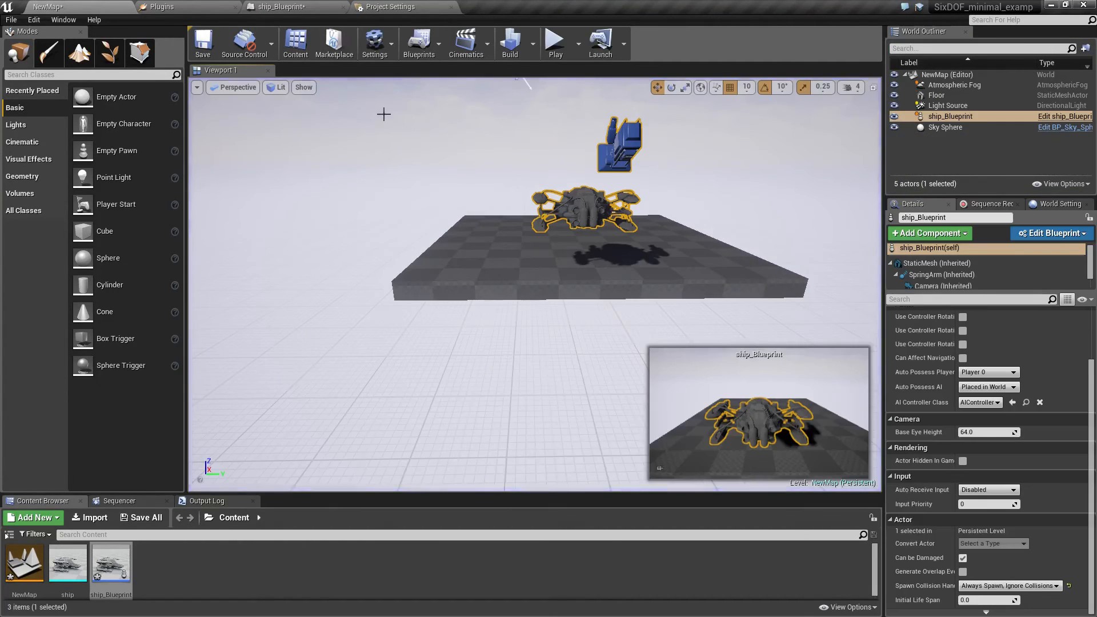
pyautogui.click(280, 8)
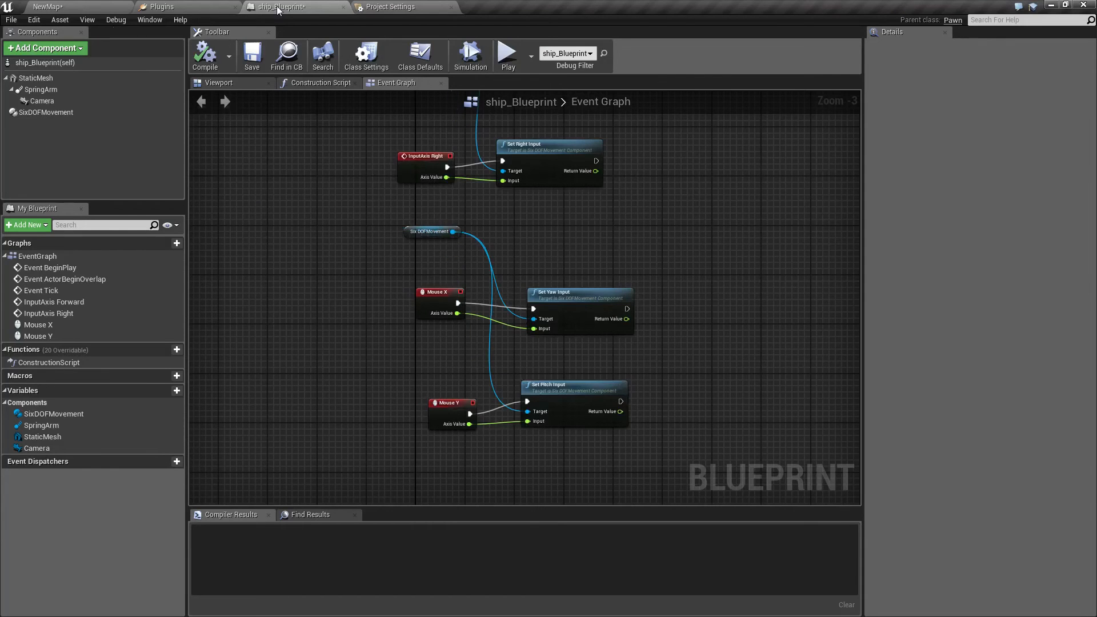
# Set the SixDOFMovement component's Movement Acceleration to Frictionless and compile ship_Blueprint.
pyautogui.click(46, 112)
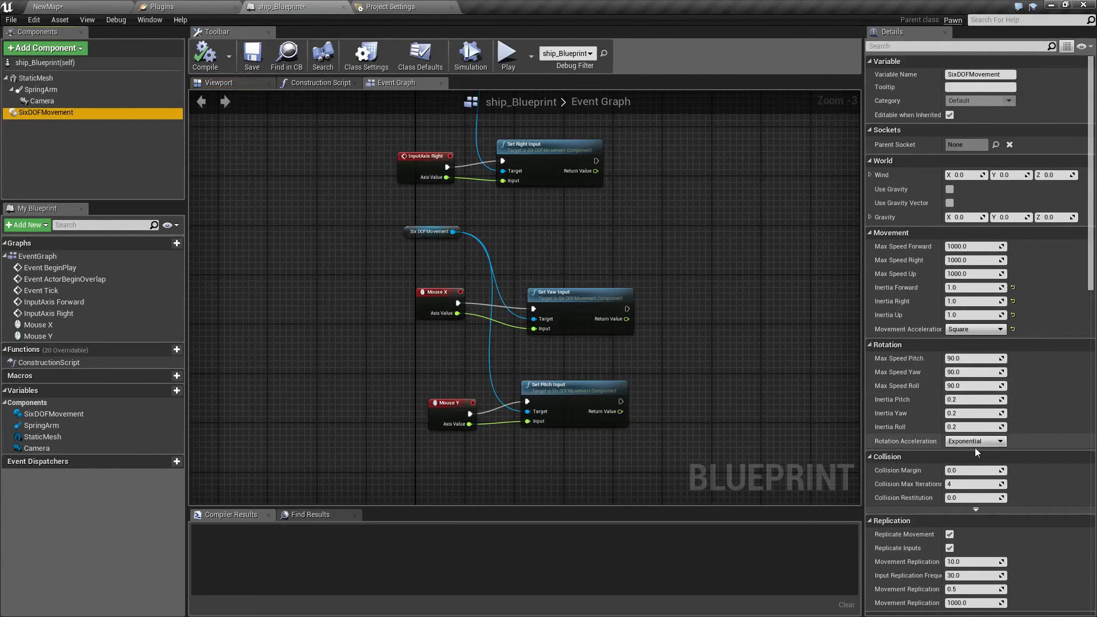
pyautogui.click(985, 331)
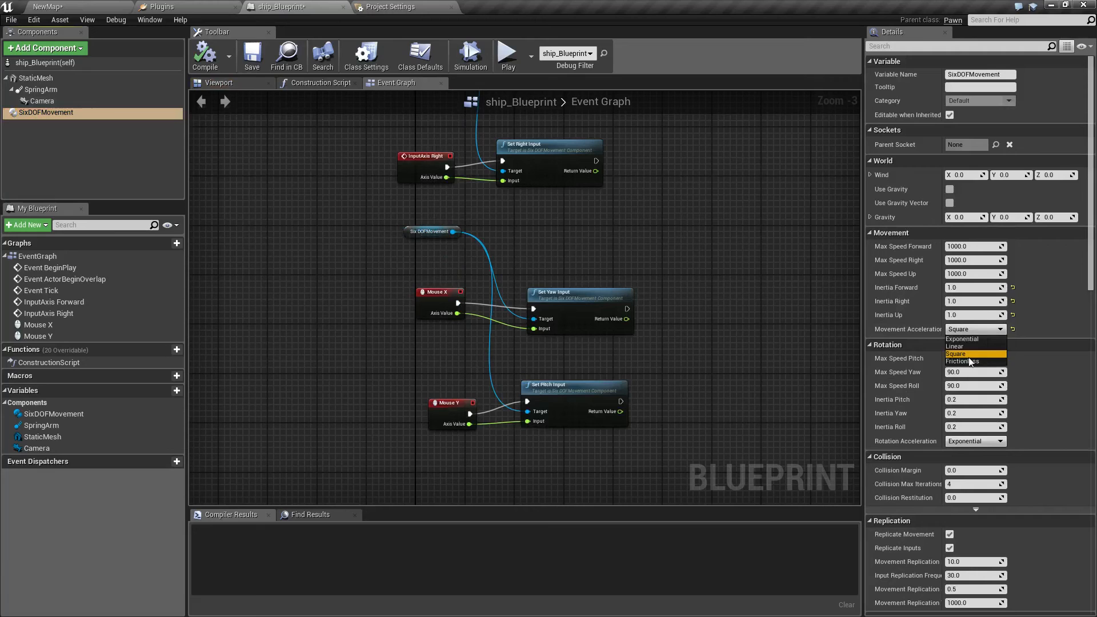
pyautogui.click(968, 355)
pyautogui.click(975, 329)
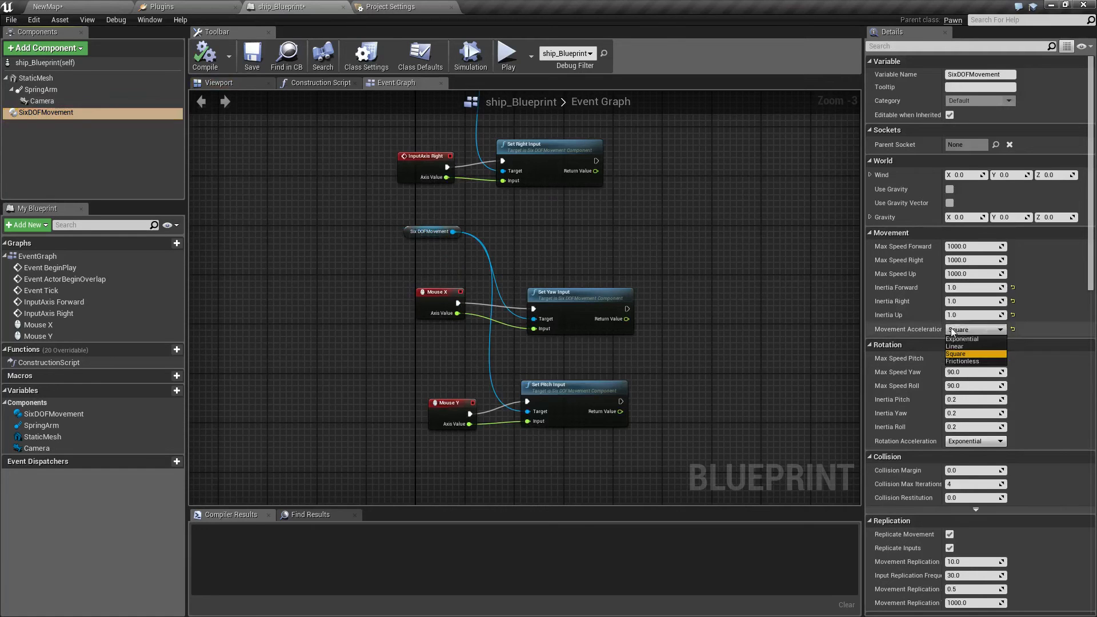
pyautogui.click(968, 363)
pyautogui.click(206, 56)
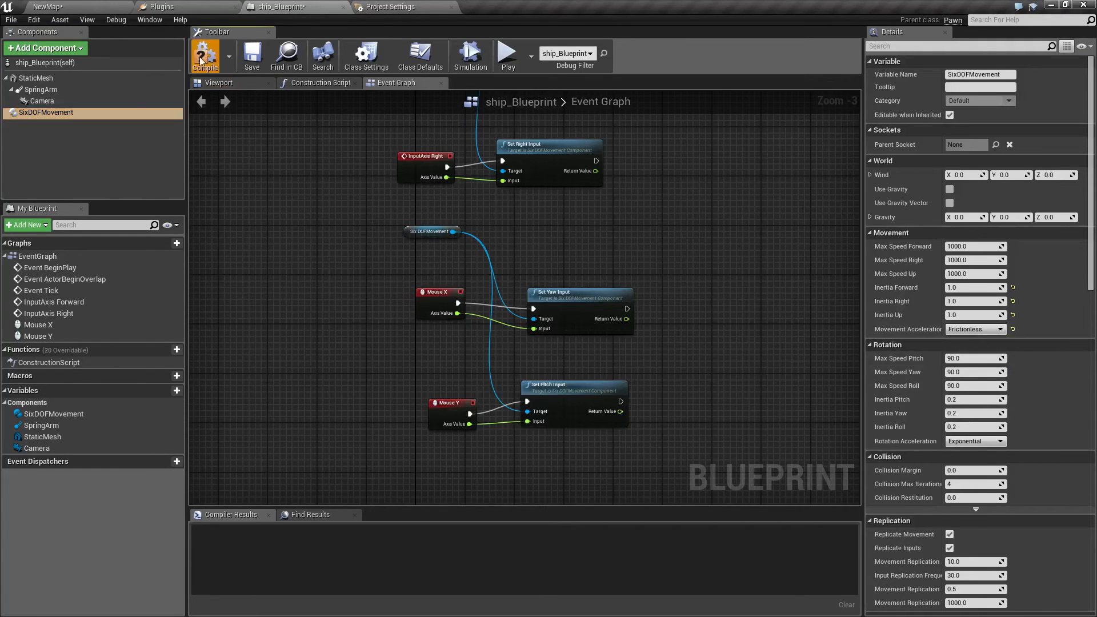
# Play test the ship's flight with frictionless movement, stop the session and return to ship_Blueprint.
pyautogui.click(90, 7)
pyautogui.click(555, 46)
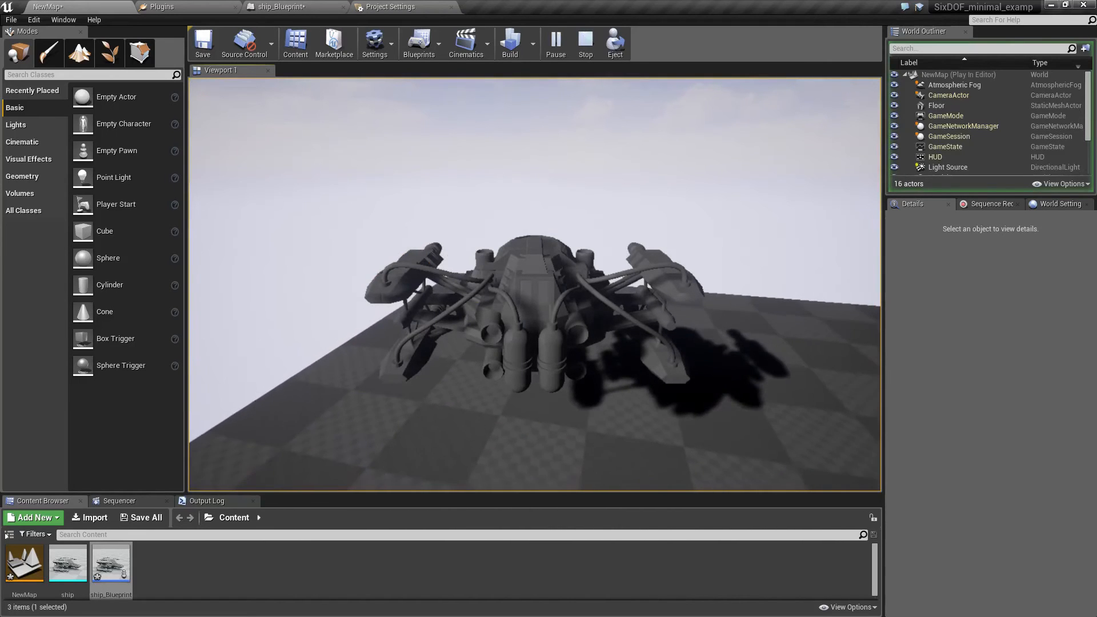
pyautogui.press('Escape')
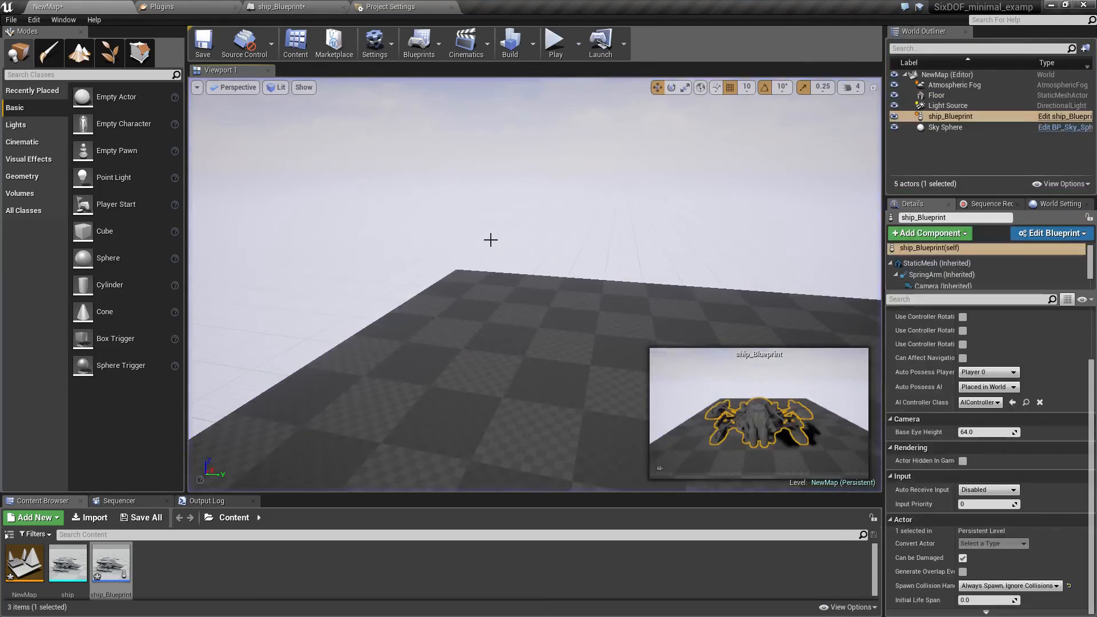
pyautogui.click(273, 8)
# Set the SixDOFMovement component's Rotation Acceleration to Frictionless.
pyautogui.click(73, 112)
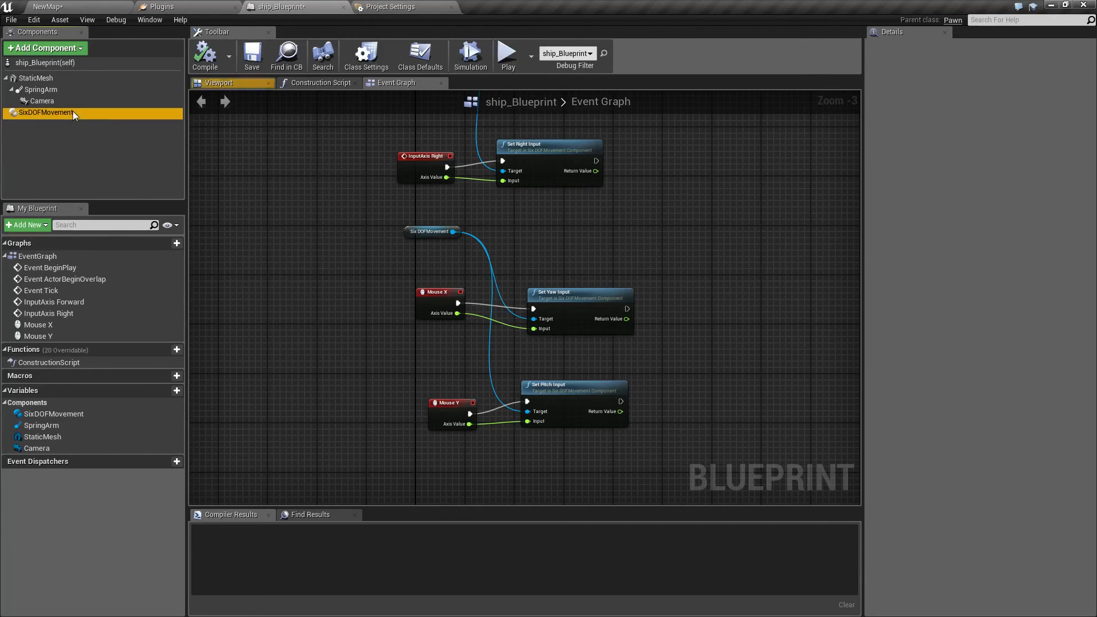
pyautogui.click(968, 441)
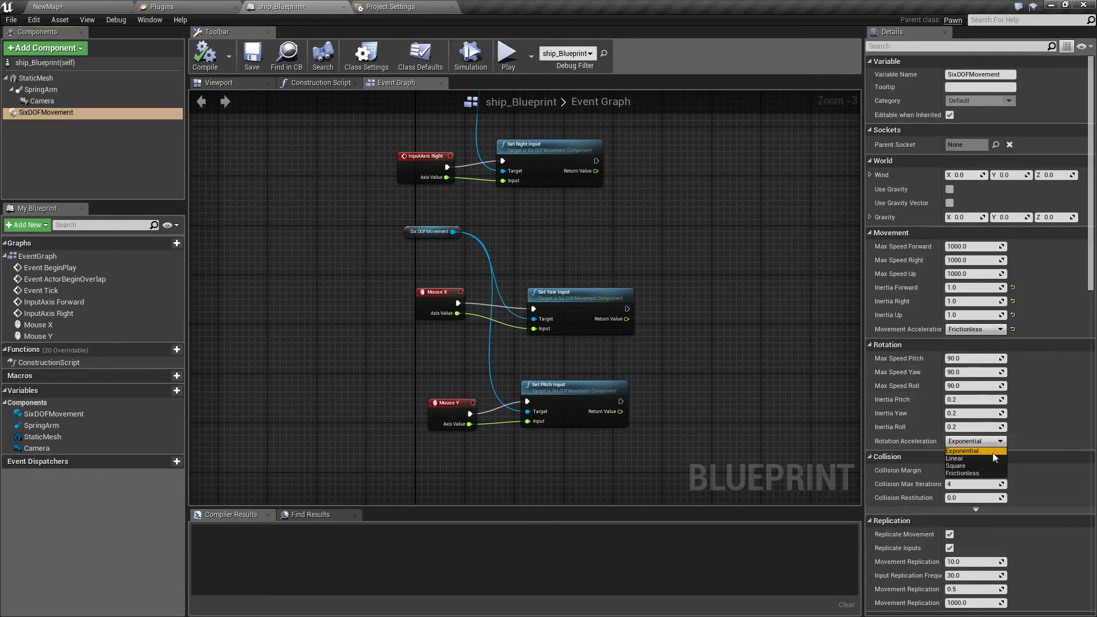
pyautogui.click(971, 472)
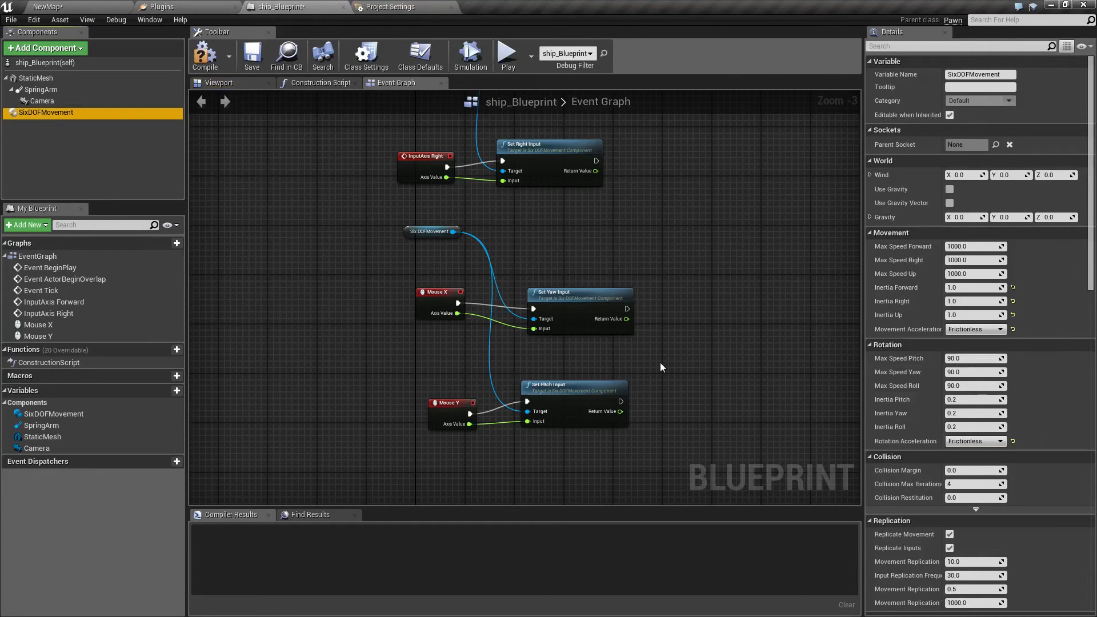
# Play test turning the ship with frictionless rotation, stop the session and return to ship_Blueprint.
pyautogui.click(84, 6)
pyautogui.click(557, 46)
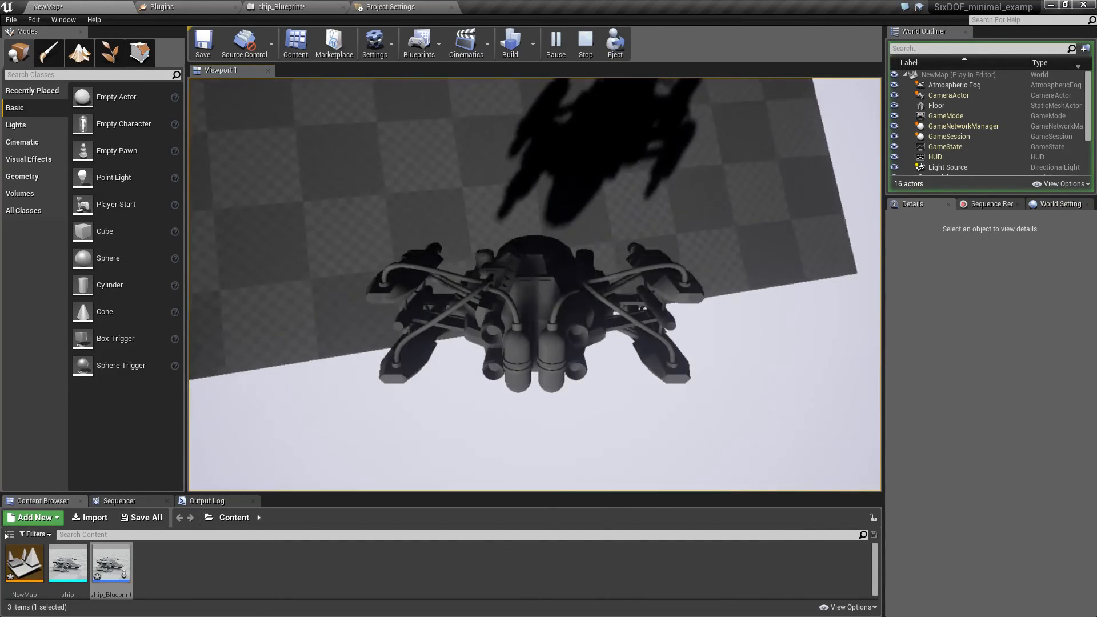
pyautogui.press('Escape')
pyautogui.click(273, 6)
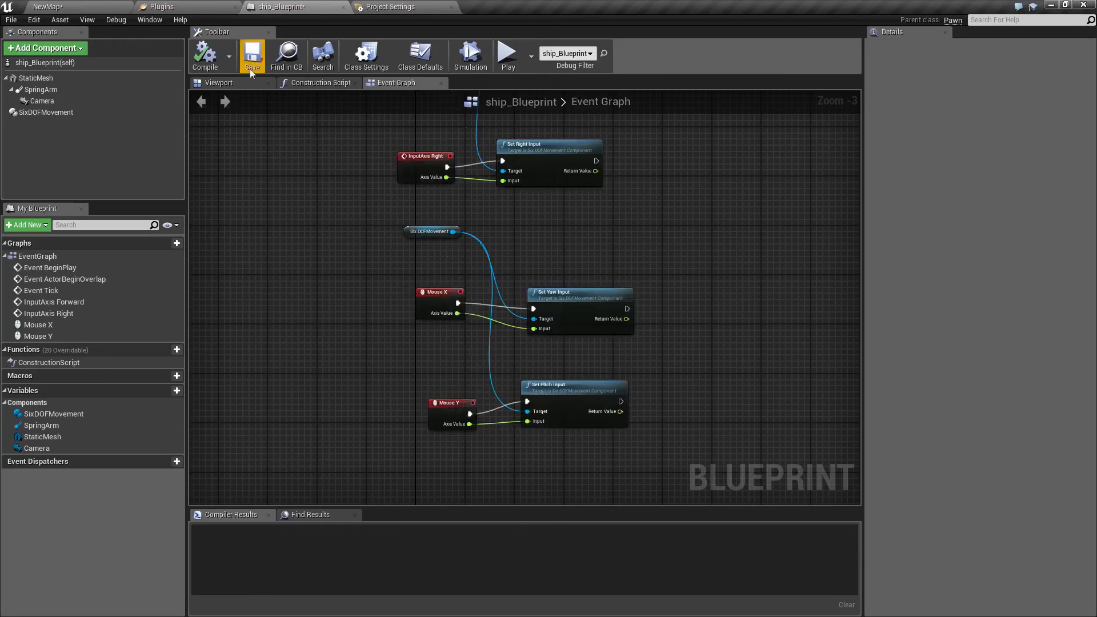
# Enable Use Gravity on the SixDOFMovement component and play test the ship, stopping the session from ship_Blueprint.
pyautogui.click(43, 115)
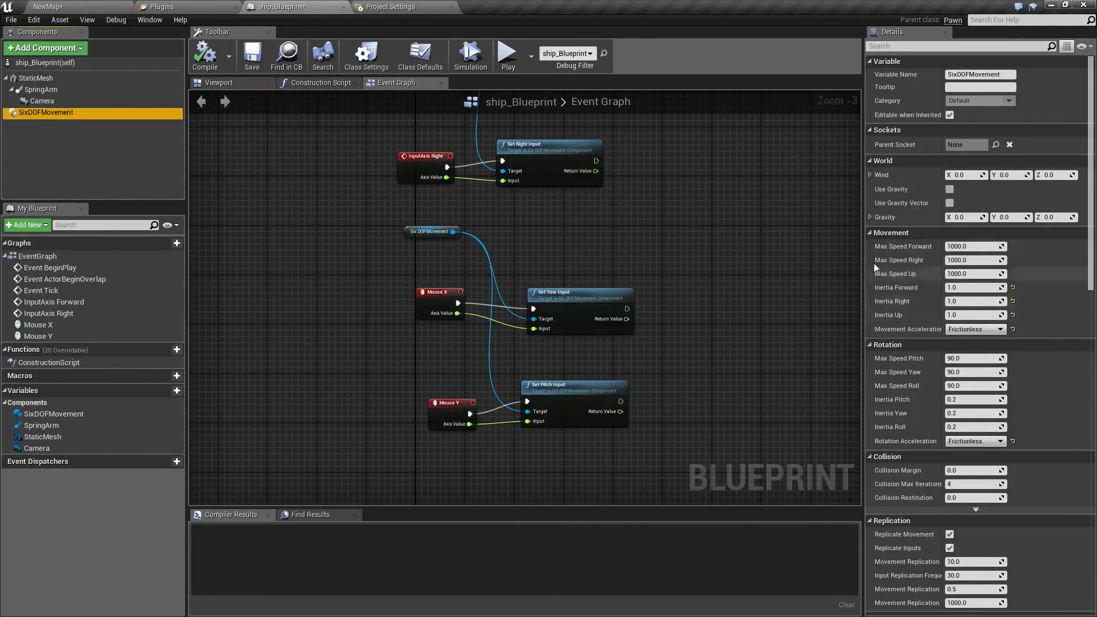
pyautogui.click(948, 190)
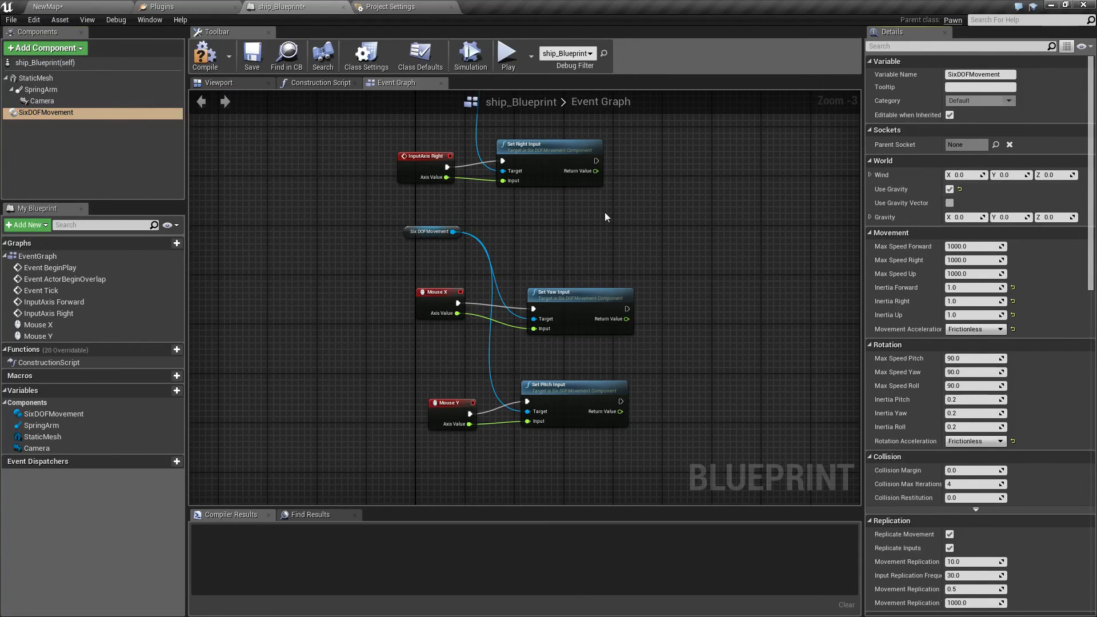
pyautogui.click(43, 5)
pyautogui.click(554, 43)
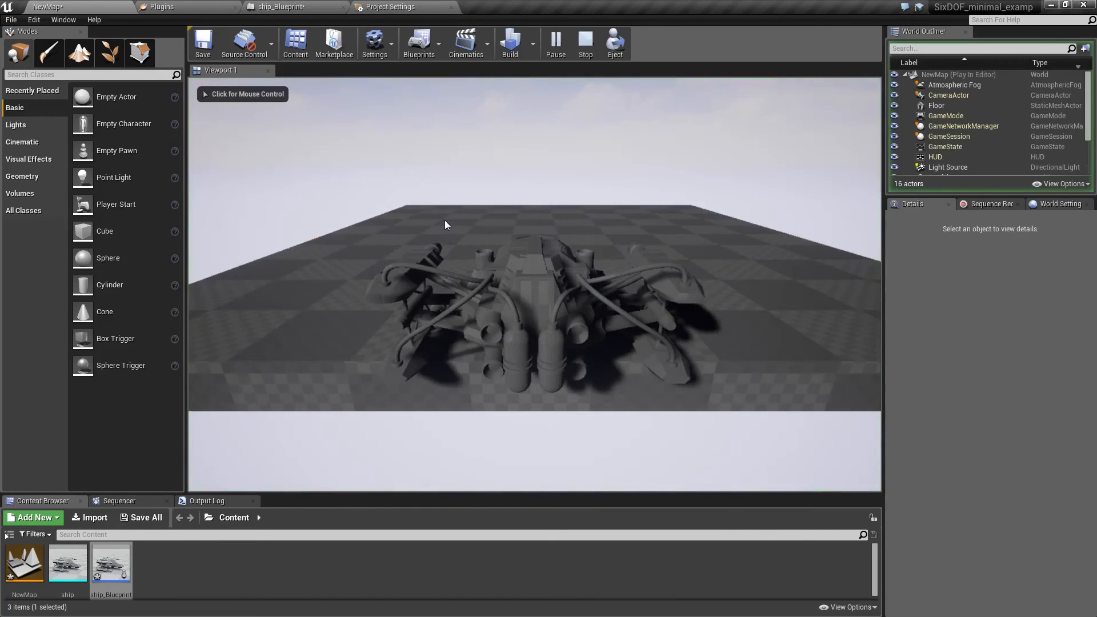
pyautogui.click(394, 7)
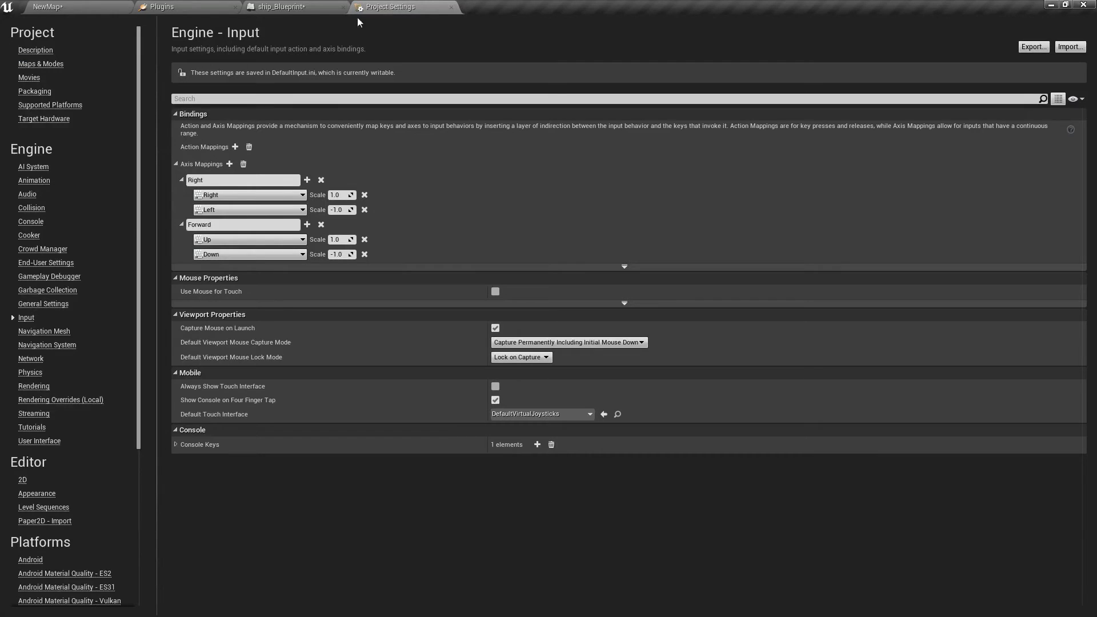
pyautogui.click(265, 6)
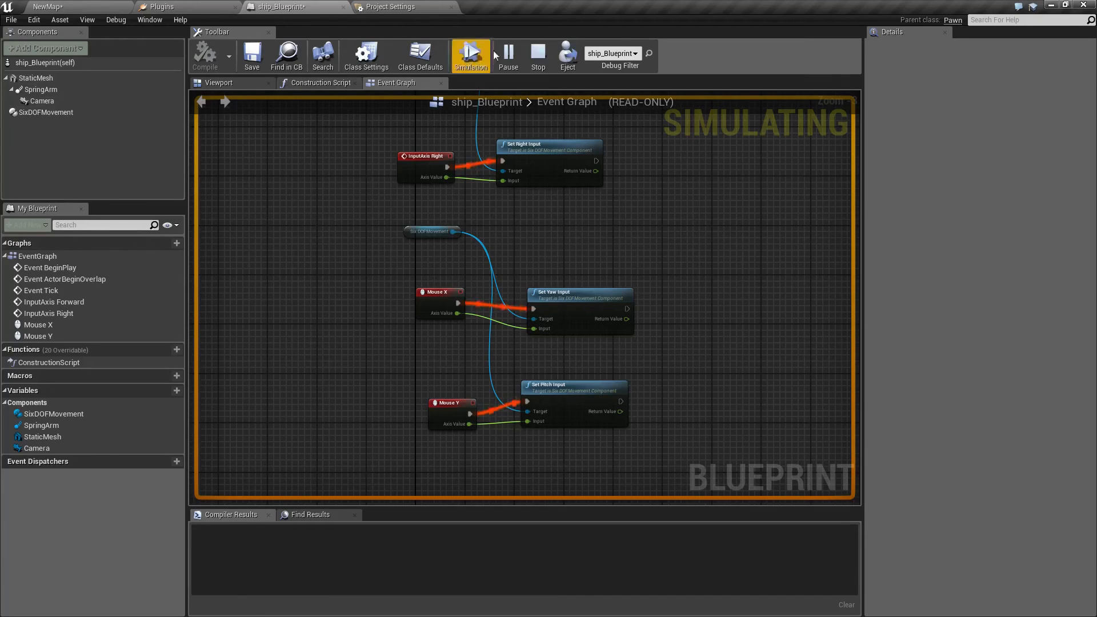
pyautogui.press('Escape')
# Enable Use Gravity Vector on the SixDOFMovement component, set Gravity Y to 980 and compile ship_Blueprint.
pyautogui.click(53, 112)
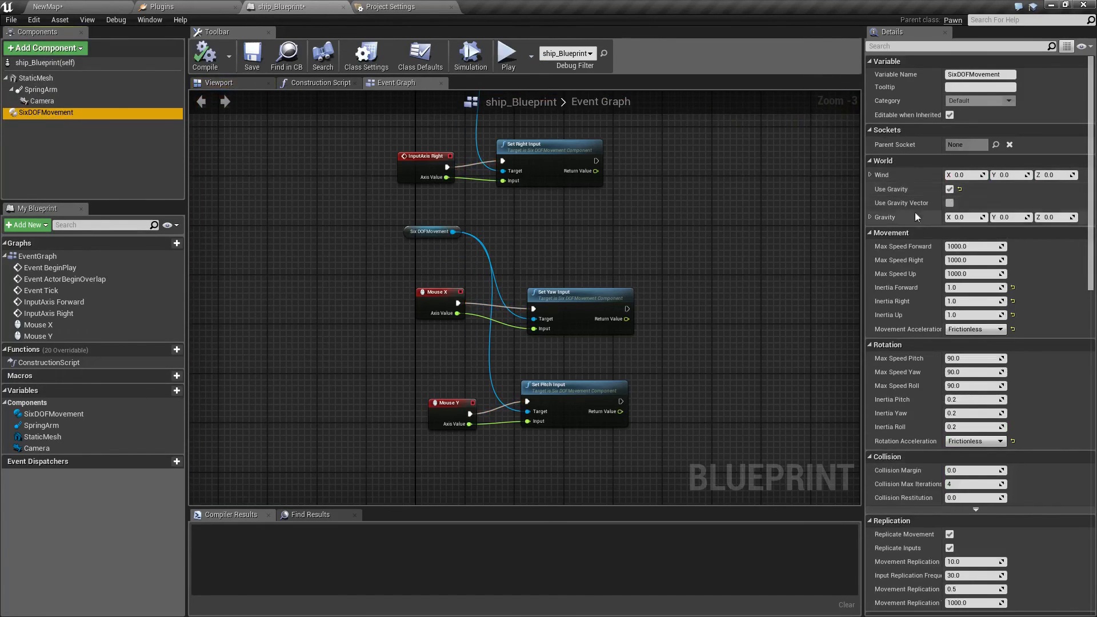
pyautogui.click(949, 204)
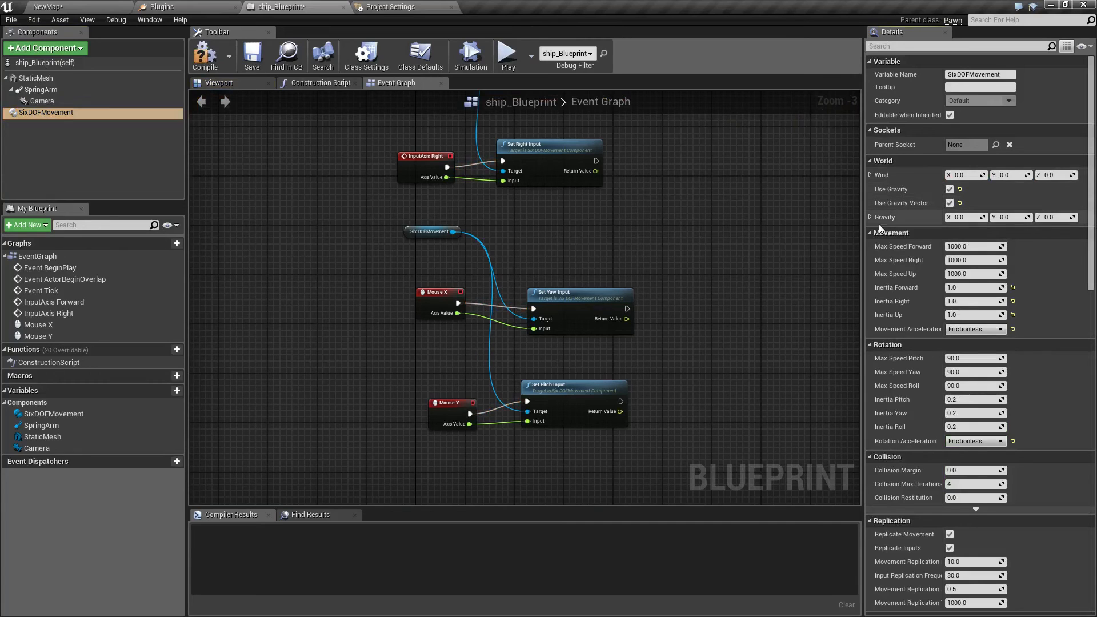
pyautogui.click(869, 217)
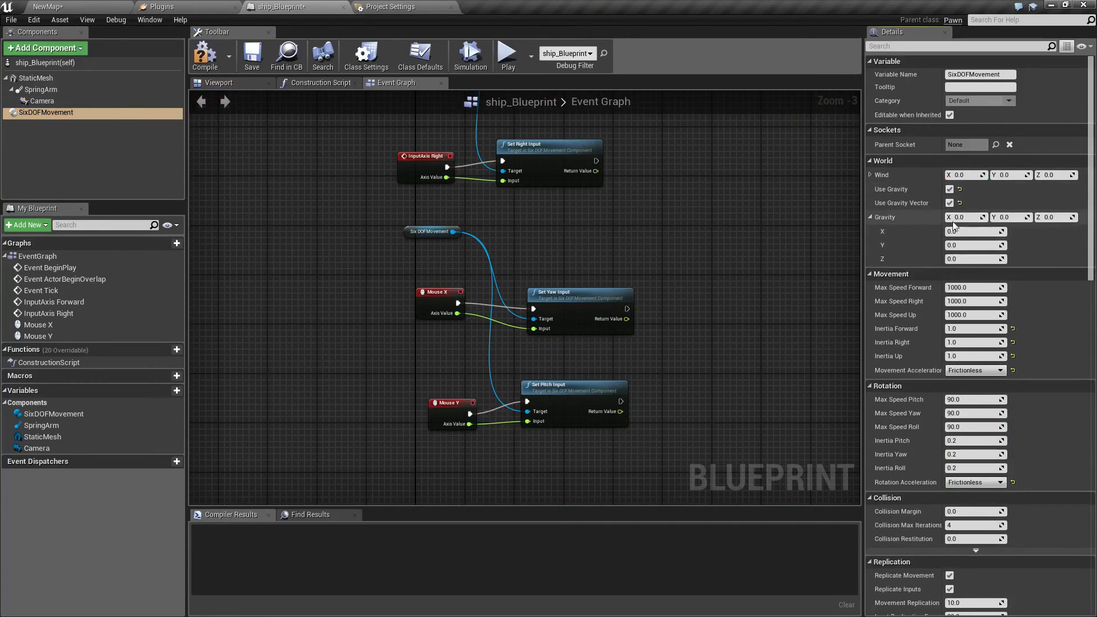
pyautogui.click(1001, 217)
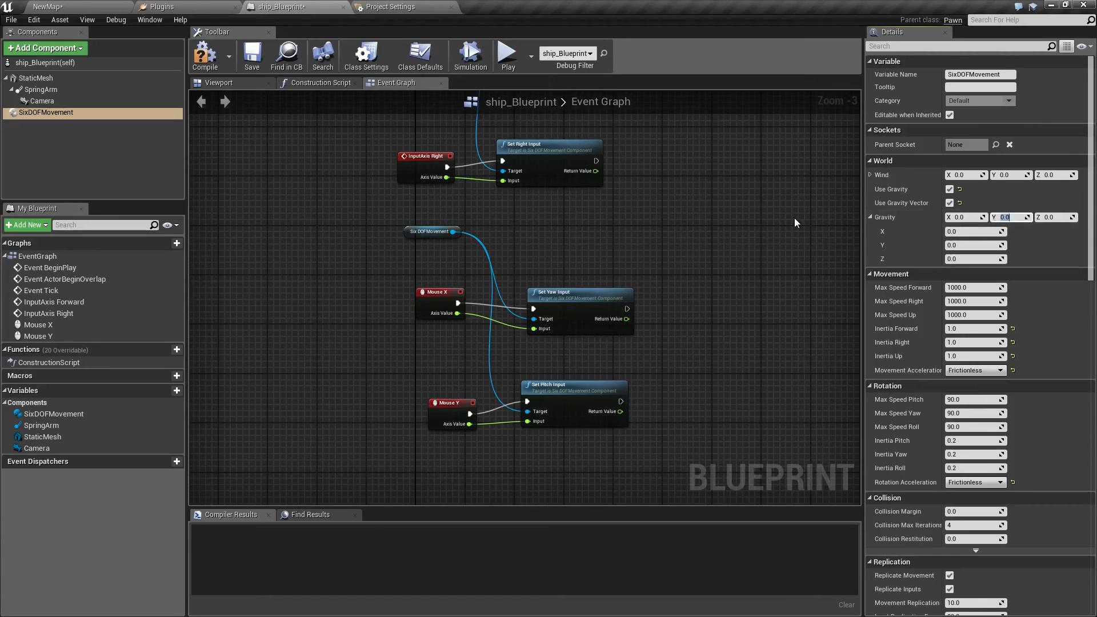
pyautogui.write('980')
pyautogui.press('Return')
pyautogui.click(208, 52)
# Play test the ship under the custom gravity vector, stop the session and return to ship_Blueprint.
pyautogui.click(74, 8)
pyautogui.click(557, 43)
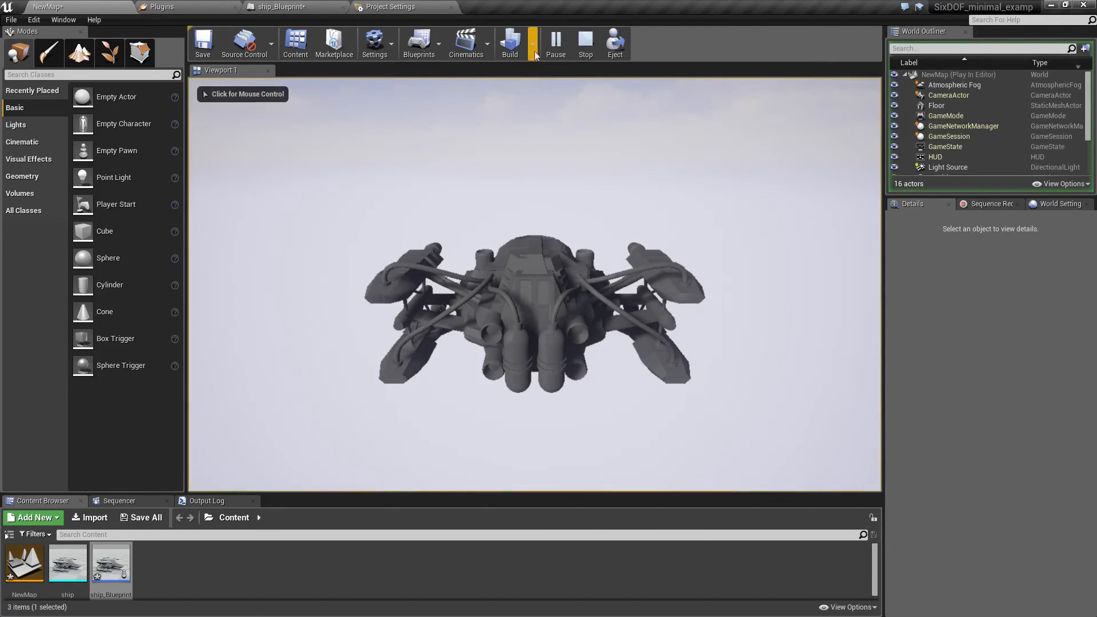
pyautogui.click(581, 46)
pyautogui.click(304, 2)
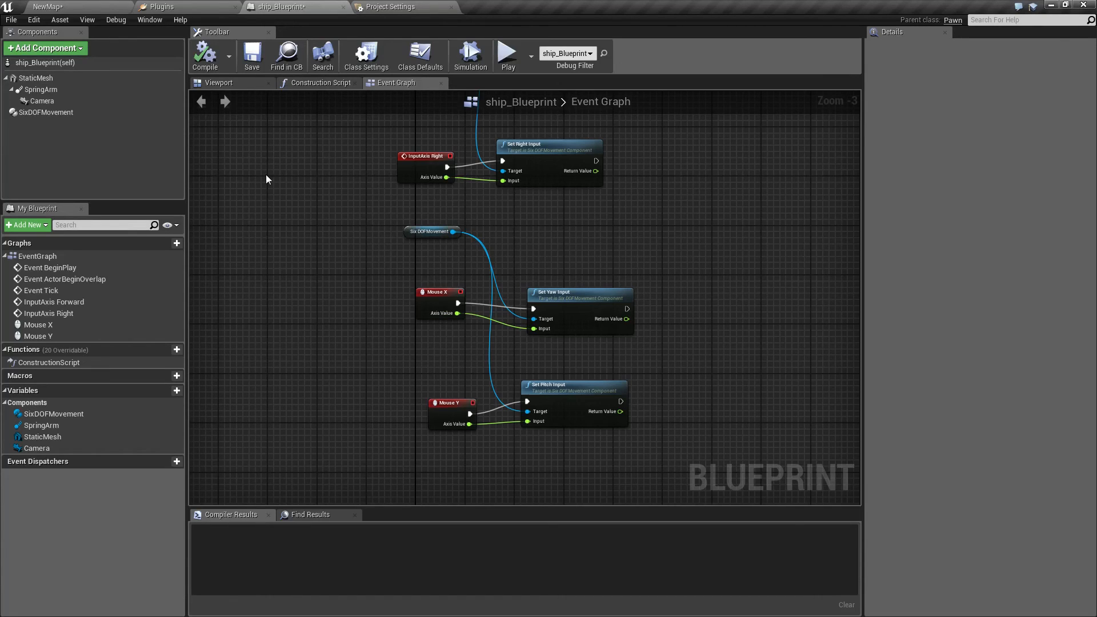
# Reset the SixDOFMovement component's Movement Acceleration to Exponential and review its collision, replication and input settings.
pyautogui.click(88, 112)
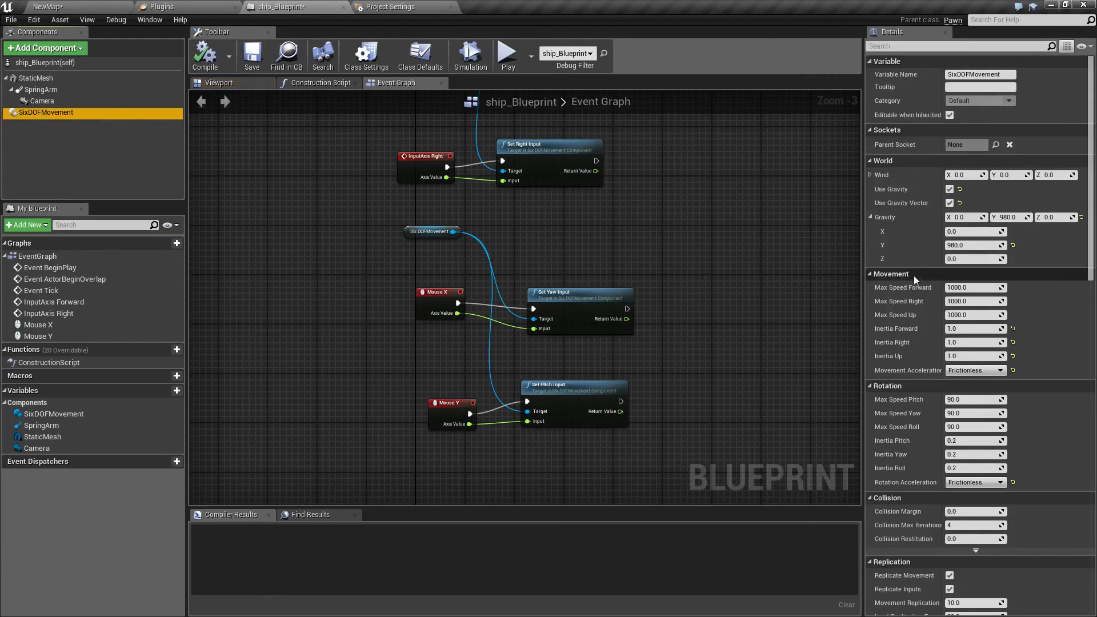
pyautogui.click(1014, 371)
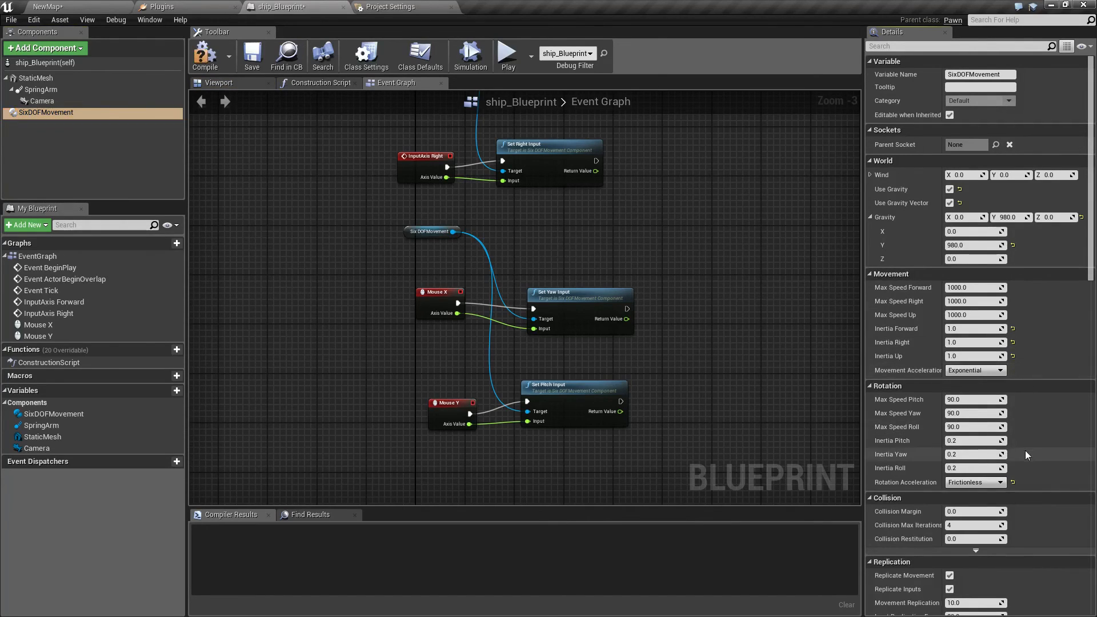
pyautogui.click(506, 55)
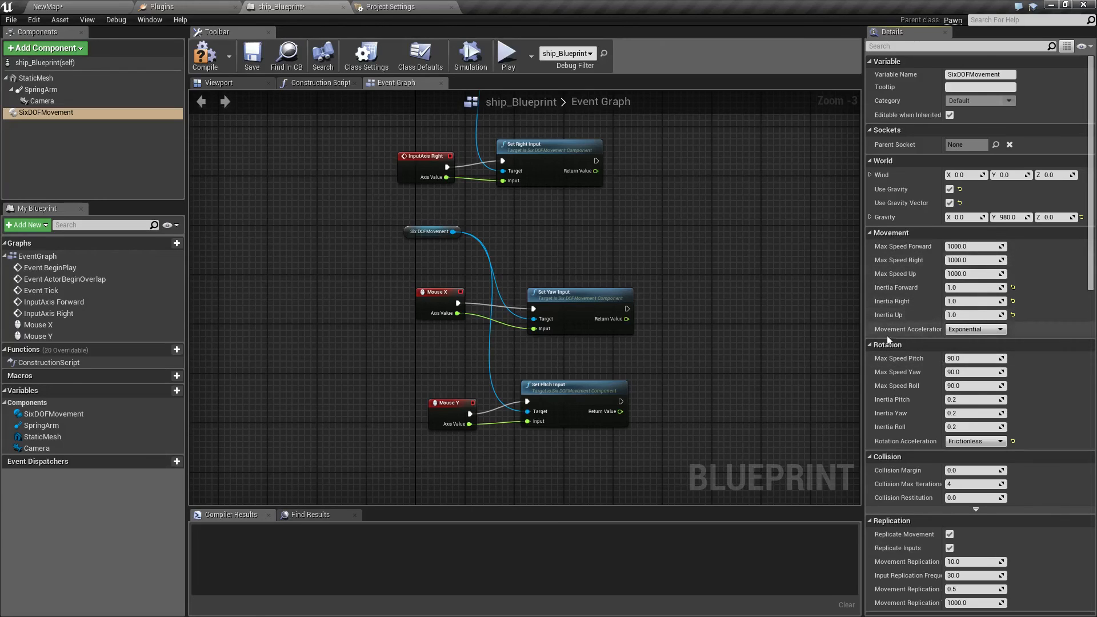
pyautogui.scroll(-2, 886, 323)
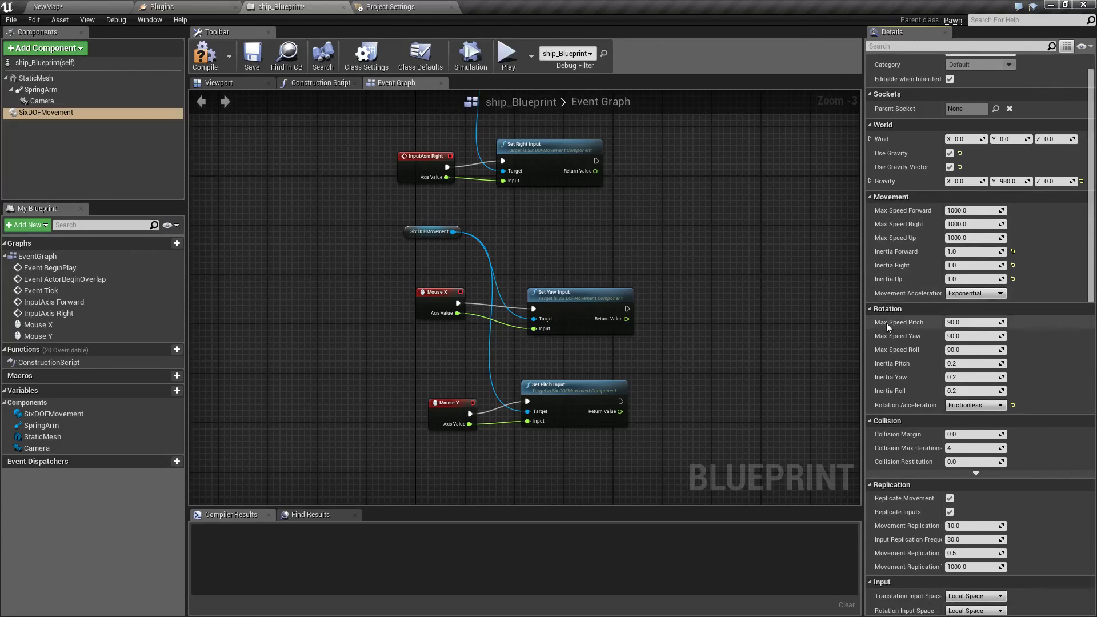
pyautogui.scroll(-2, 879, 348)
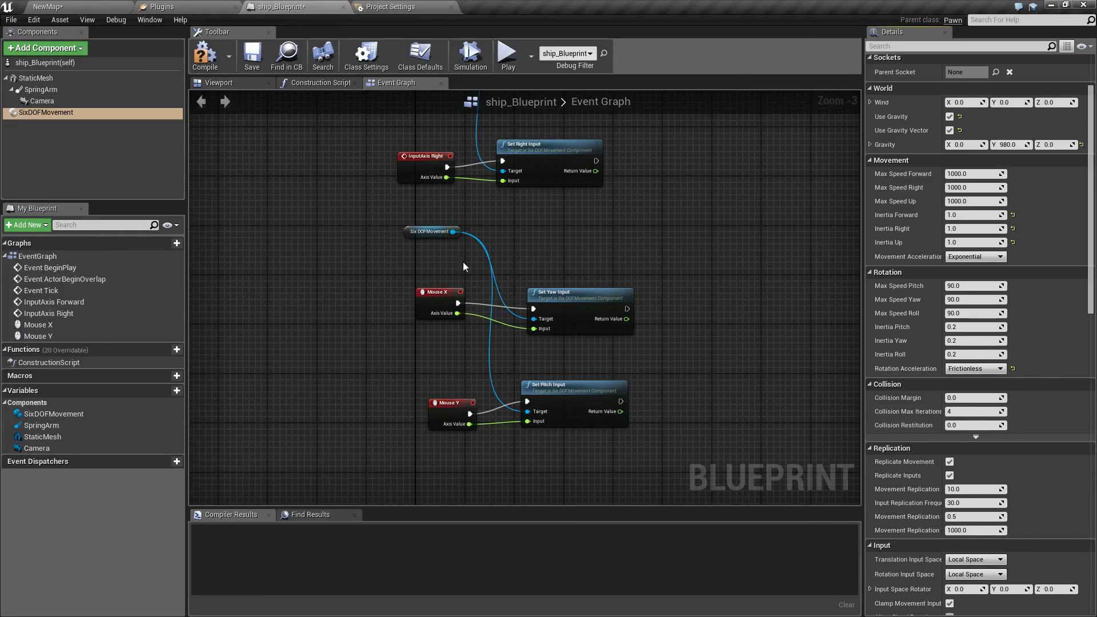
# Play test the ship with exponential movement acceleration under the gravity vector, stop and return to ship_Blueprint.
pyautogui.click(74, 7)
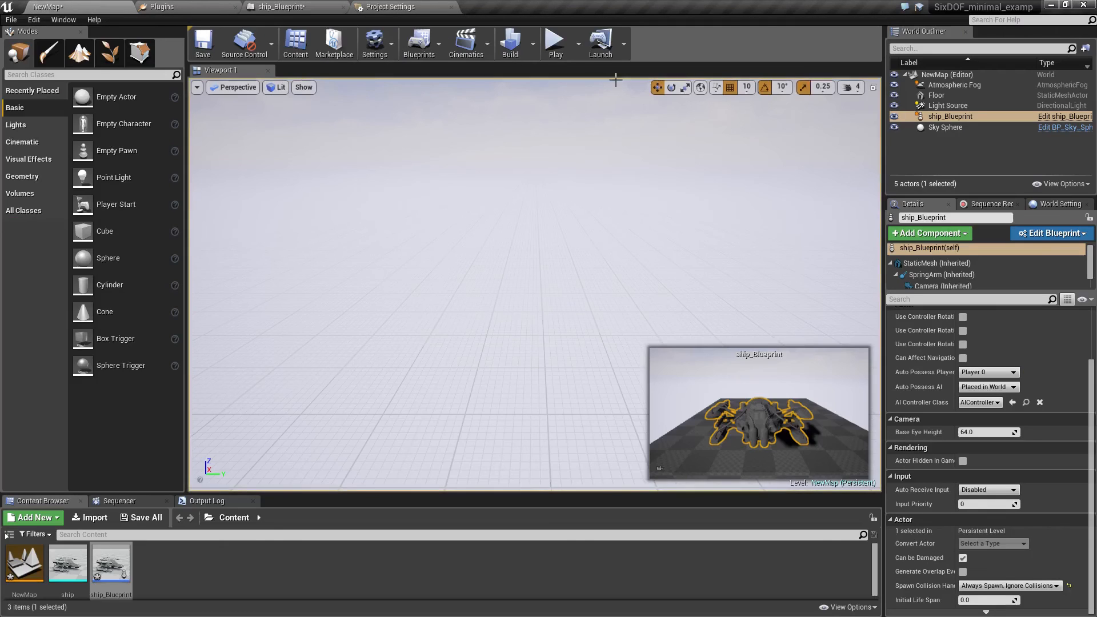
pyautogui.click(557, 45)
pyautogui.press('Escape')
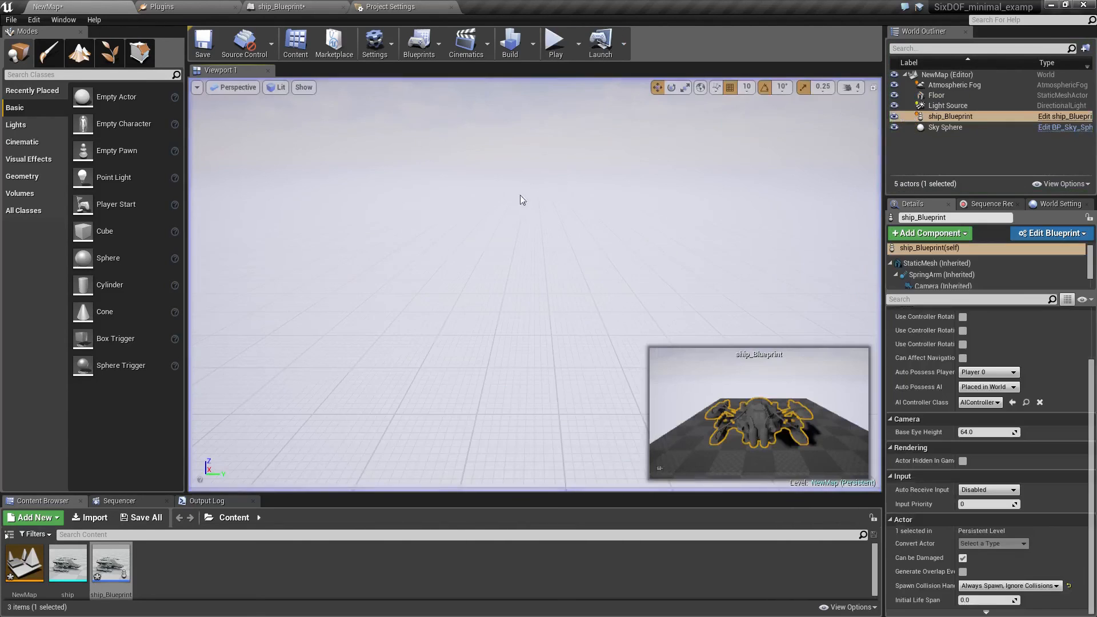
pyautogui.click(286, 7)
# Disable Use Gravity and Use Gravity Vector on the SixDOFMovement component.
pyautogui.click(97, 113)
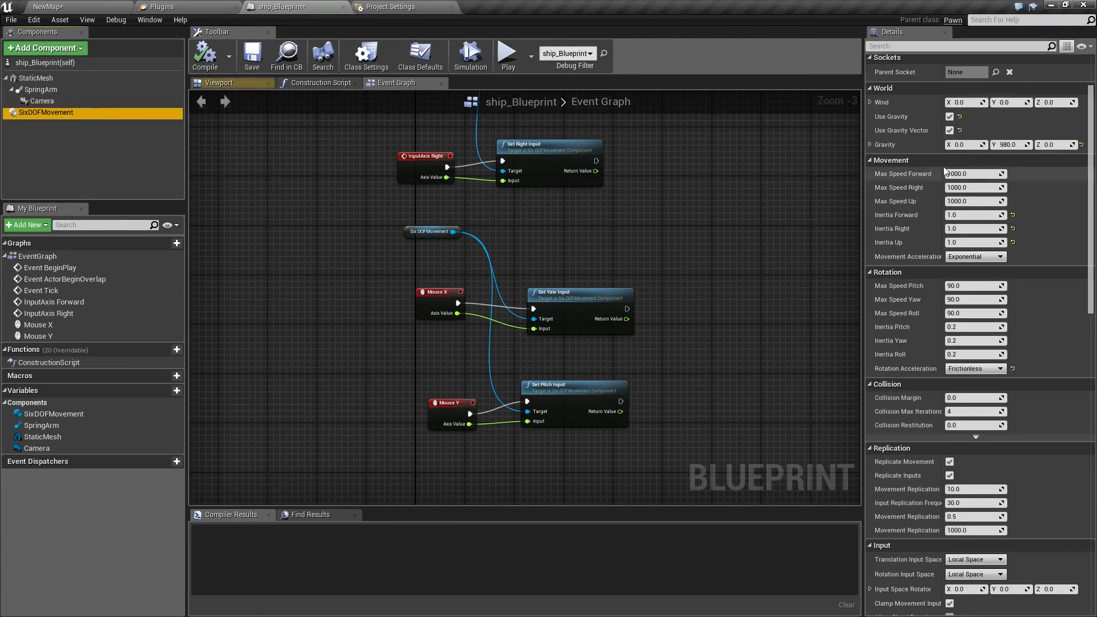
pyautogui.scroll(3, 1010, 205)
pyautogui.click(950, 189)
pyautogui.click(950, 203)
# Play test the ship without gravity in a standalone game preview, ending the session when done.
pyautogui.click(508, 54)
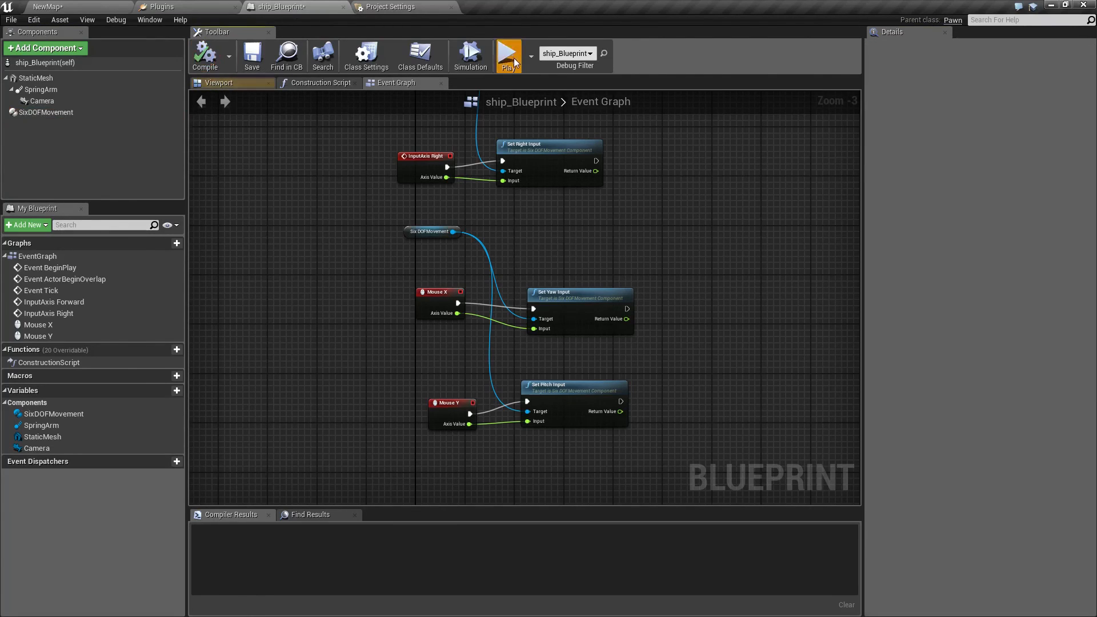
pyautogui.click(502, 169)
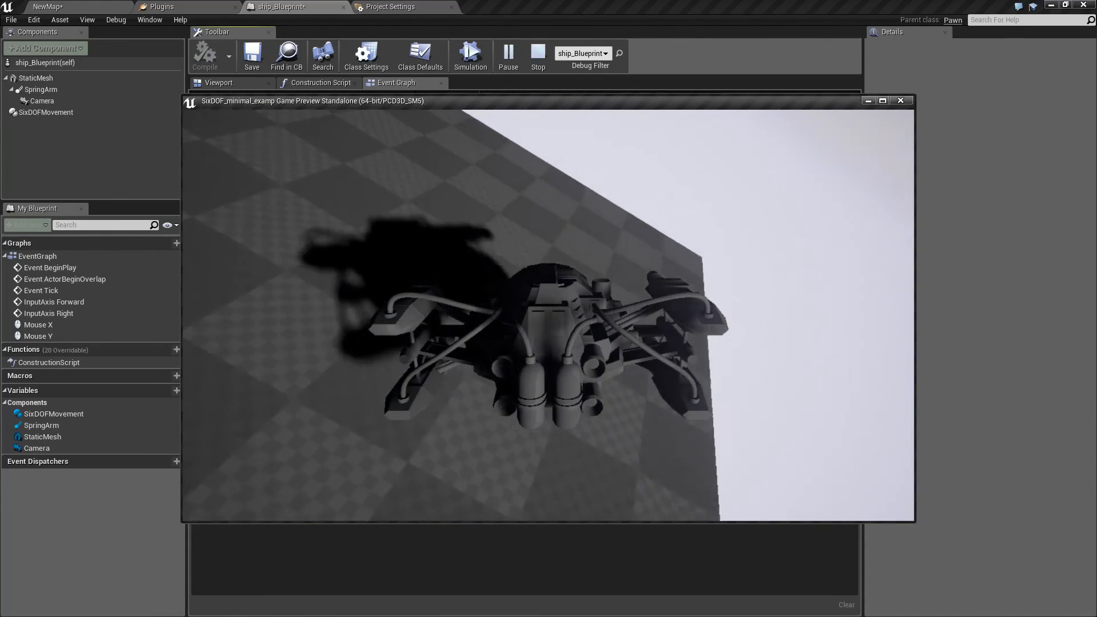
pyautogui.press('Escape')
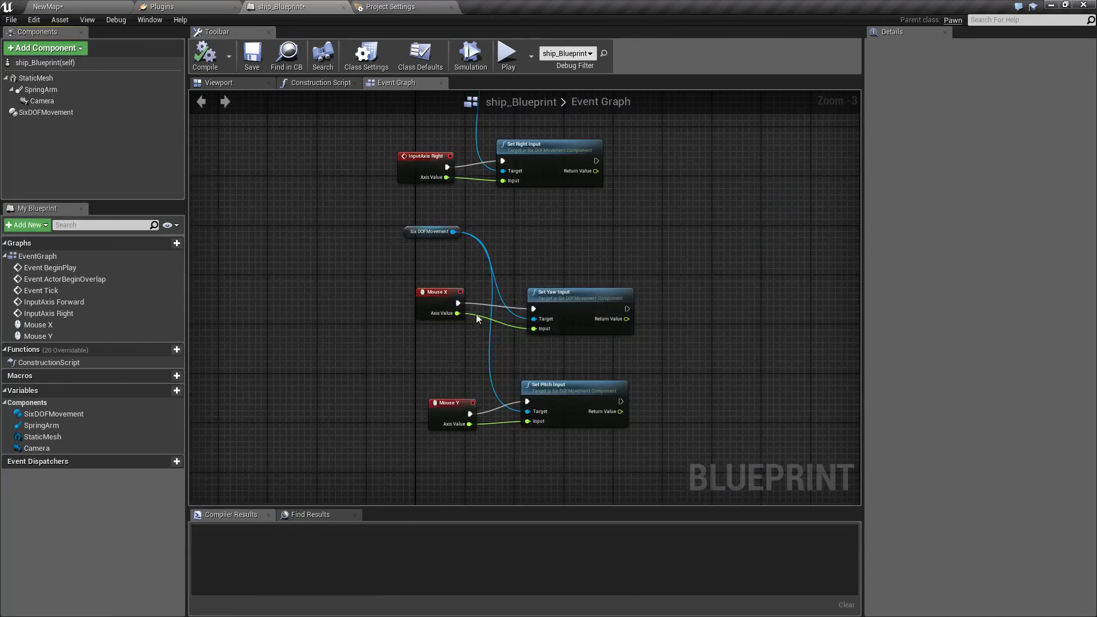
# Examine the ship's StaticMesh component settings down to its Physics and Collision properties.
pyautogui.click(63, 112)
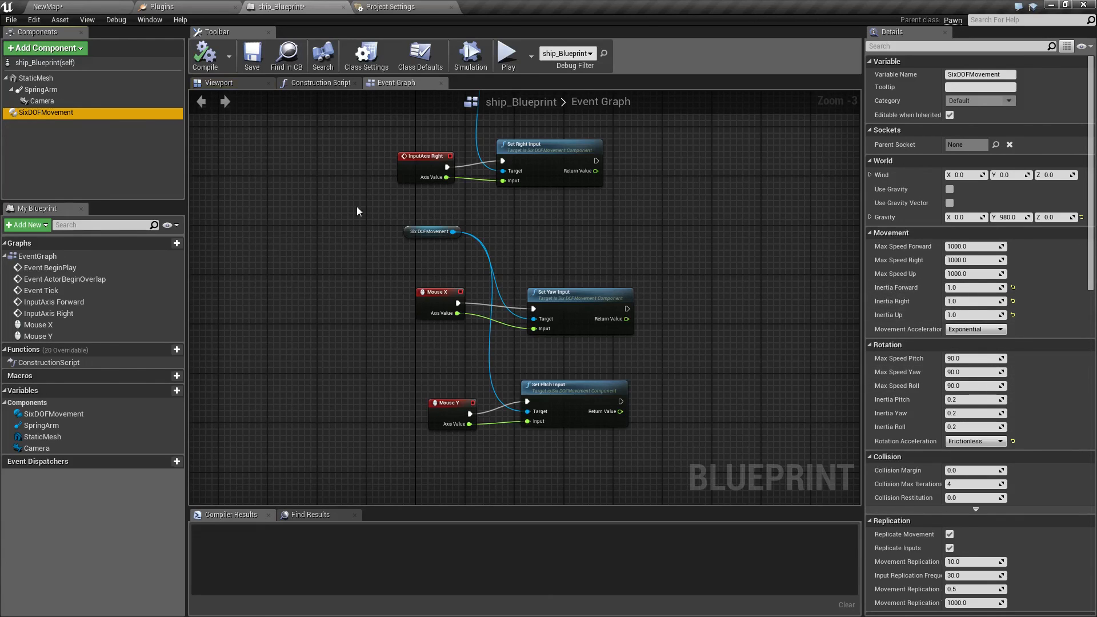
pyautogui.click(40, 80)
pyautogui.scroll(-5, 927, 281)
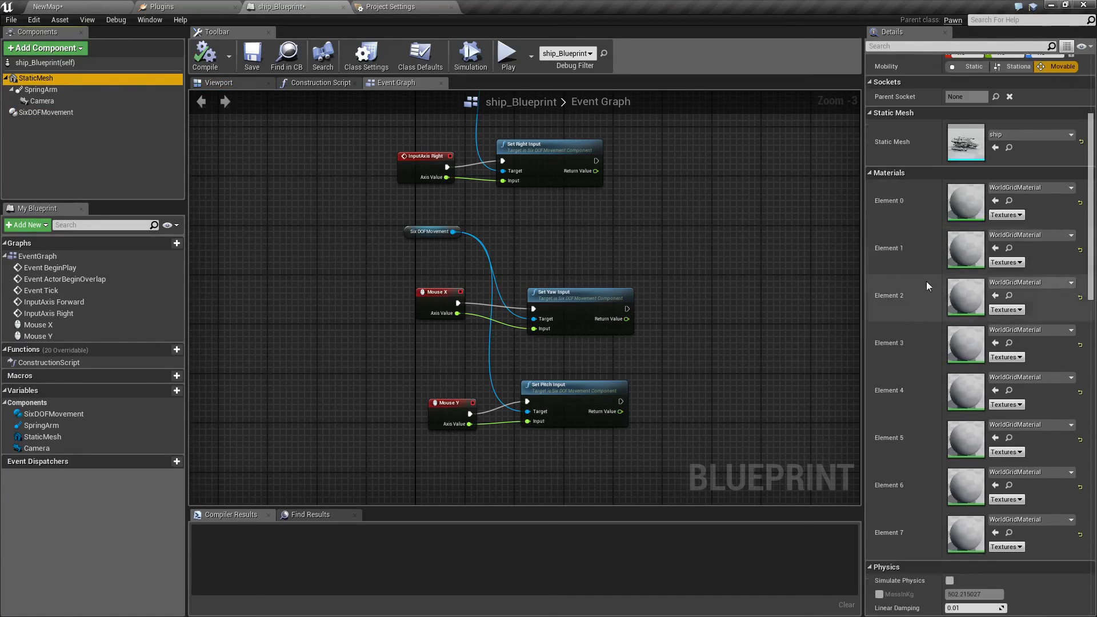
pyautogui.scroll(-2, 896, 286)
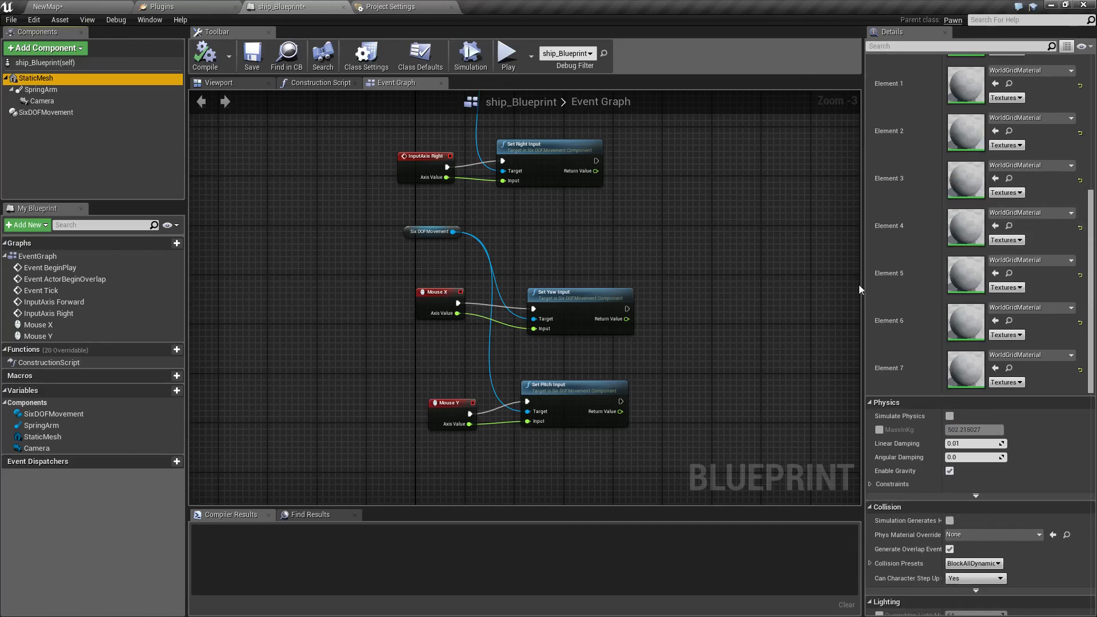
# Enable Simulate Physics and disable Enable Gravity in the ship's StaticMesh physics settings.
pyautogui.click(949, 416)
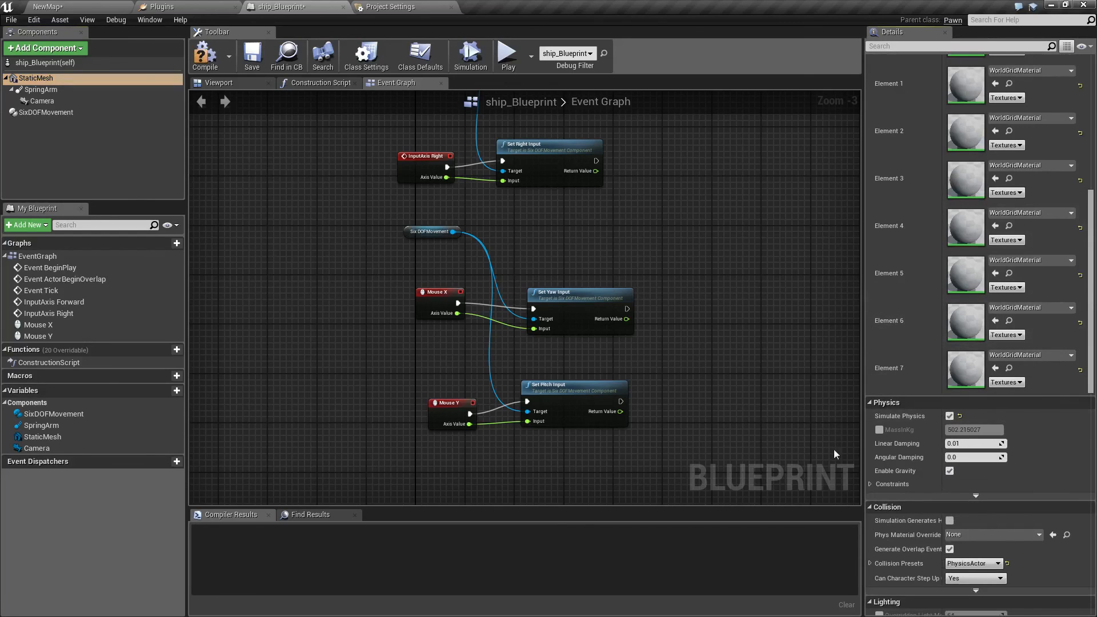
pyautogui.click(70, 114)
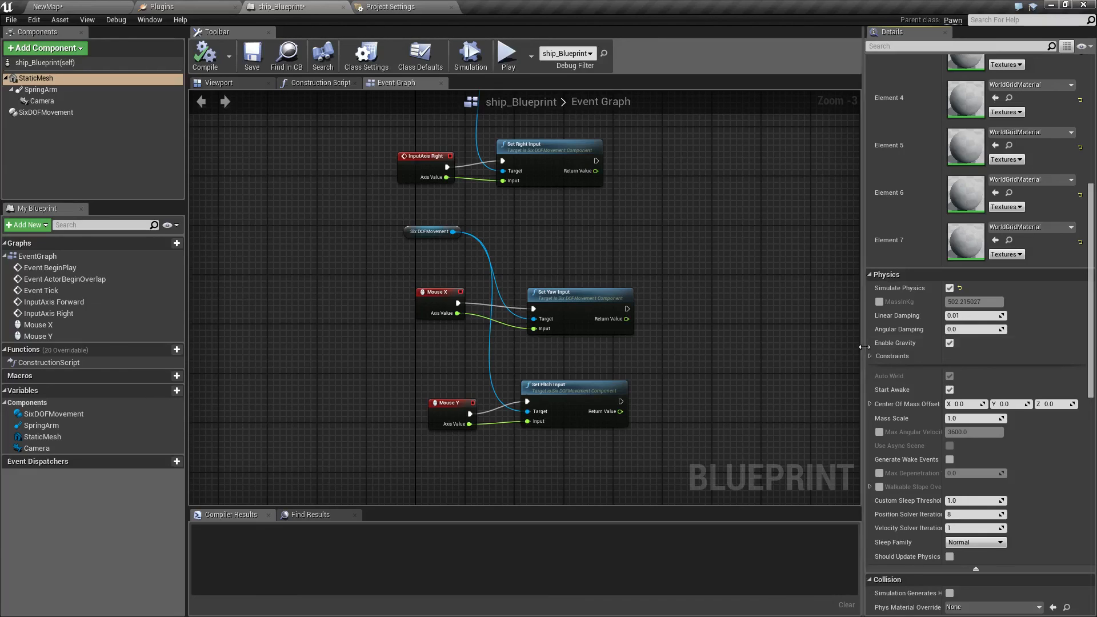
pyautogui.click(949, 343)
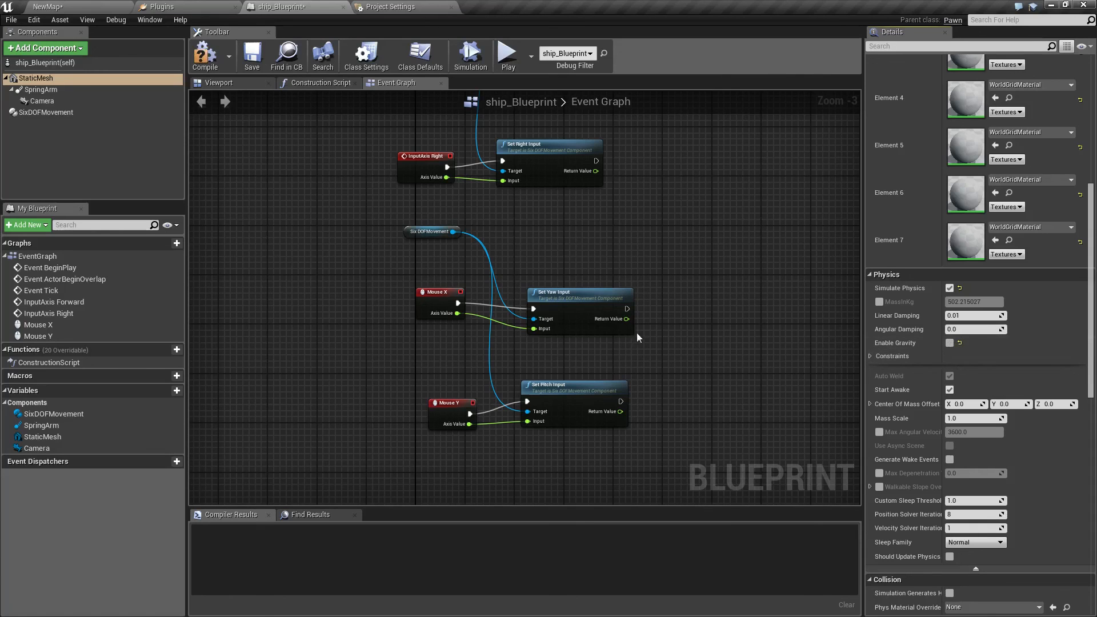
pyautogui.scroll(3, 317, 301)
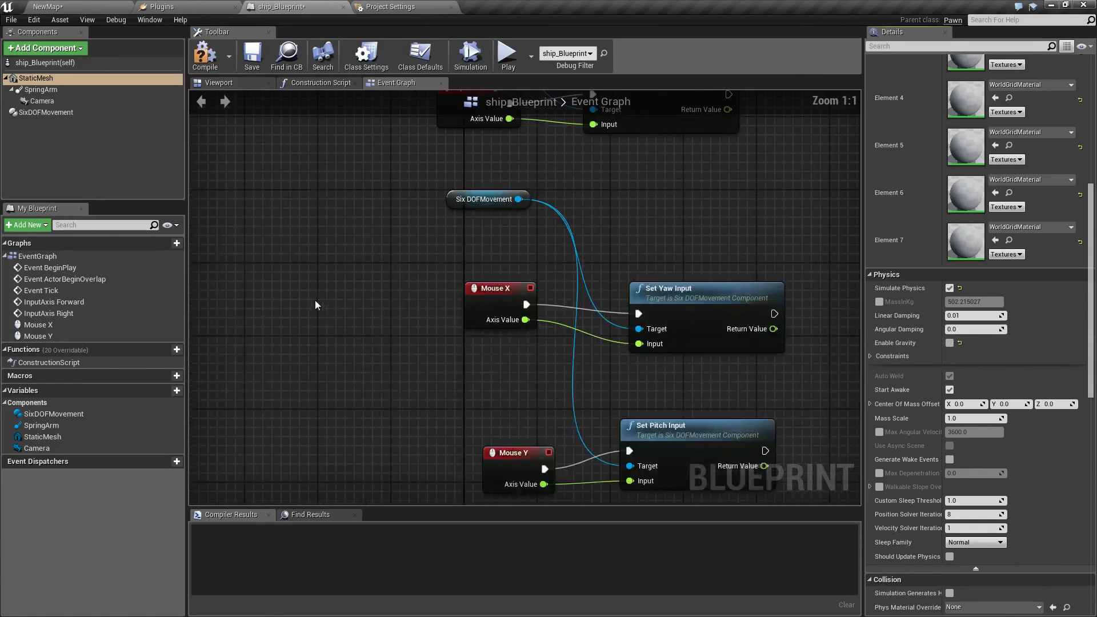
# Review the SixDOFMovement component's world and movement settings, and start a play test of the physics-simulated ship in NewMap.
pyautogui.click(44, 113)
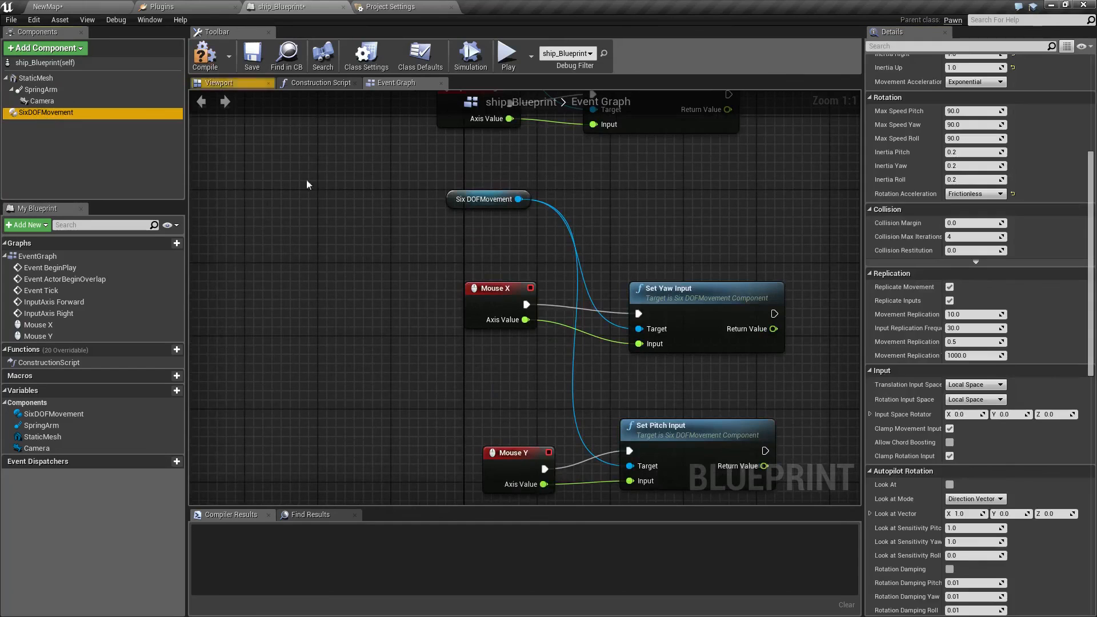
pyautogui.scroll(5, 952, 330)
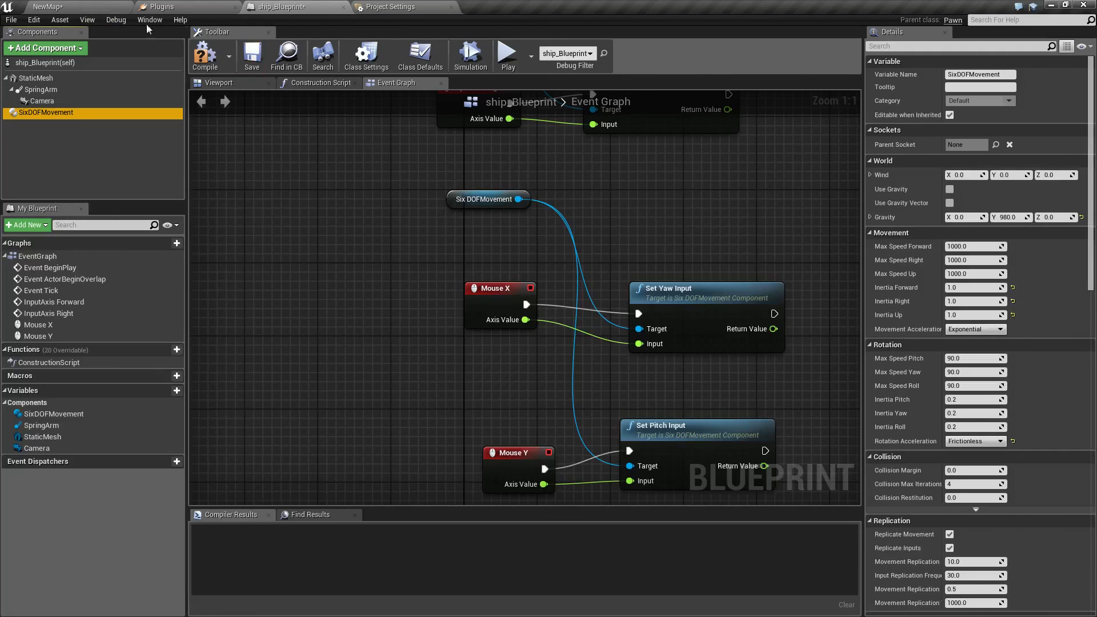
pyautogui.click(86, 6)
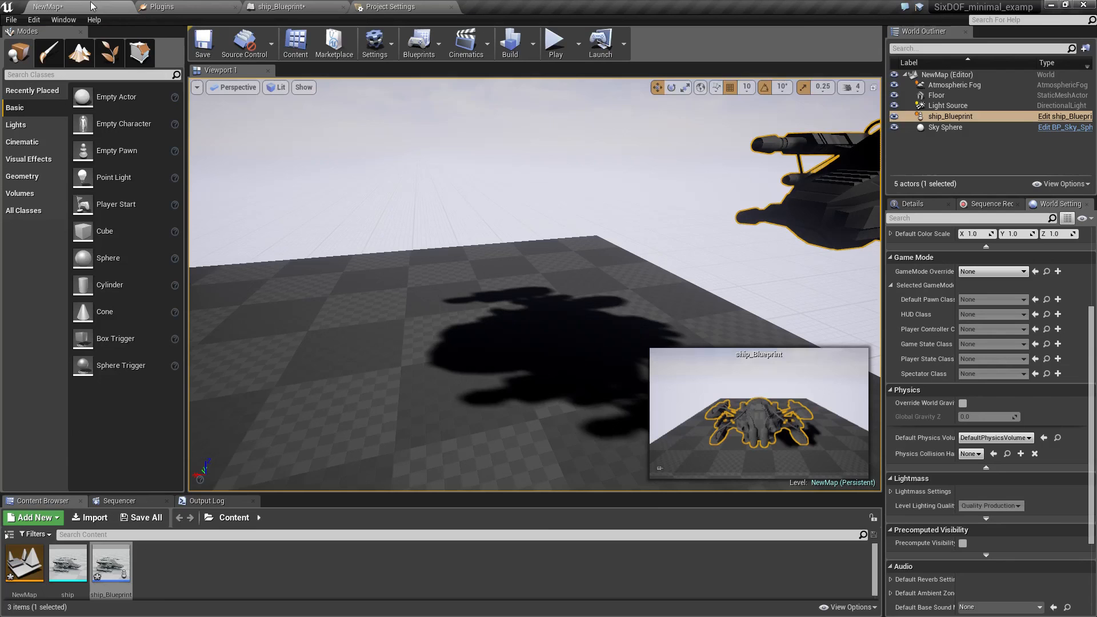
pyautogui.click(554, 50)
pyautogui.click(517, 227)
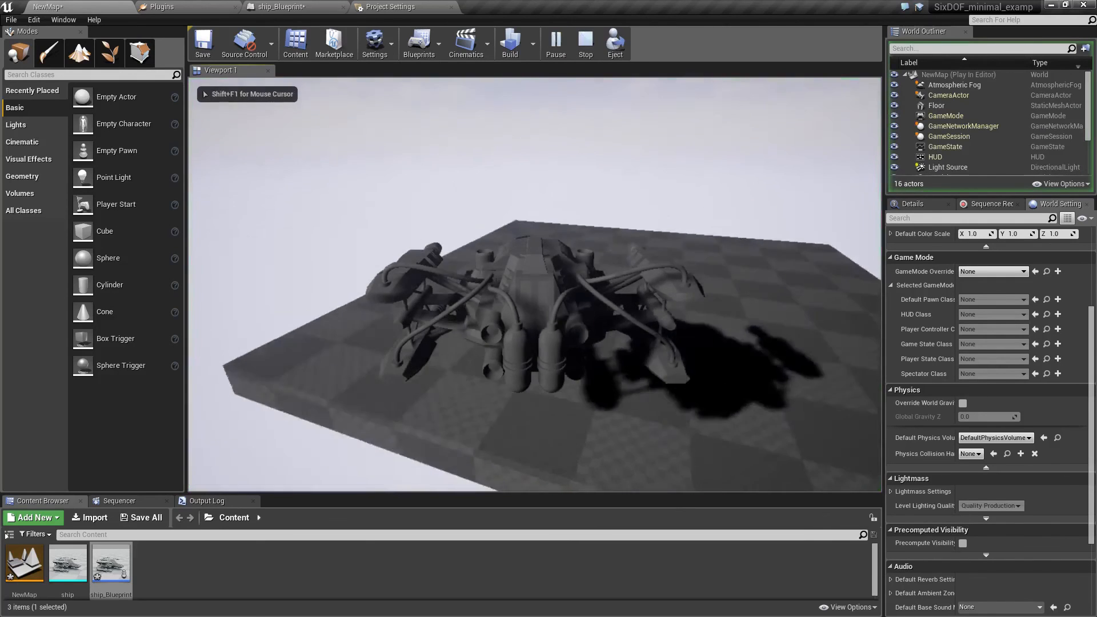